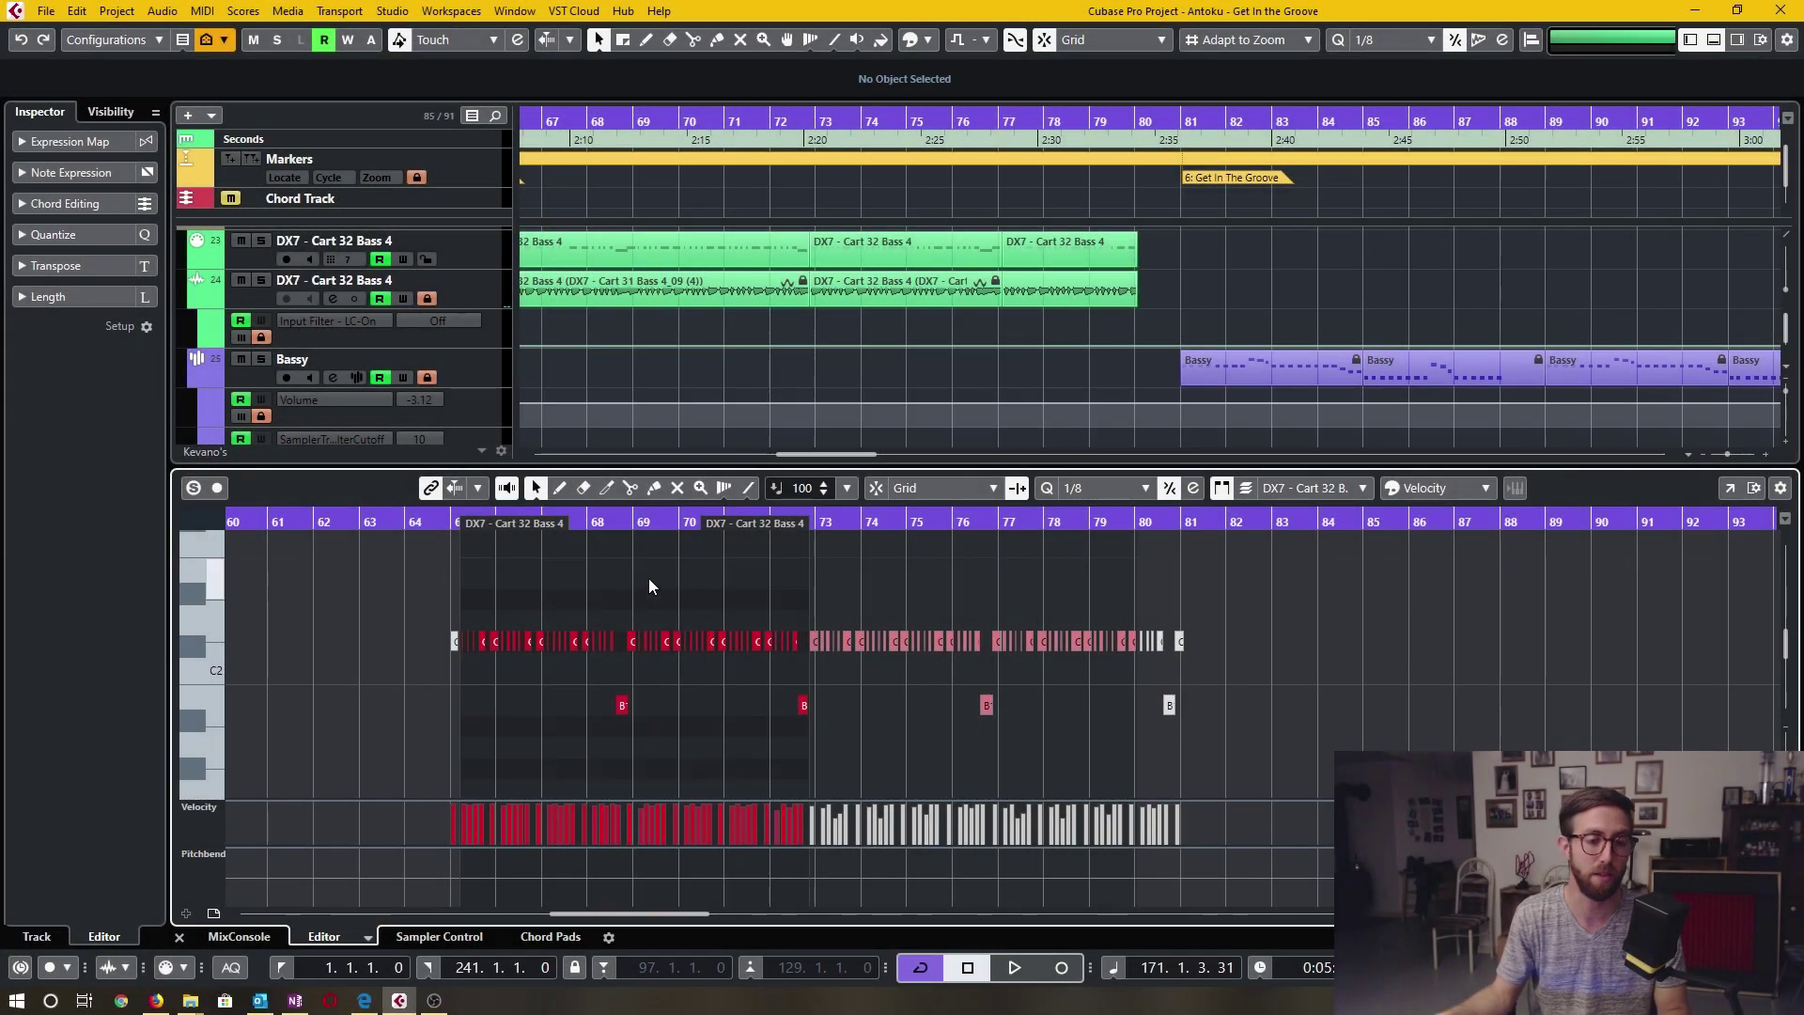
# - Zoom horizontally in and out and scroll along the DX7 - Cart 32 Bass 4 notes around bars 60 to 93
pyautogui.press('h')
pyautogui.press('g')
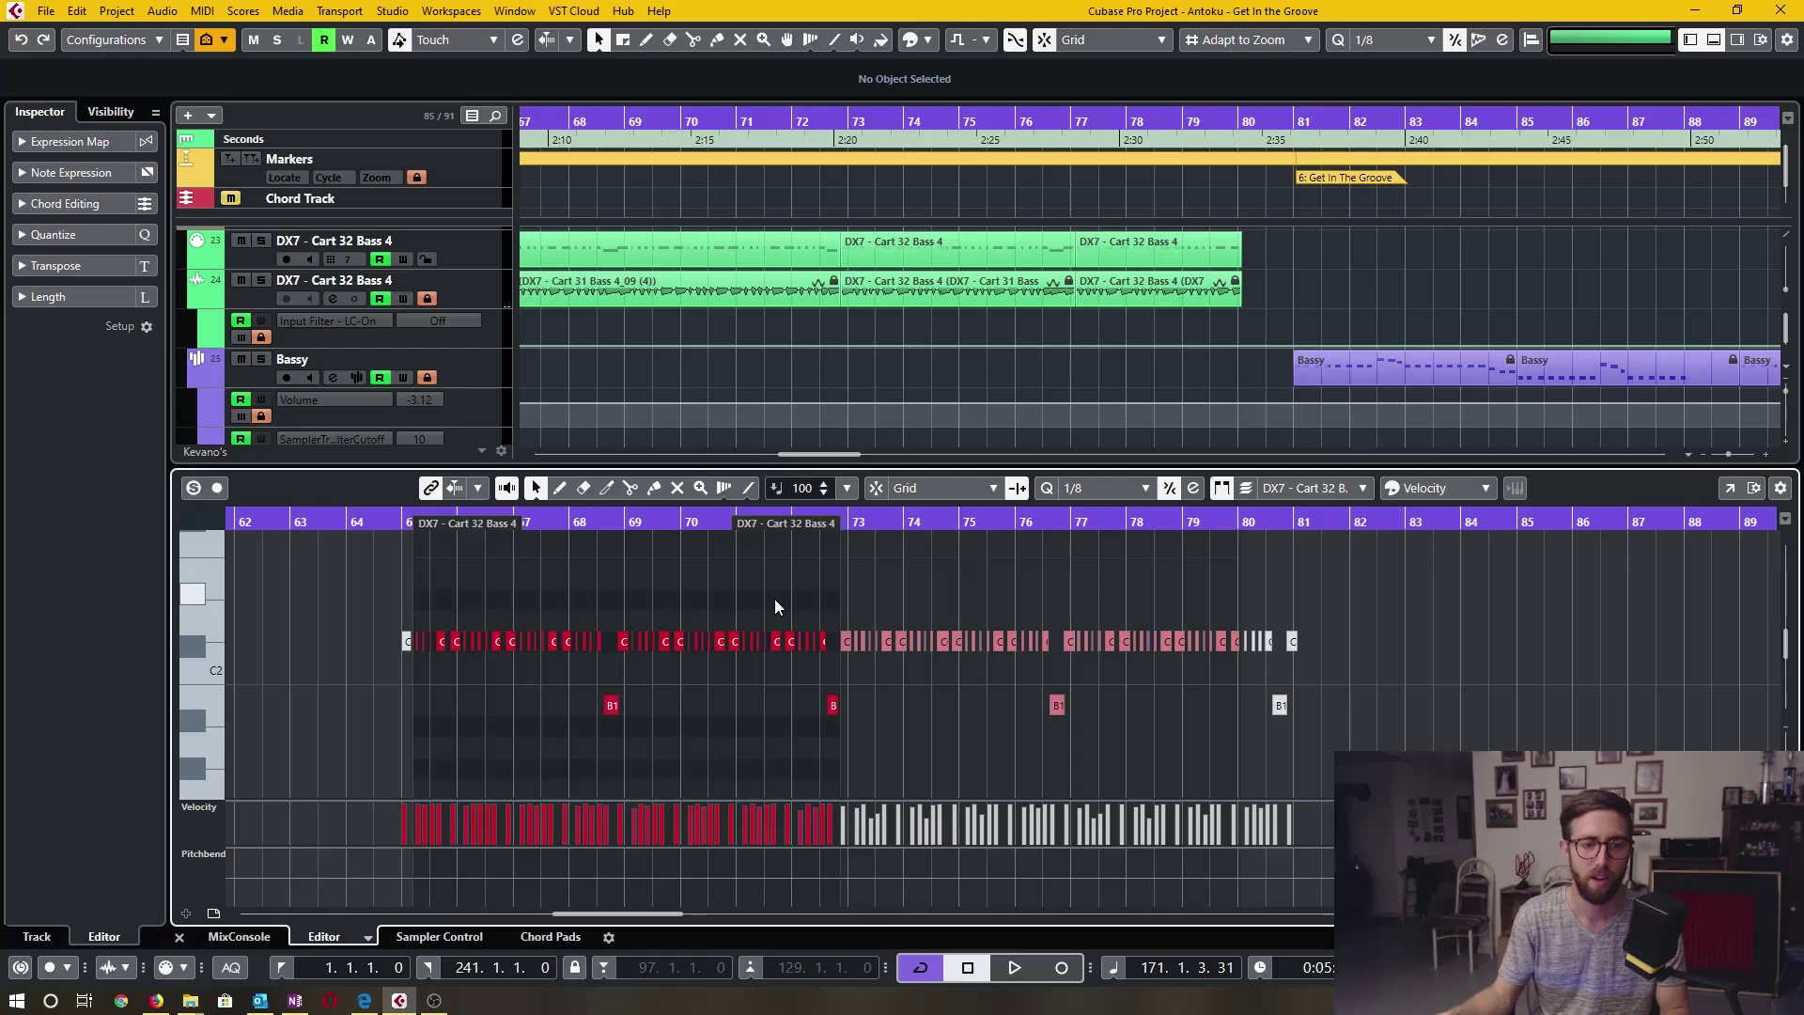
pyautogui.hscroll(-3, 771, 594)
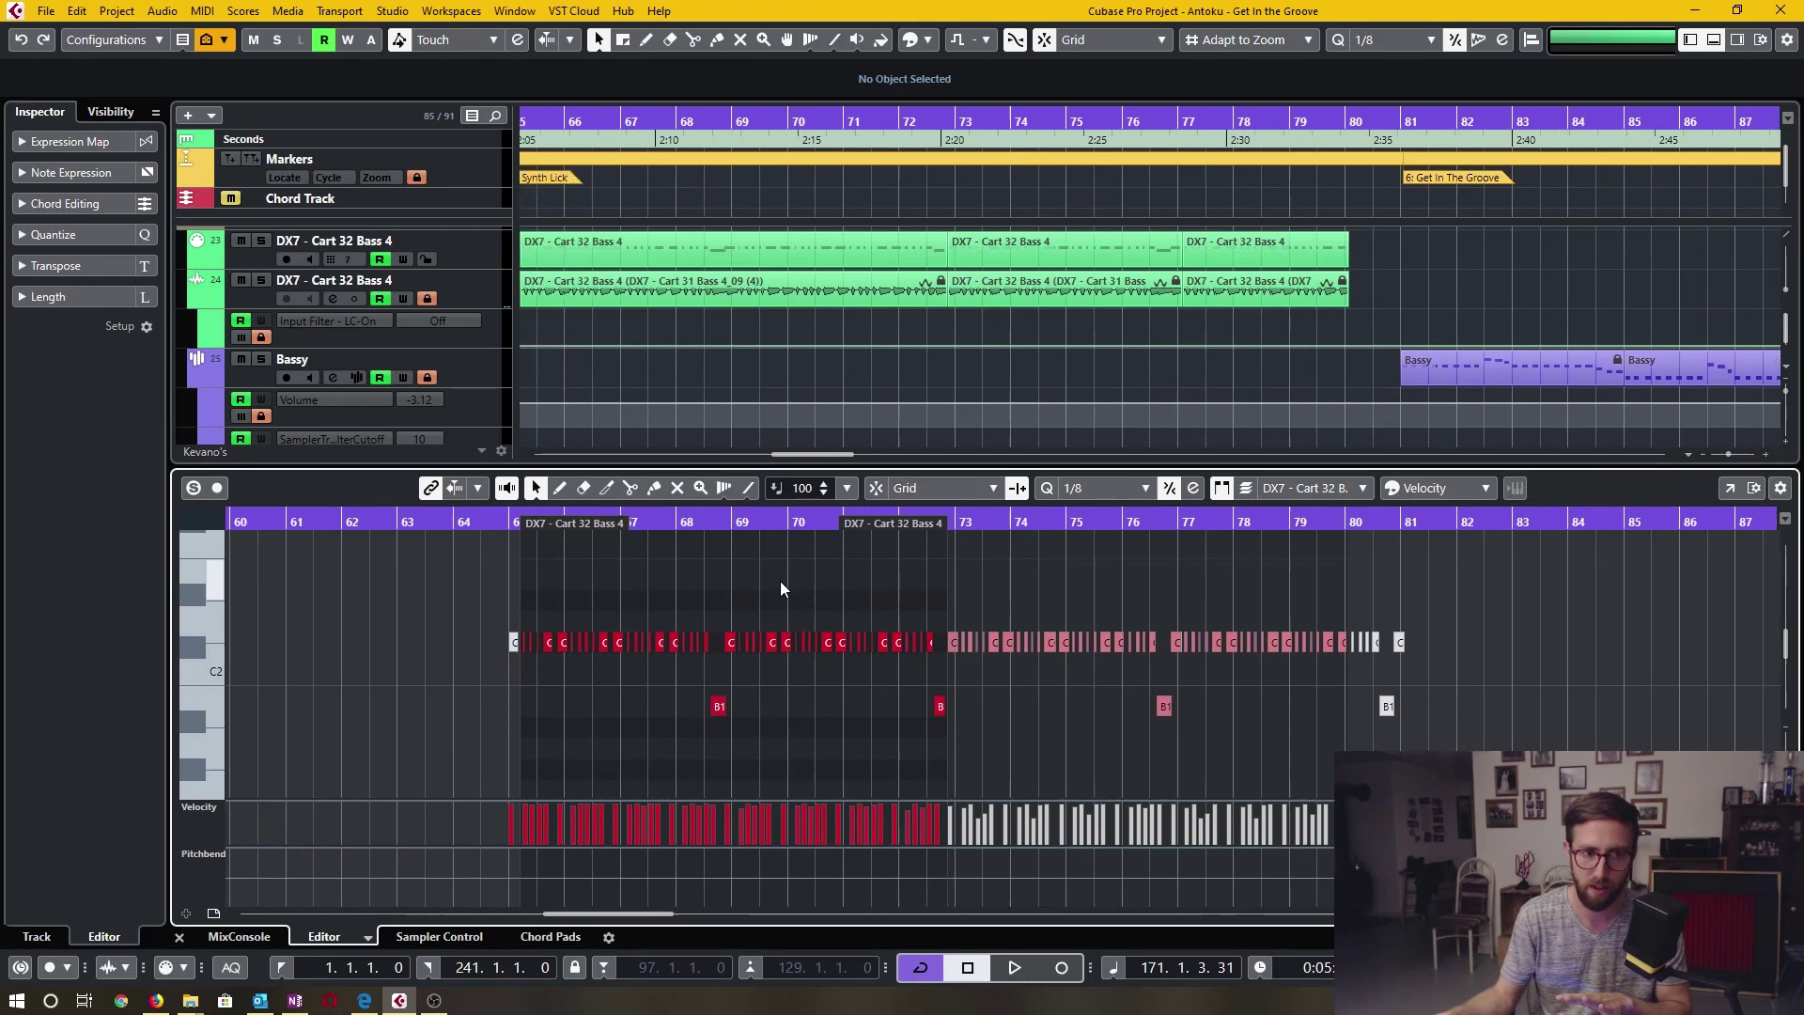
pyautogui.hscroll(-2, 789, 583)
pyautogui.hscroll(3, 752, 580)
pyautogui.hscroll(-1, 714, 589)
pyautogui.moveTo(786, 570); pyautogui.dragTo(759, 606)
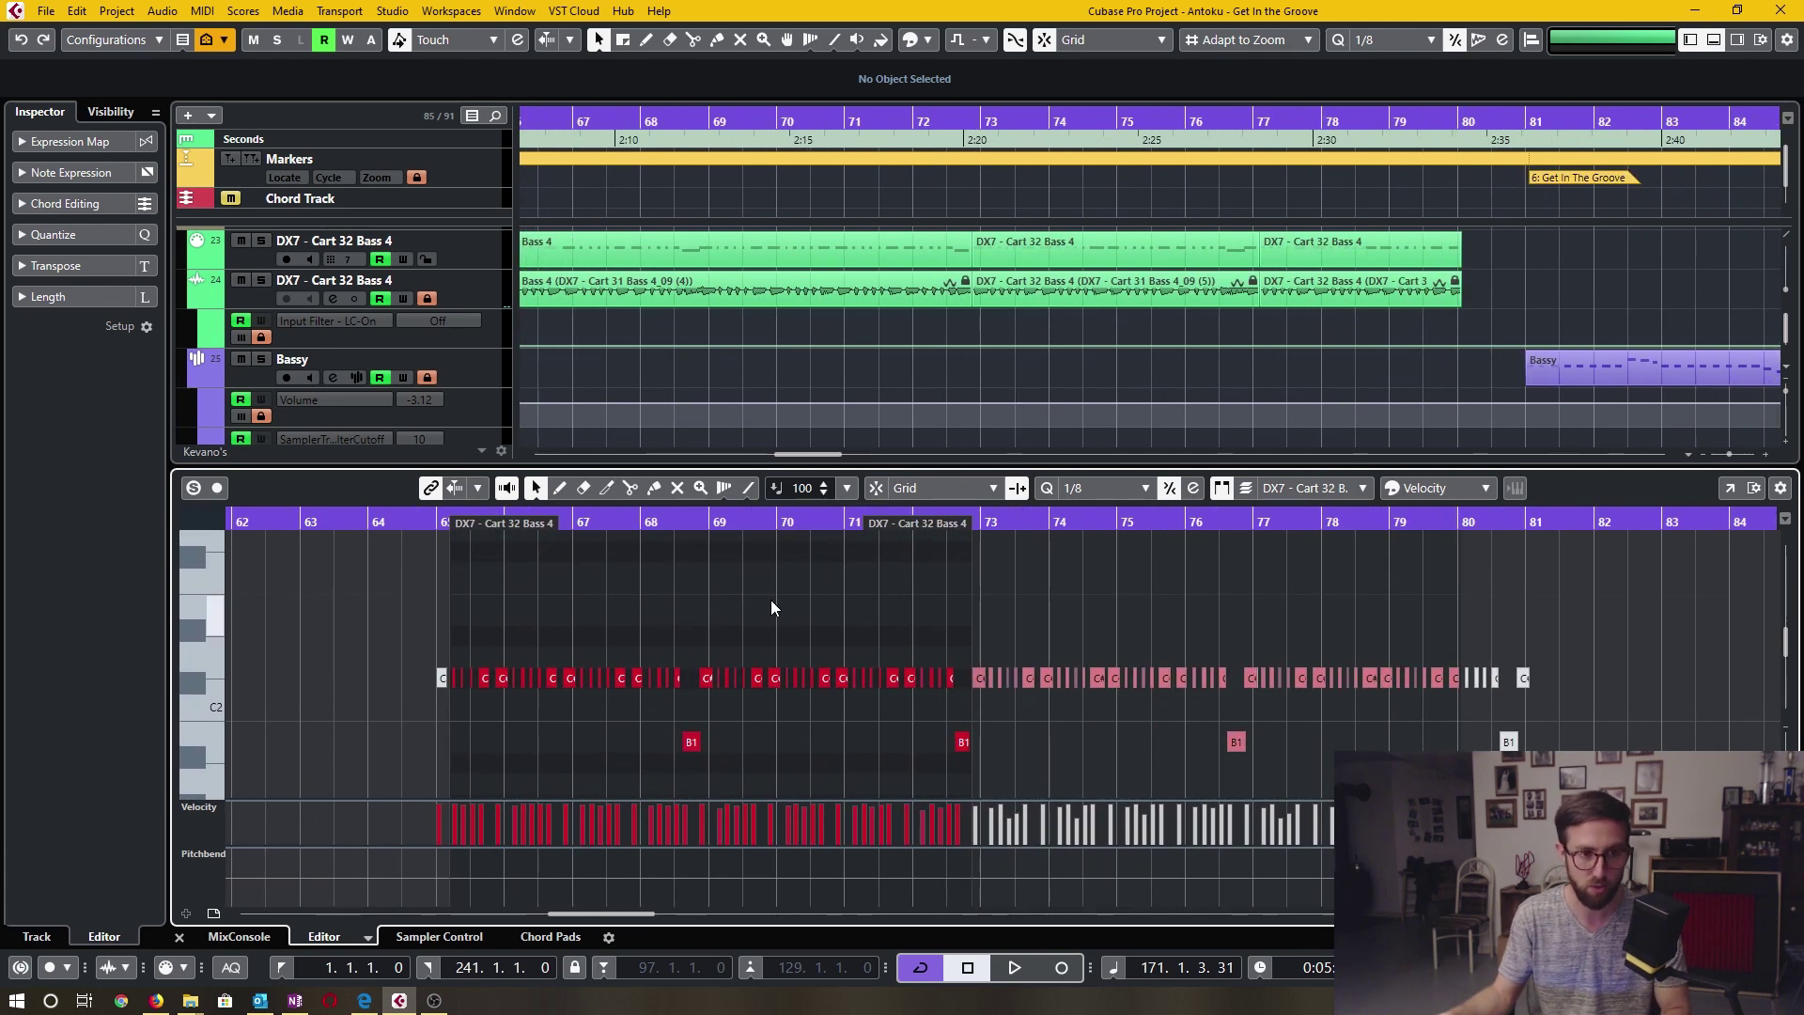
# - Zoom the linked key editor and project timeline in and out around the bass notes from bar 65
pyautogui.scroll(-3, 770, 608)
pyautogui.scroll(4, 771, 608)
pyautogui.scroll(-2, 770, 608)
pyautogui.scroll(3, 771, 608)
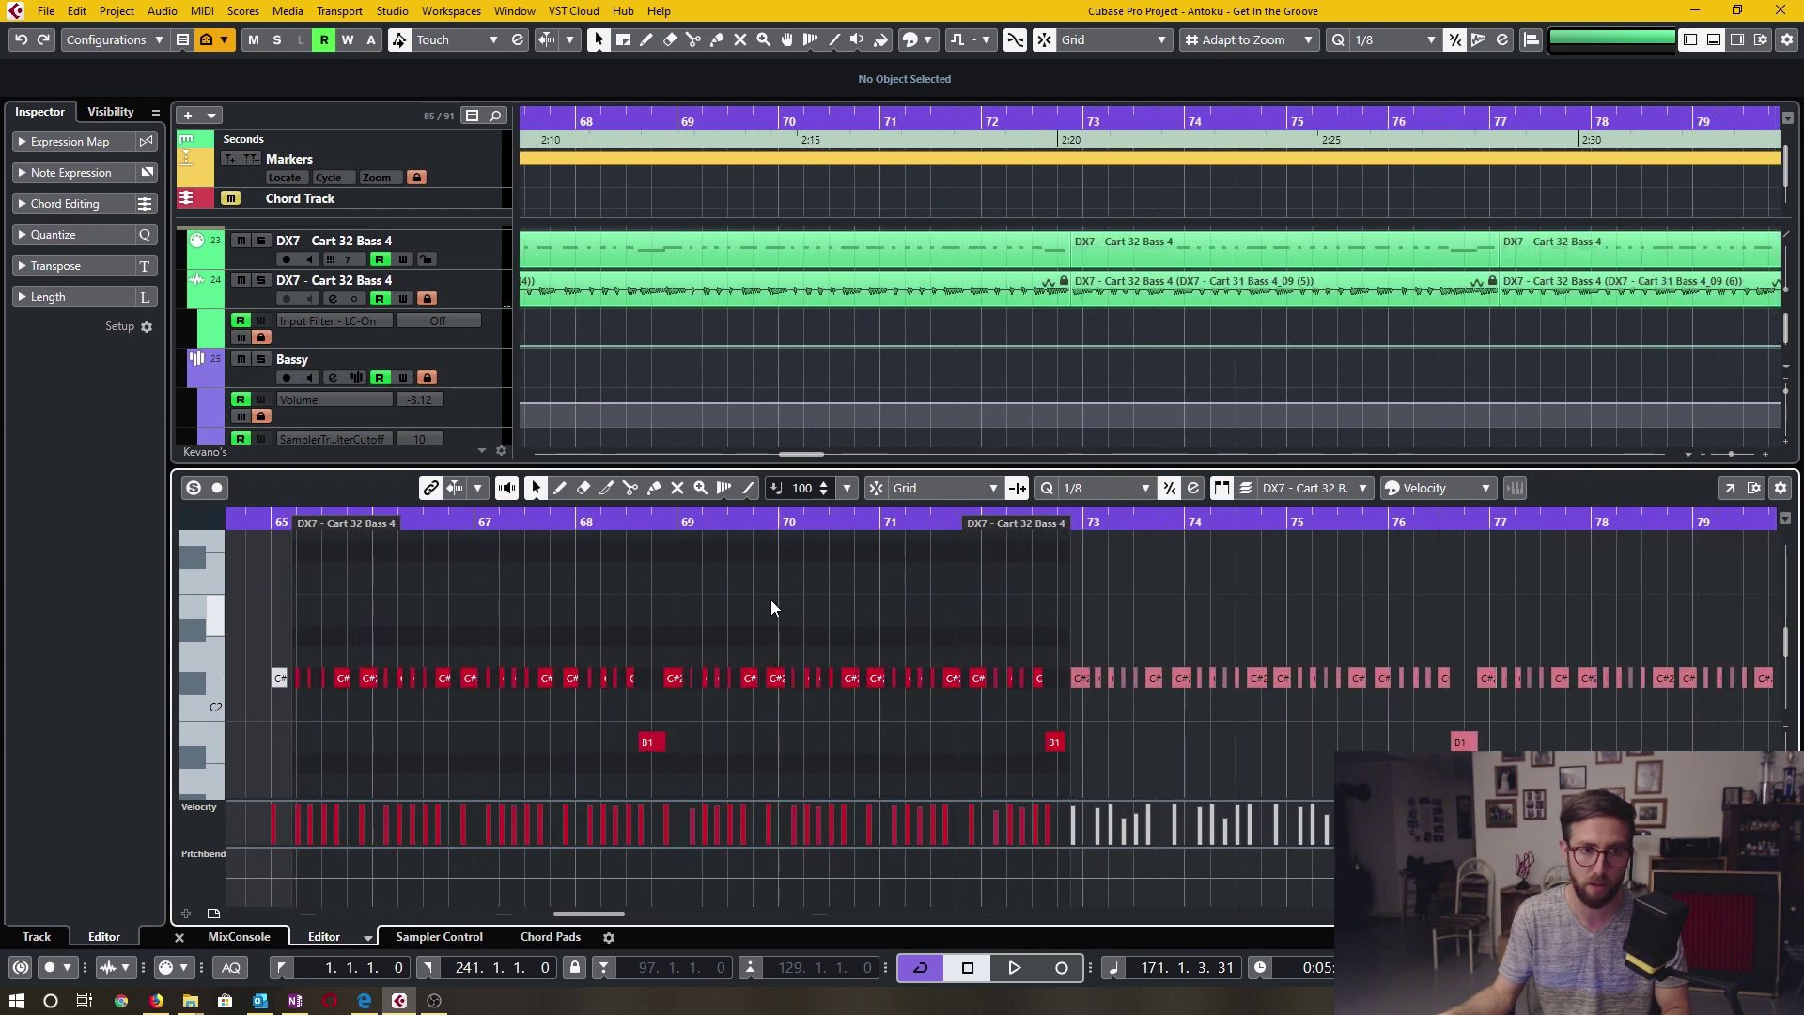
pyautogui.scroll(-2, 771, 608)
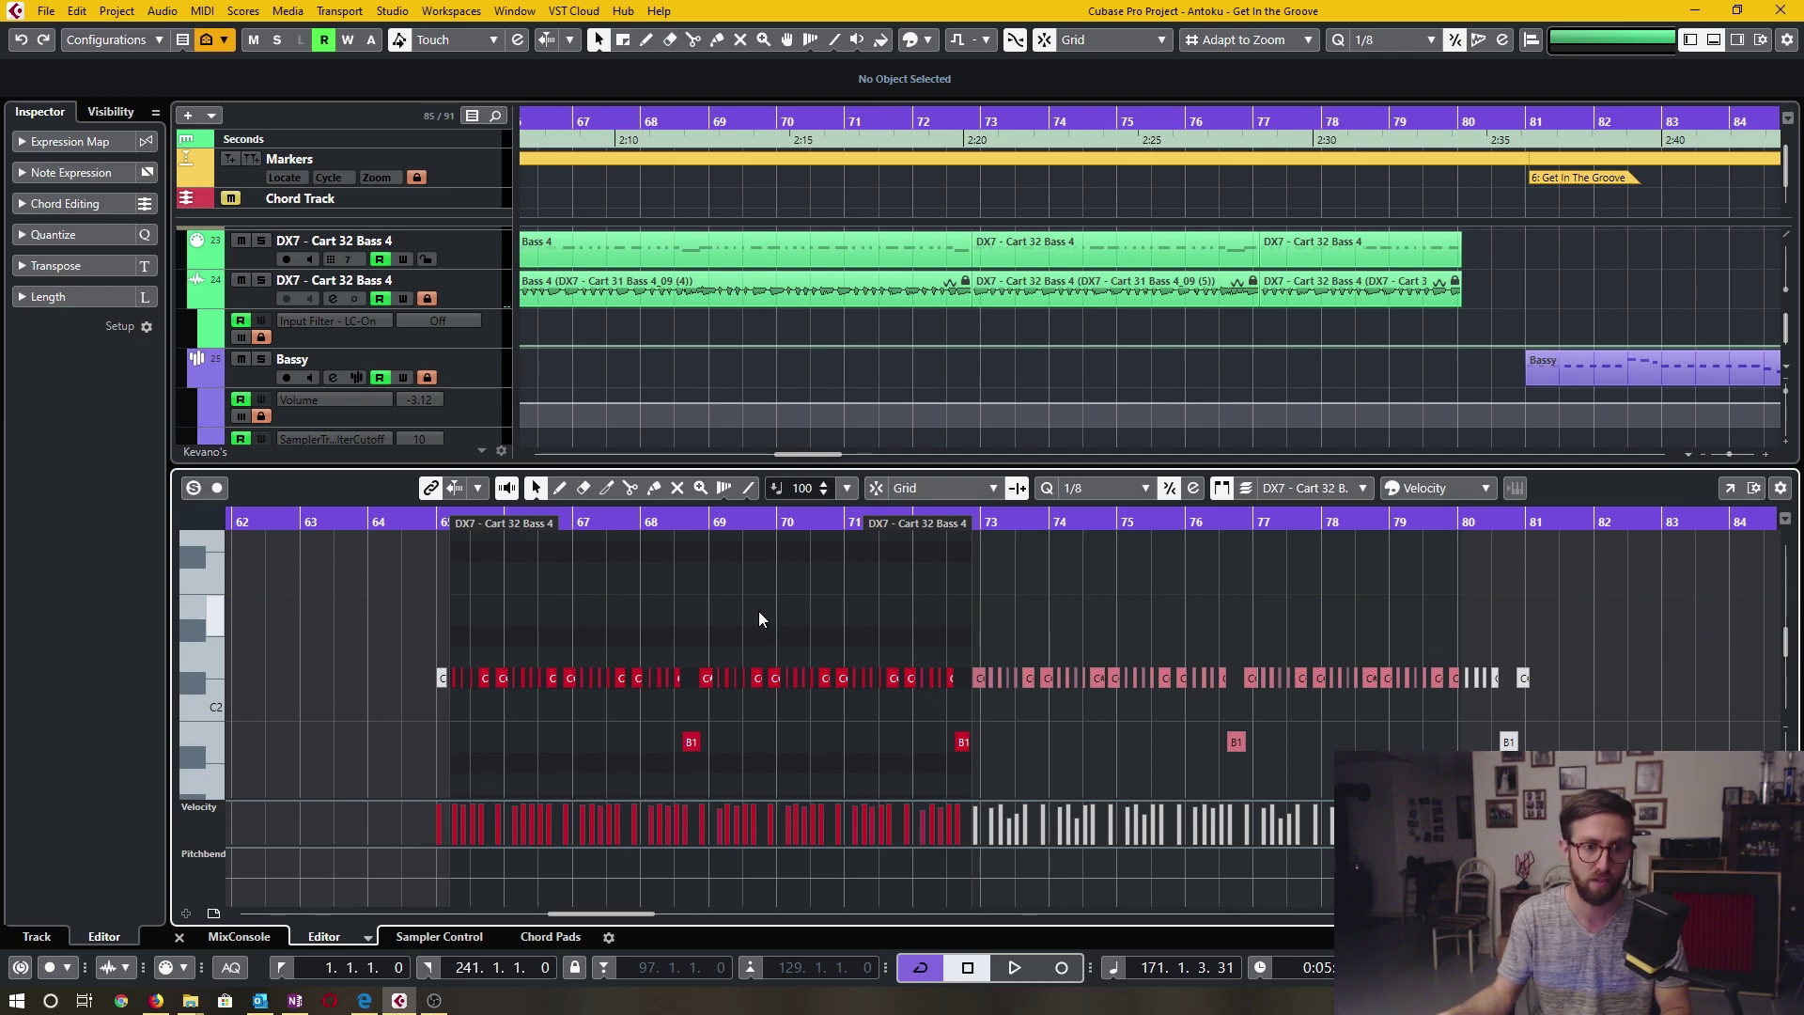
# - Scroll the linked timelines back and forth horizontally between bars 62 and 89 to review the bass notes
pyautogui.hscroll(5, 758, 610)
pyautogui.hscroll(-7, 758, 611)
pyautogui.hscroll(6, 758, 611)
pyautogui.hscroll(-5, 759, 611)
pyautogui.hscroll(2, 758, 611)
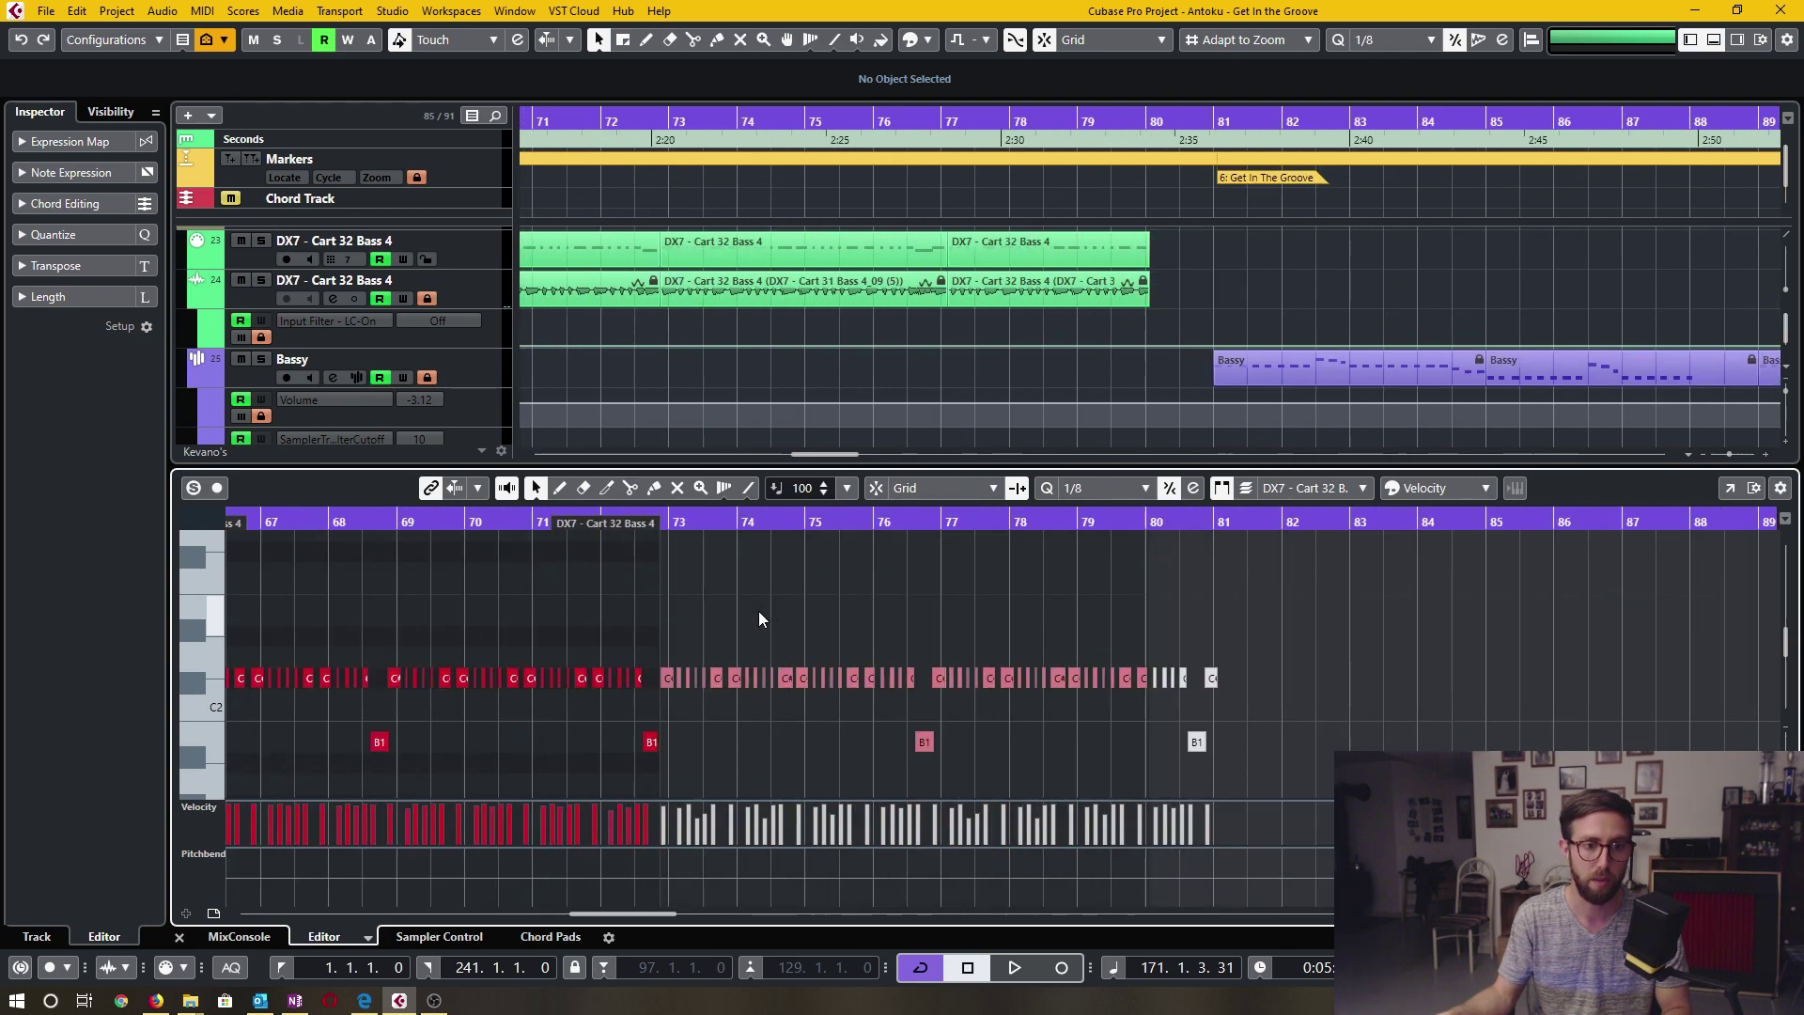
pyautogui.hscroll(-5, 759, 618)
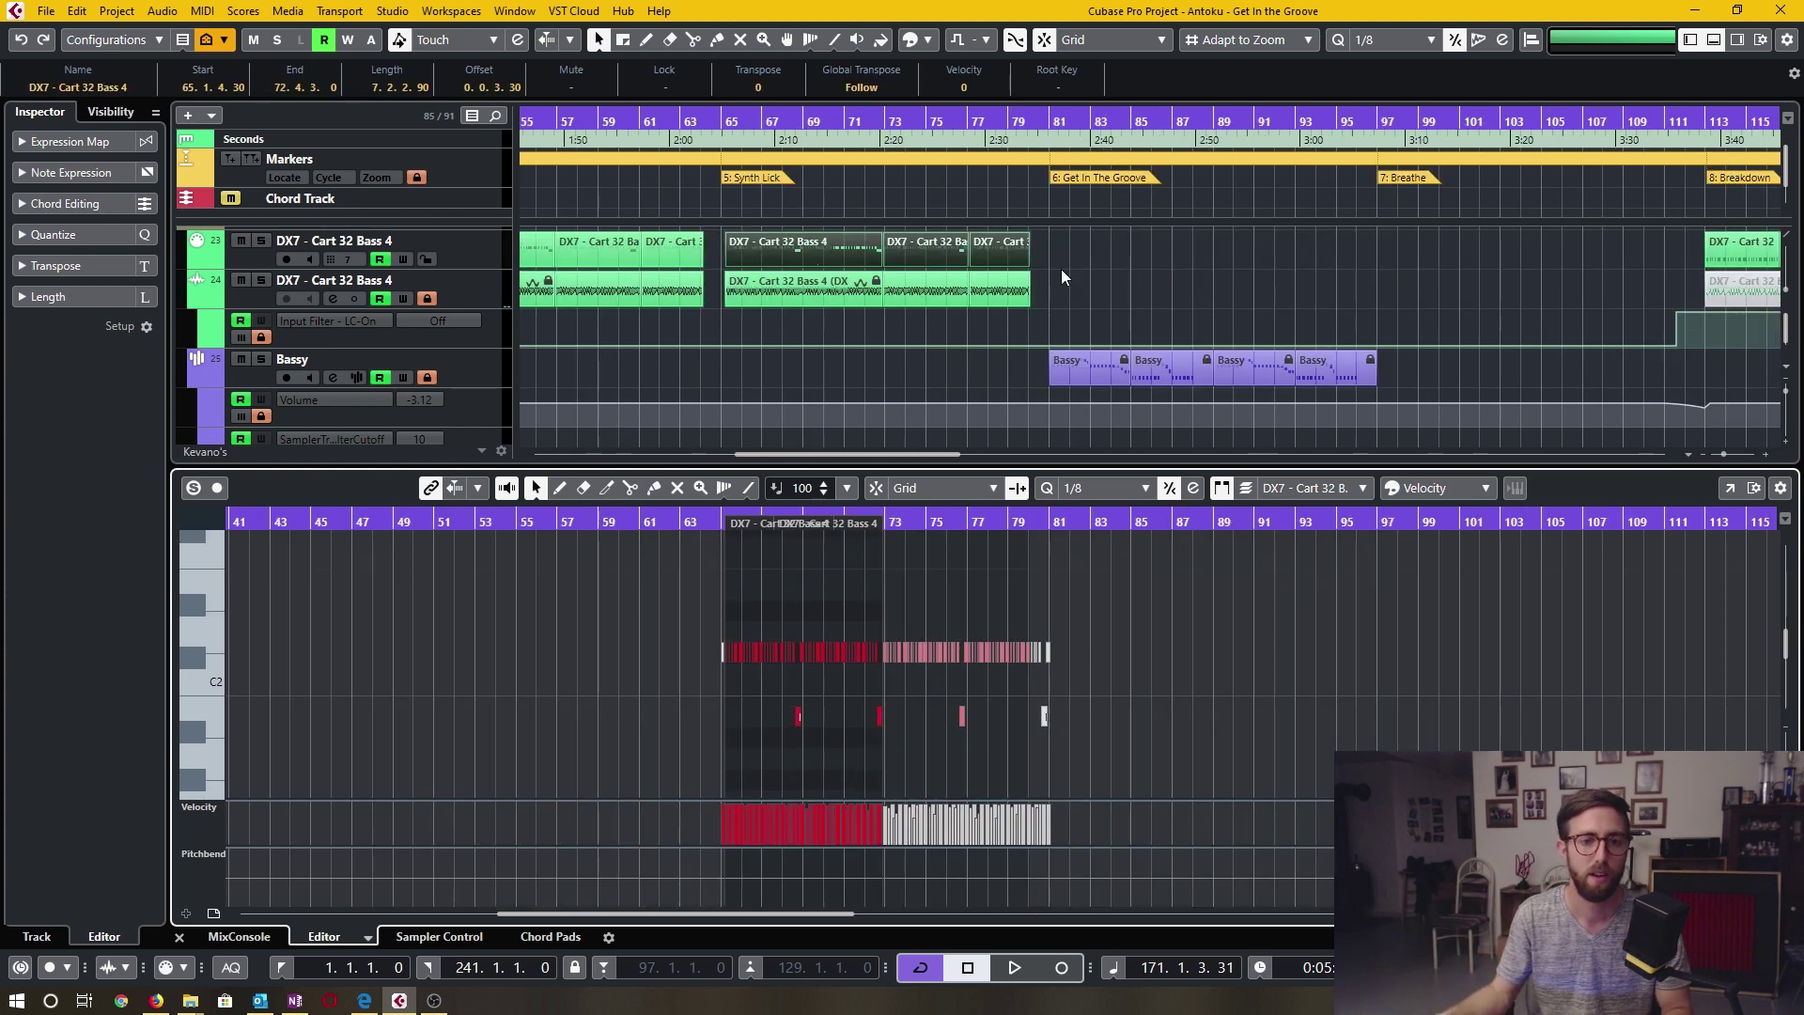
# - Select the DX7 - Cart 32 Bass 4 parts in the Synth Lick section and apply Zoom Full in the key editor
pyautogui.moveTo(1108, 234); pyautogui.dragTo(814, 255)
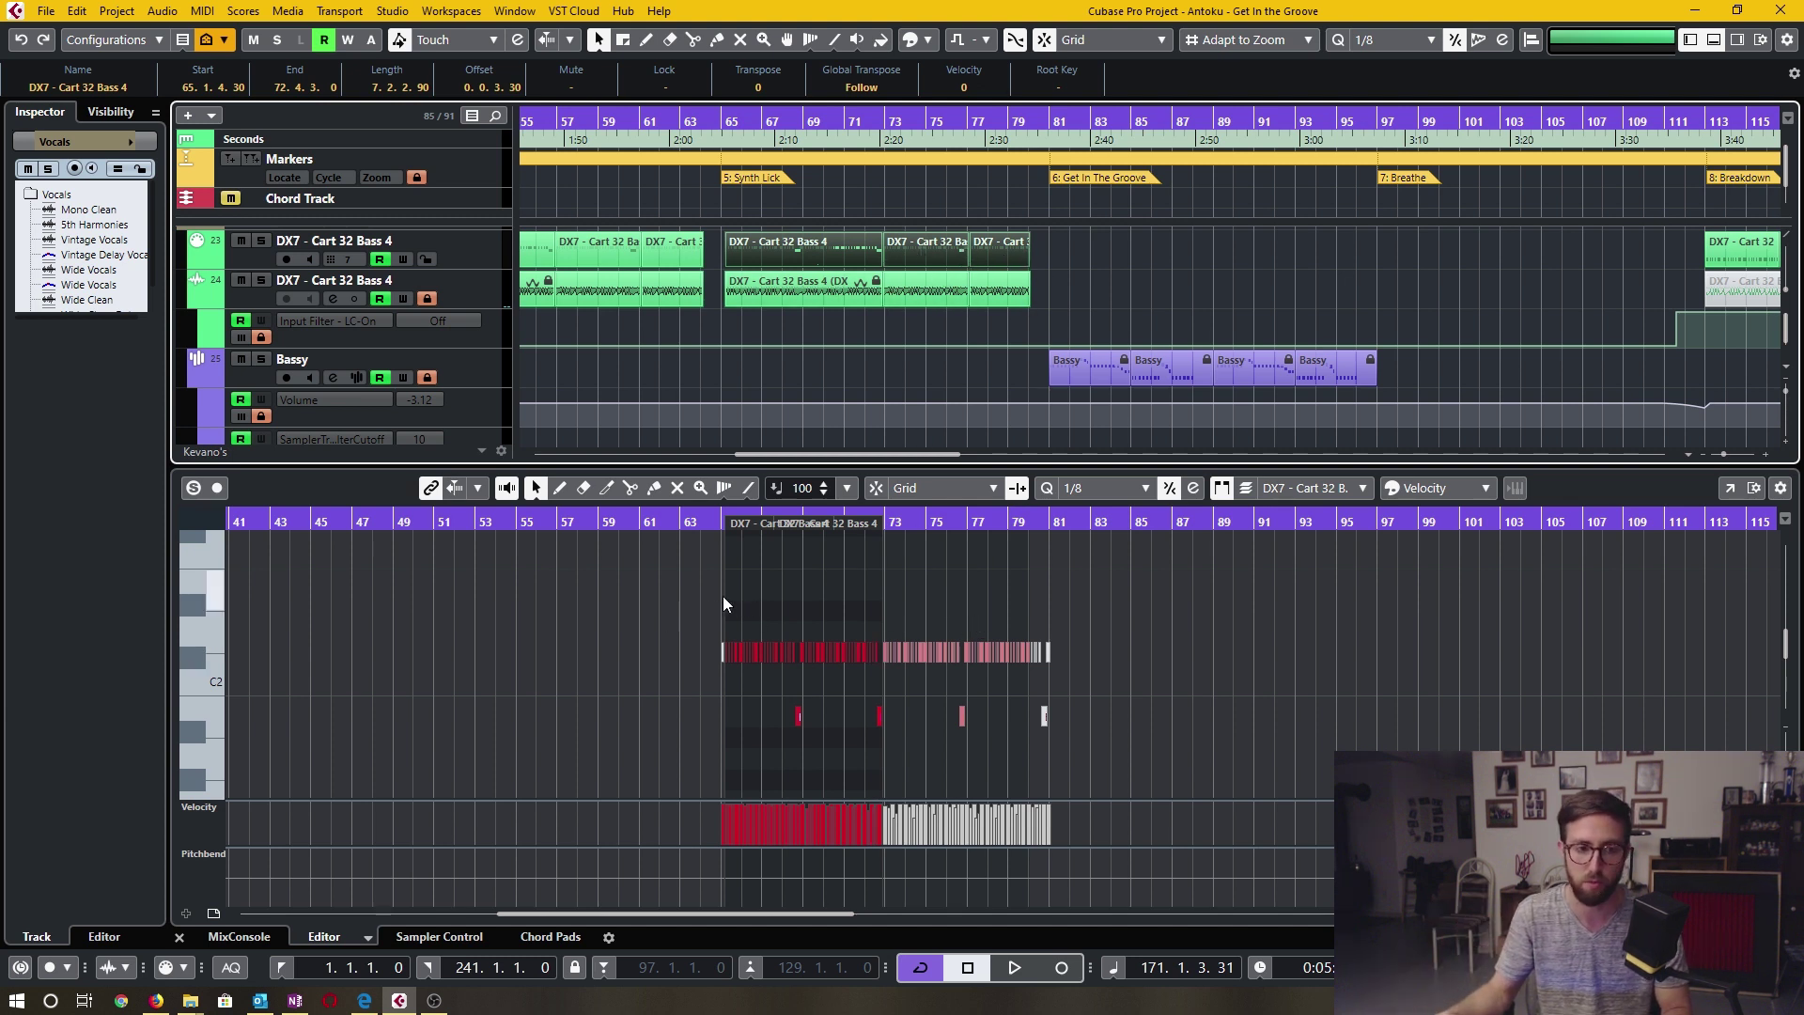
pyautogui.rightClick(687, 589)
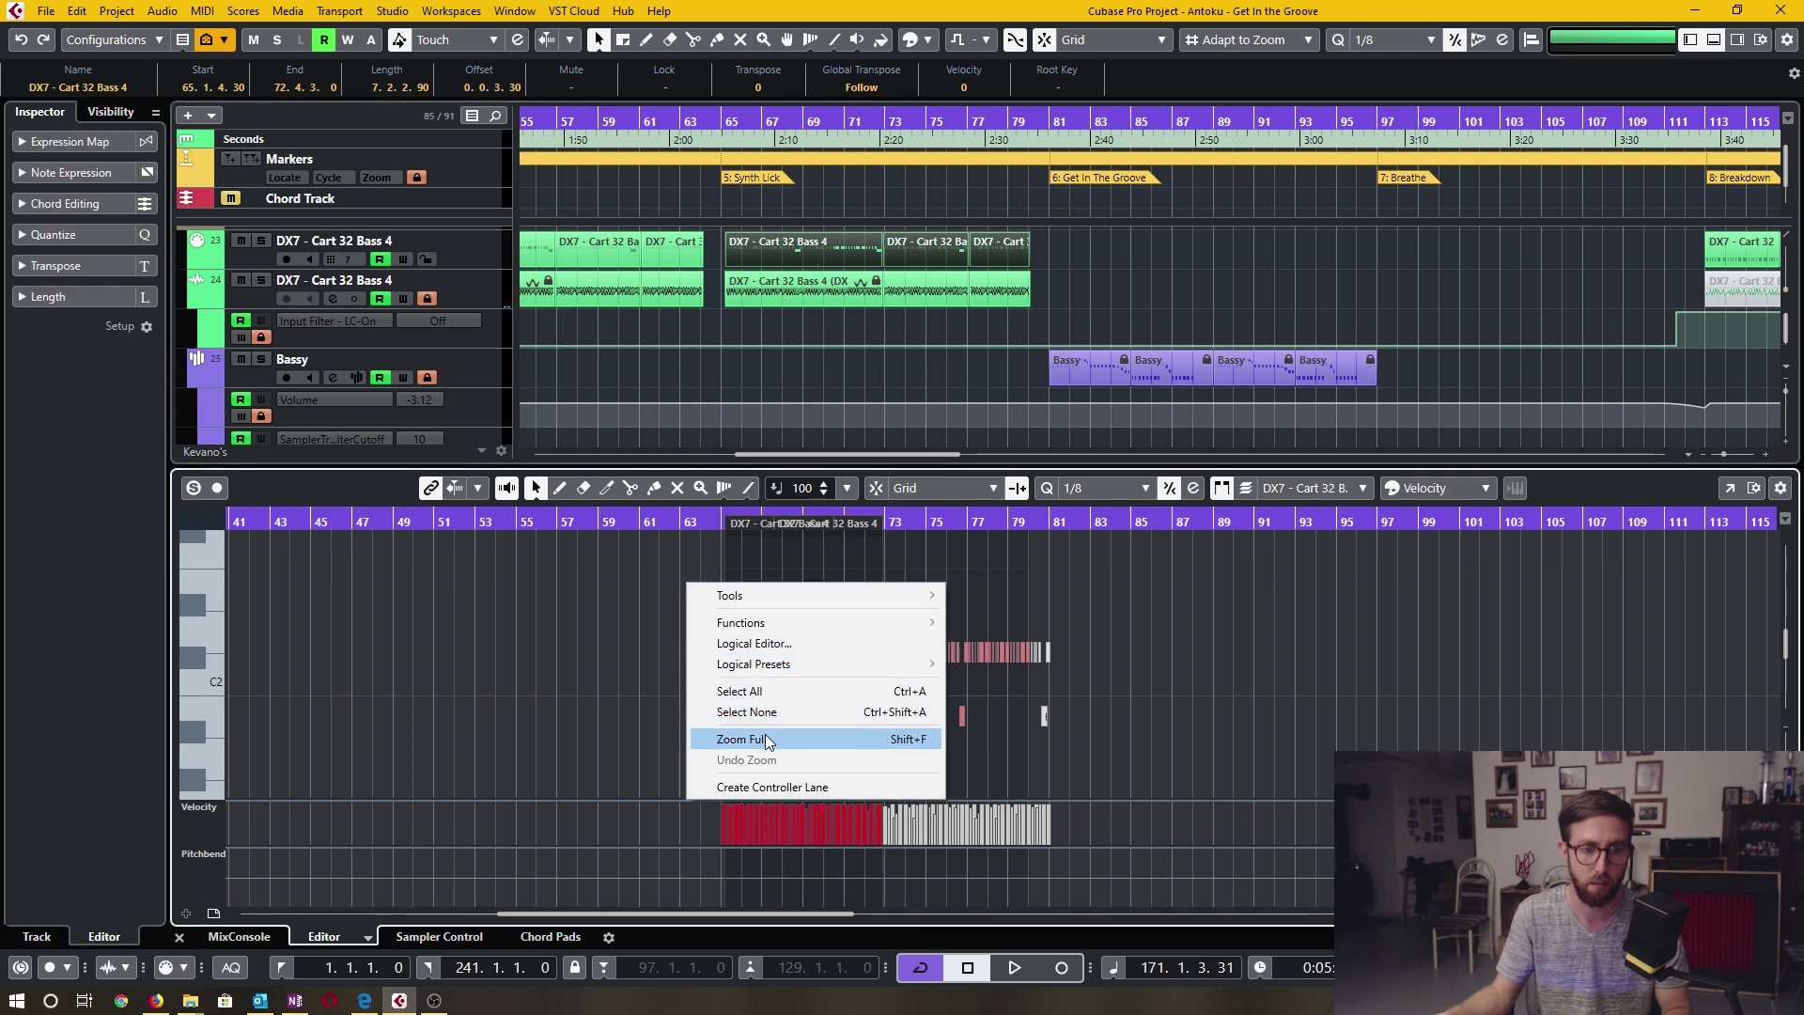
pyautogui.click(810, 741)
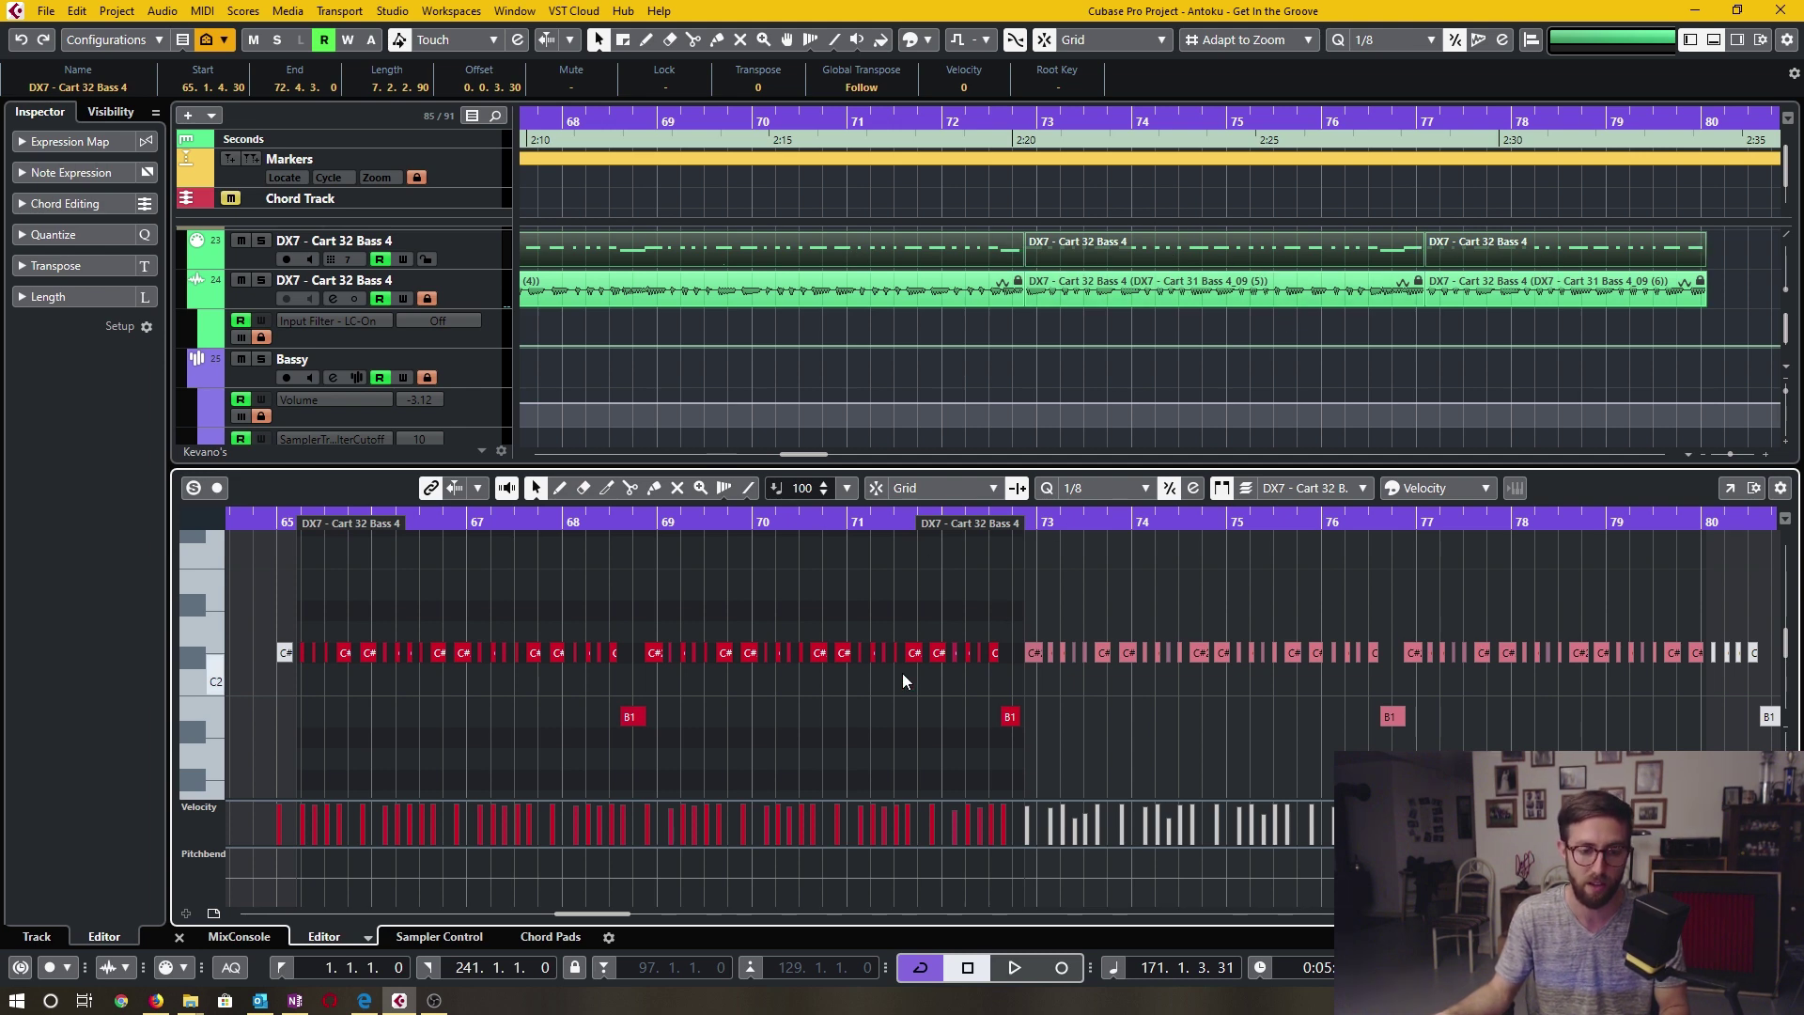
# - Apply Zoom to Selection (Horiz.) to the selected DX7 - Cart 32 Bass 4 parts in the Synth Lick section
pyautogui.click(838, 318)
pyautogui.scroll(-4, 838, 319)
pyautogui.hscroll(-2, 838, 318)
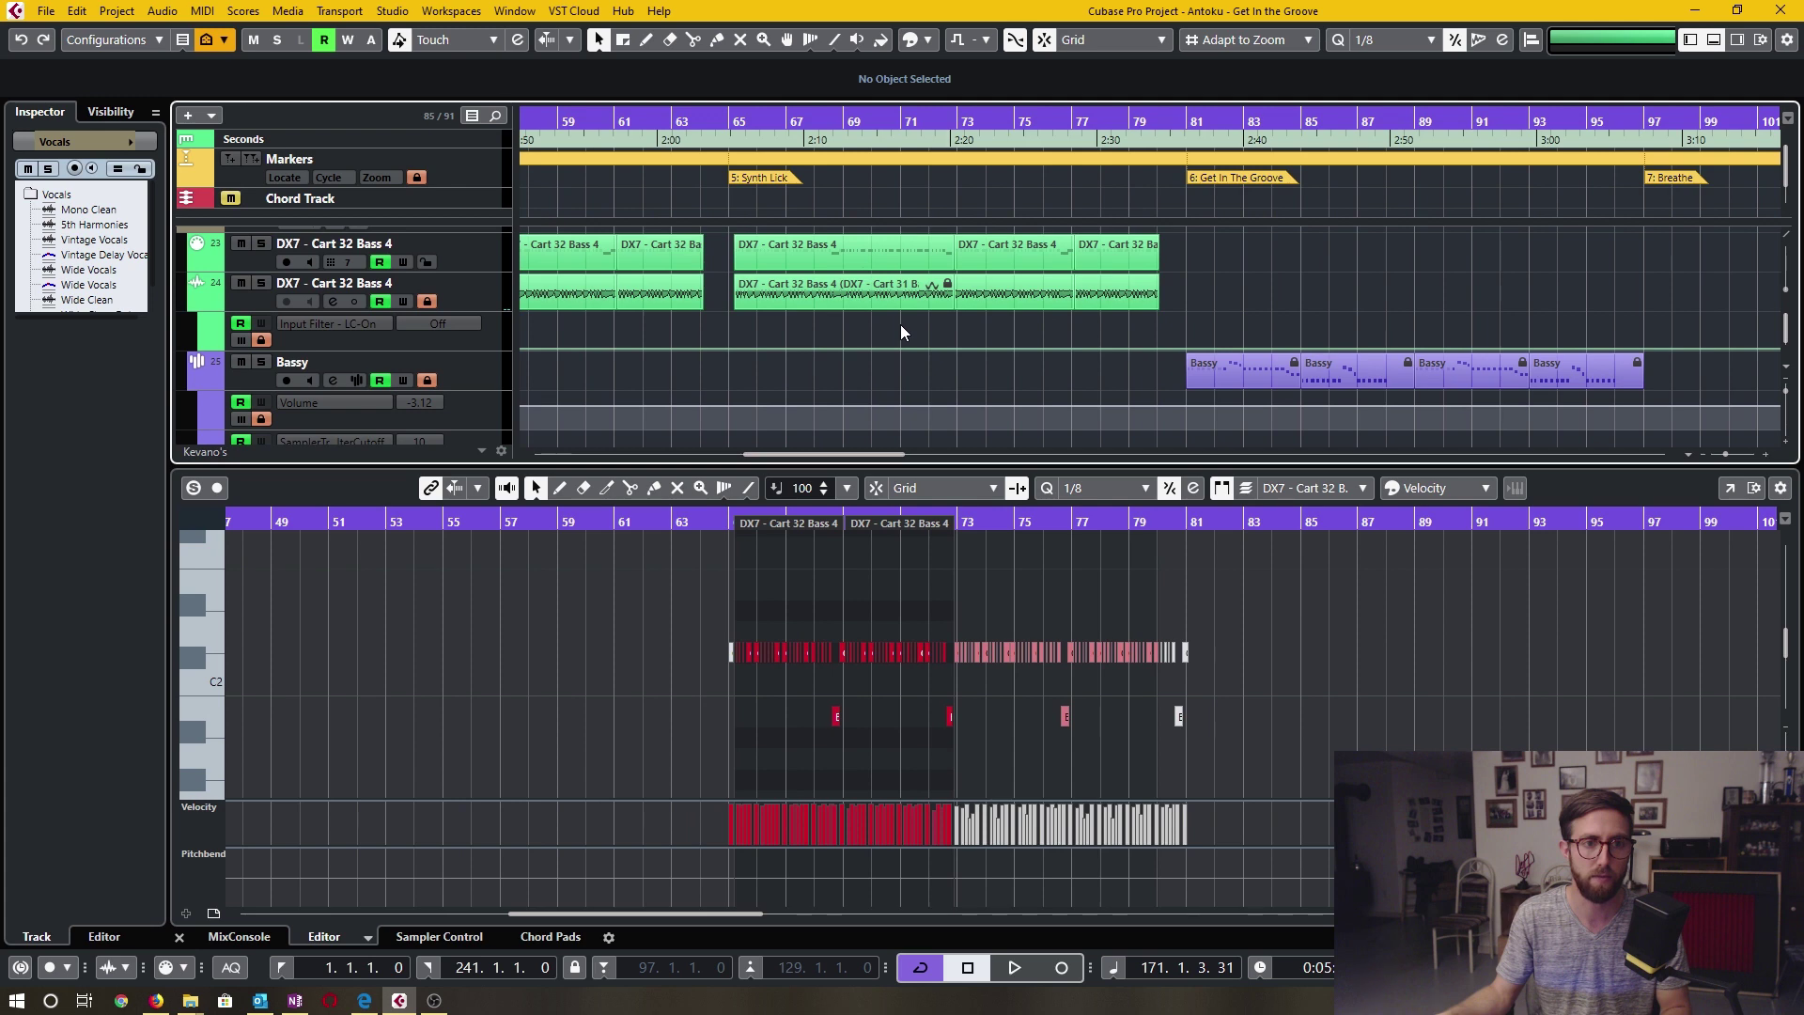
pyautogui.click(826, 256)
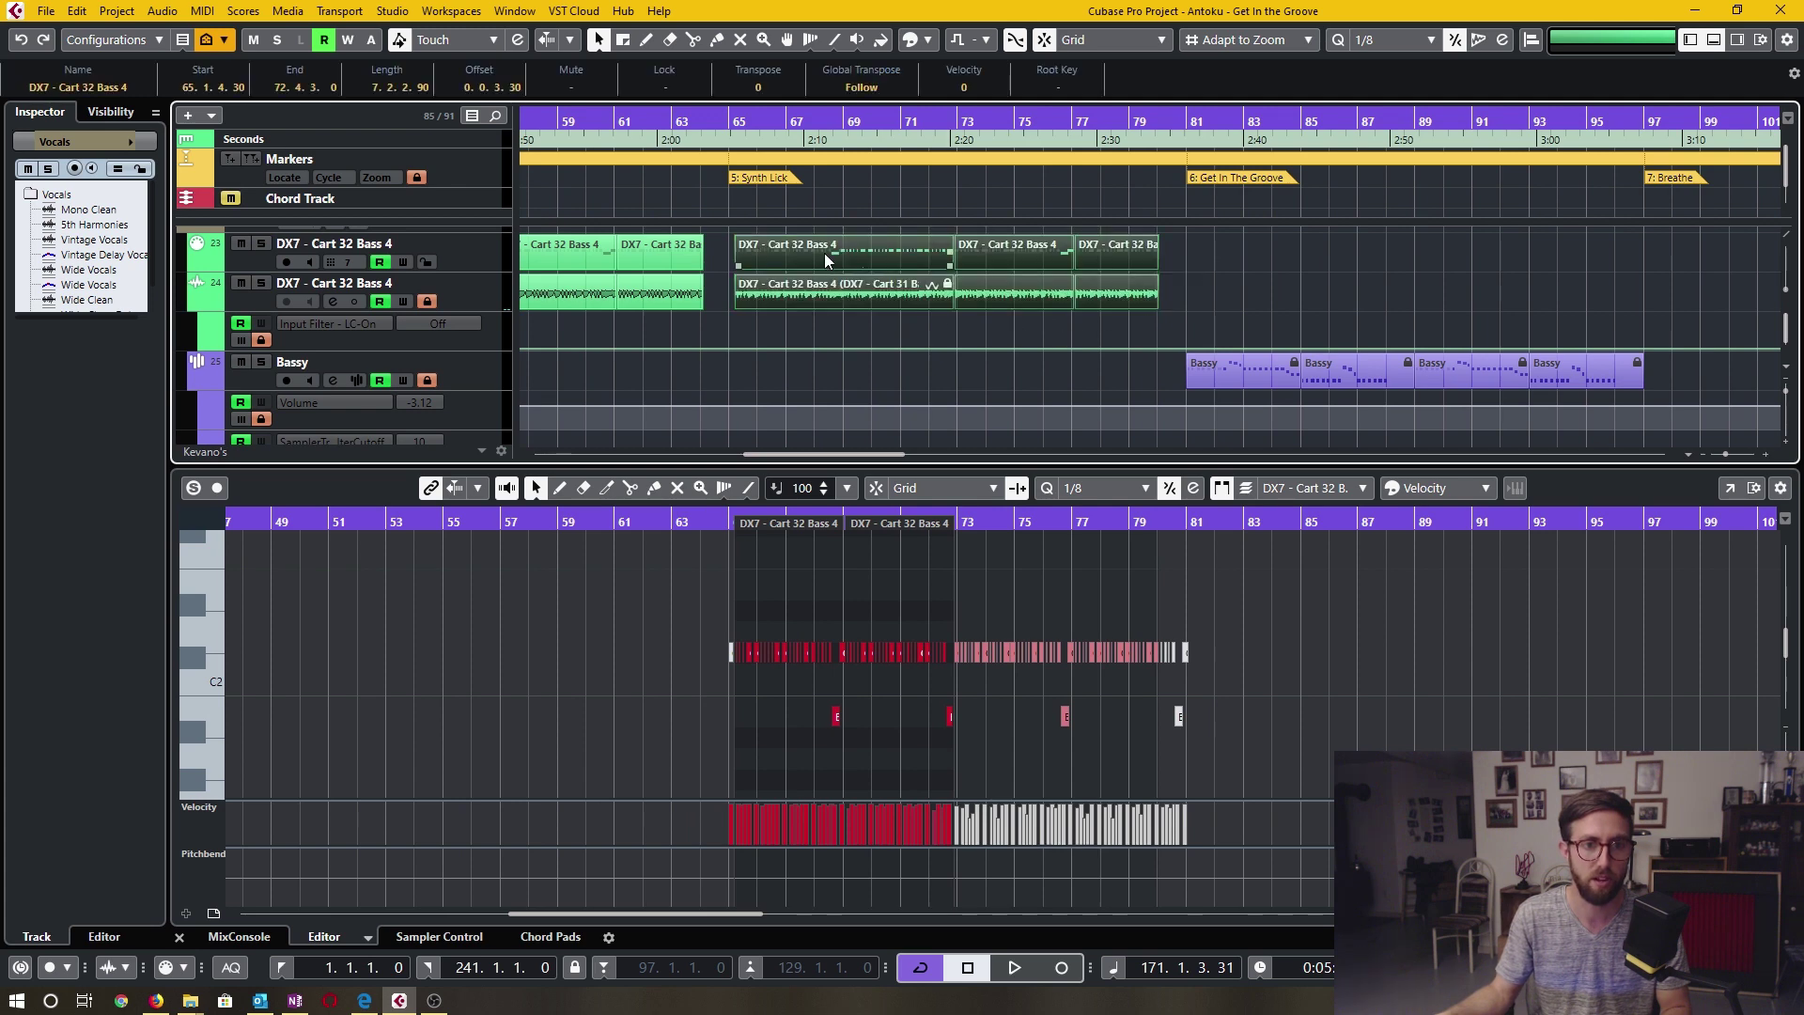
pyautogui.rightClick(826, 254)
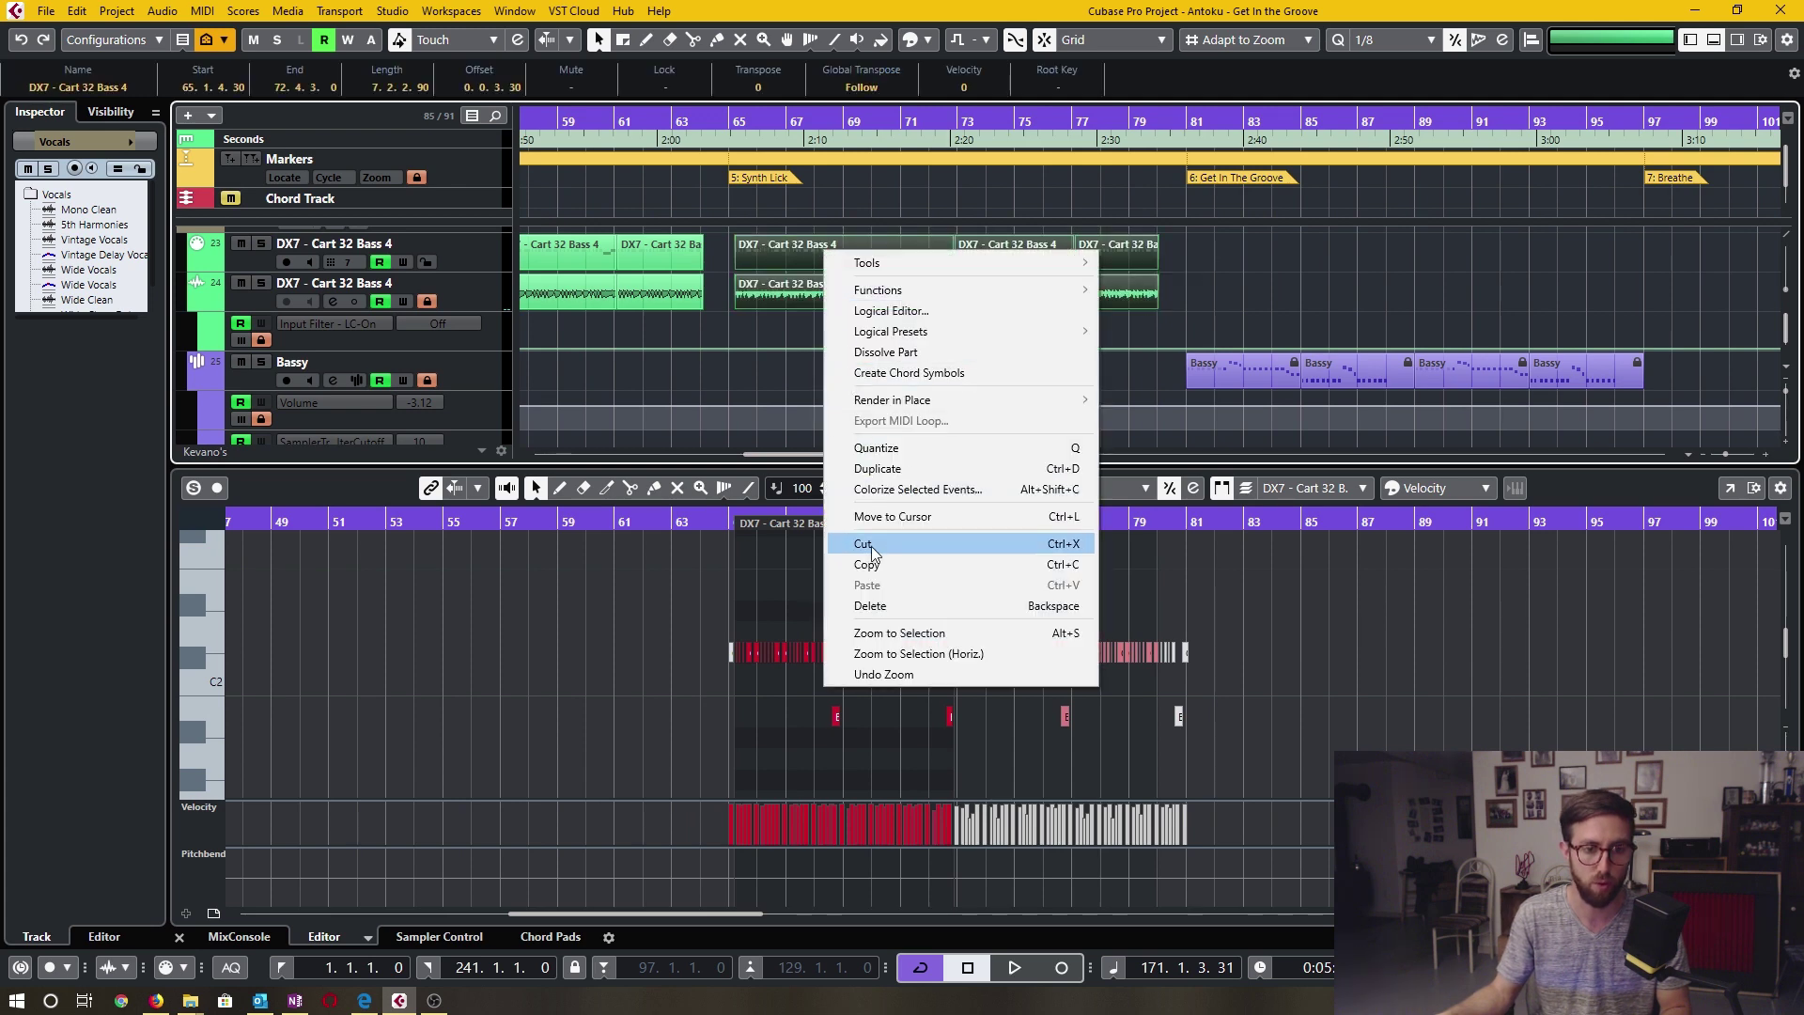
pyautogui.click(930, 655)
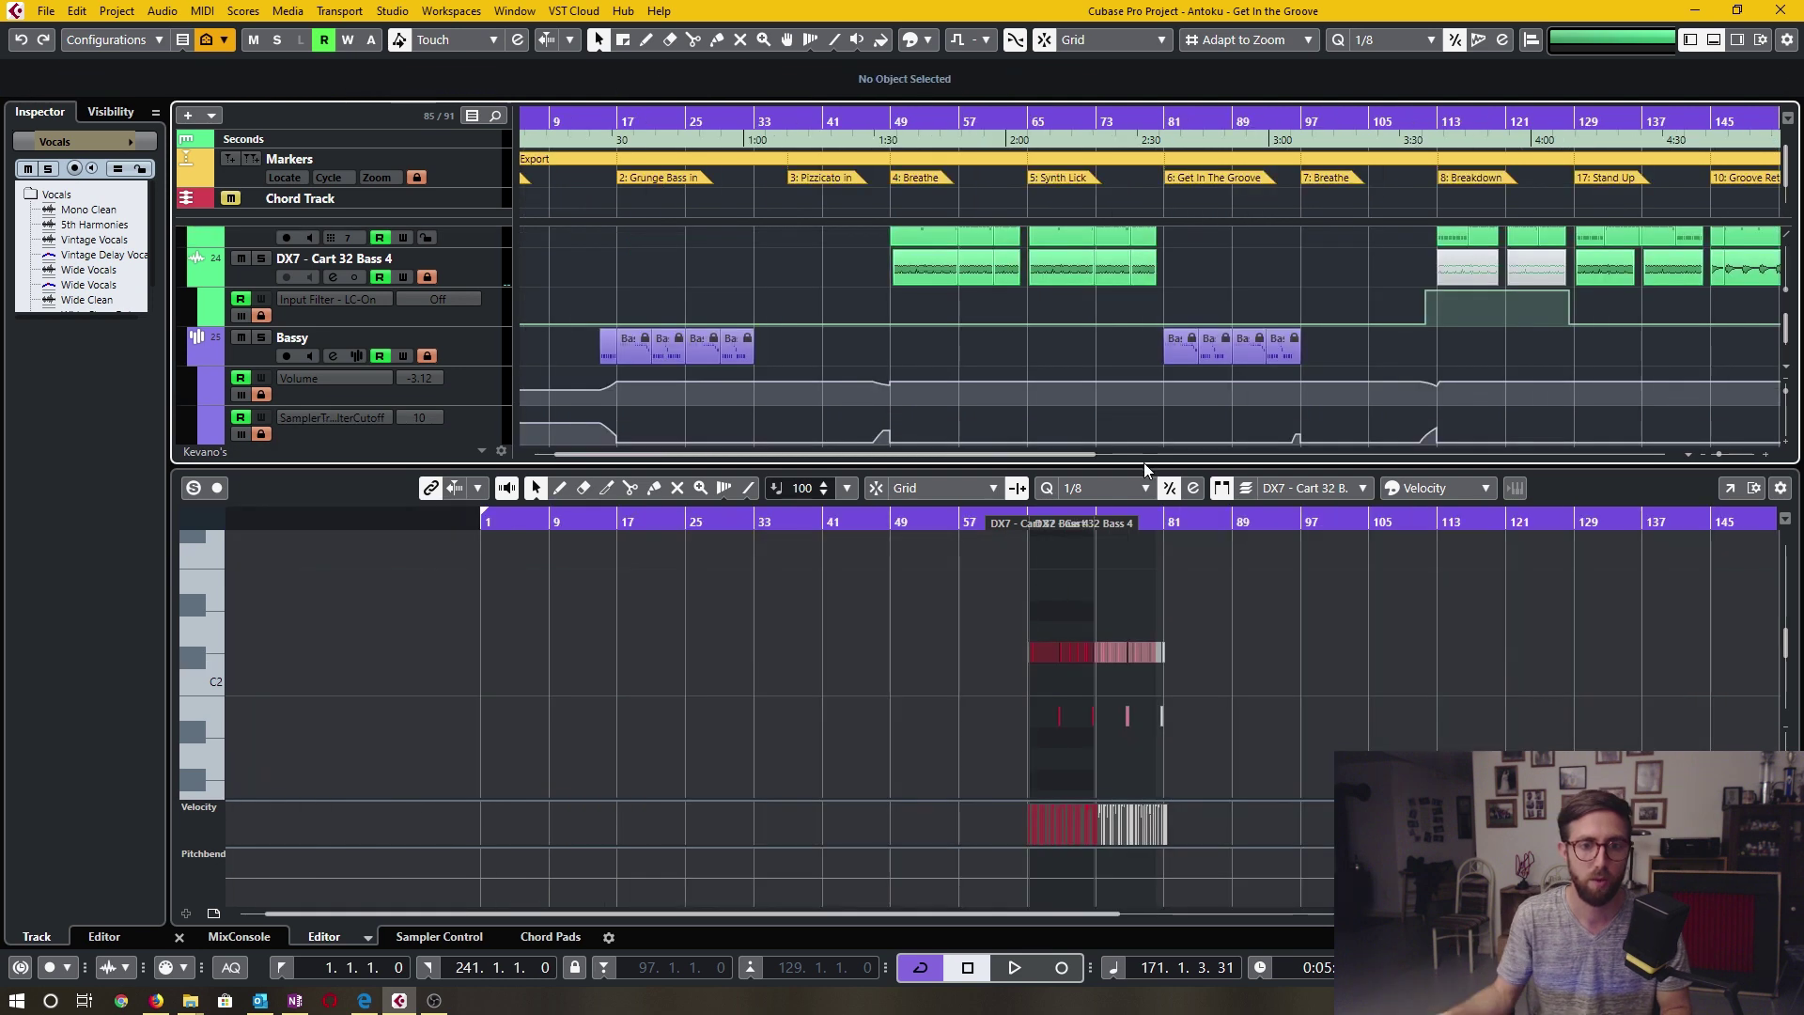
# - Enlarge the project area and apply Zoom to Selection to the Synth Lick events from Akai - 5 Strings PF to DX7 - Cart 6 Piano 5ths
pyautogui.moveTo(1144, 467); pyautogui.dragTo(1143, 592)
pyautogui.scroll(-5, 1090, 399)
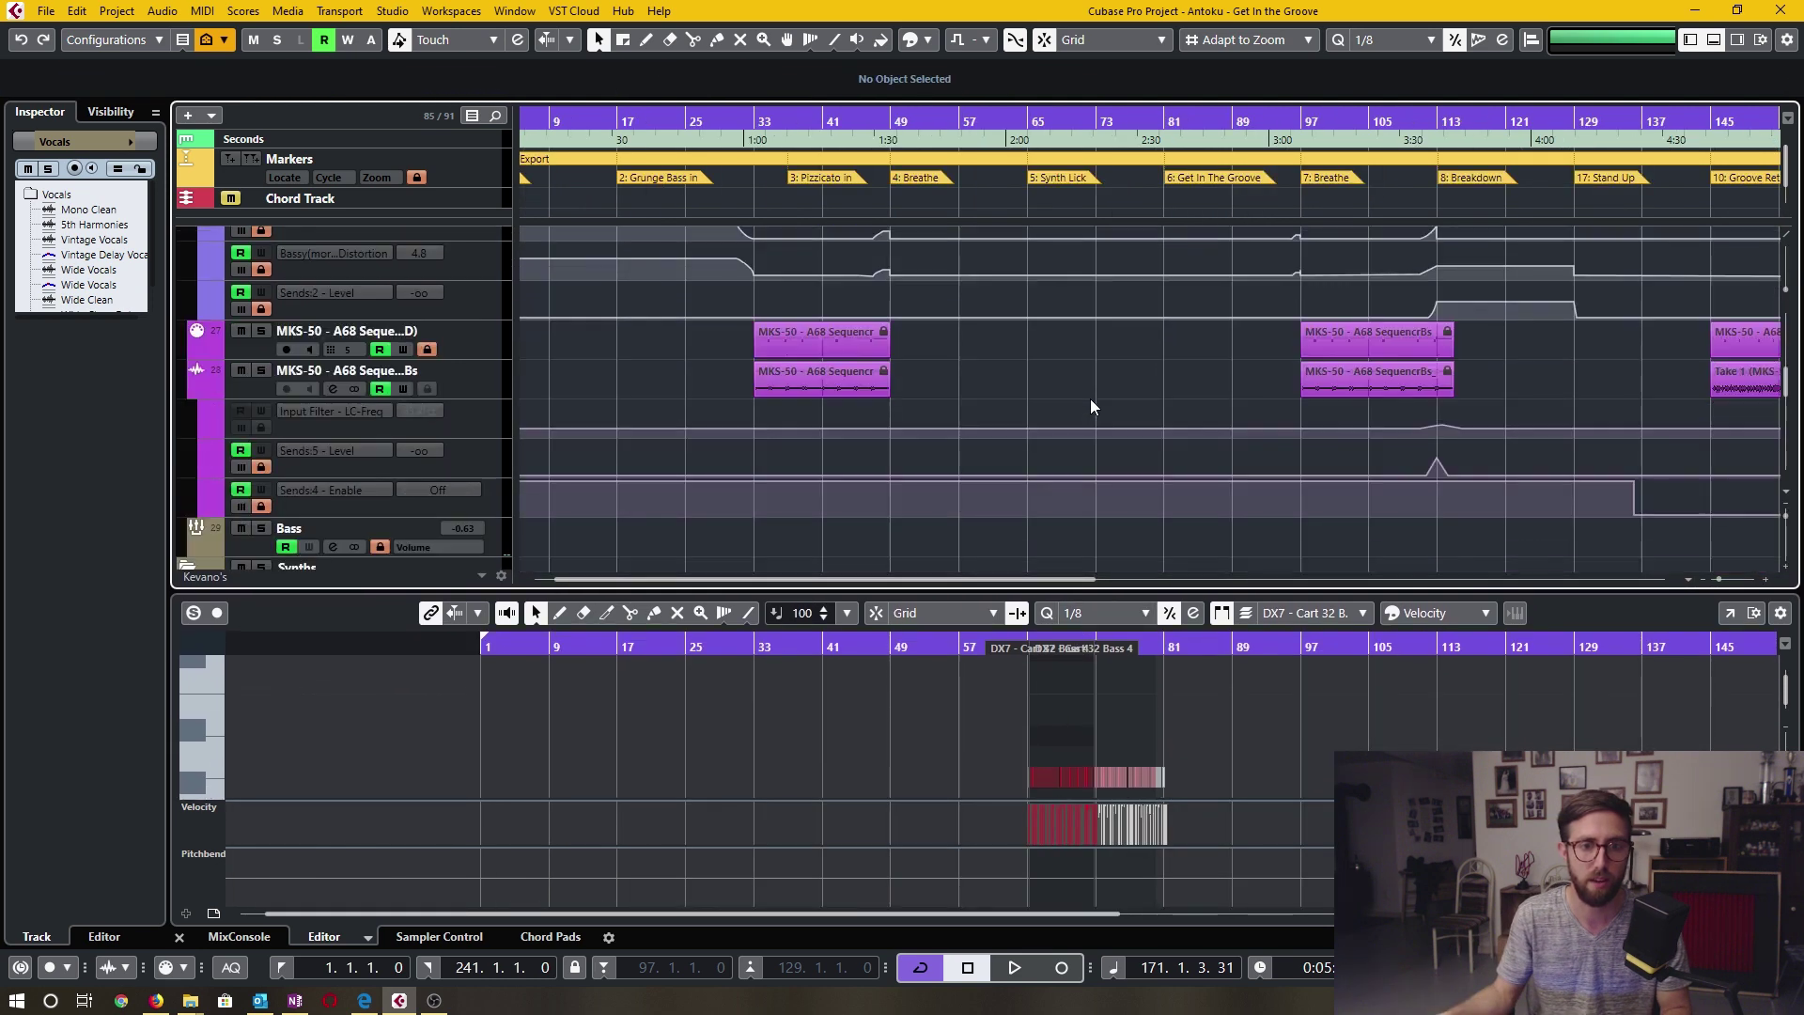
pyautogui.scroll(-1, 1091, 393)
pyautogui.moveTo(1190, 341); pyautogui.dragTo(1059, 441)
pyautogui.scroll(-2, 1090, 455)
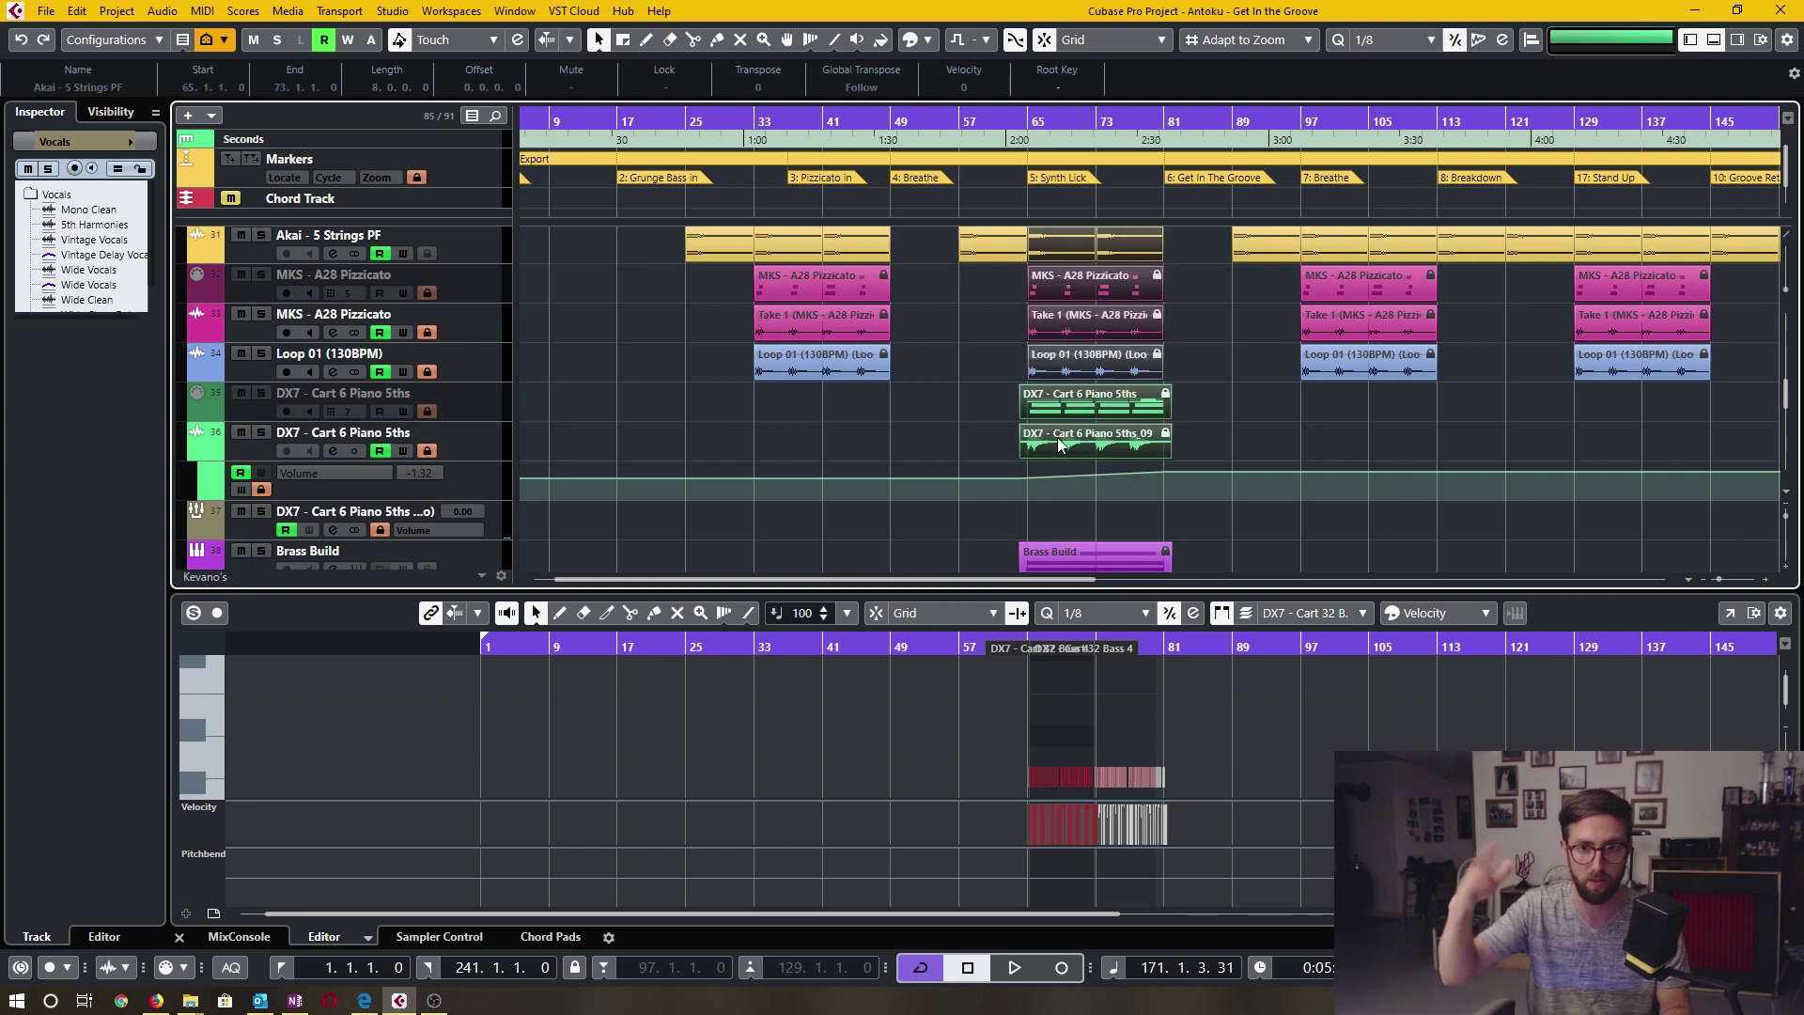
pyautogui.rightClick(1052, 315)
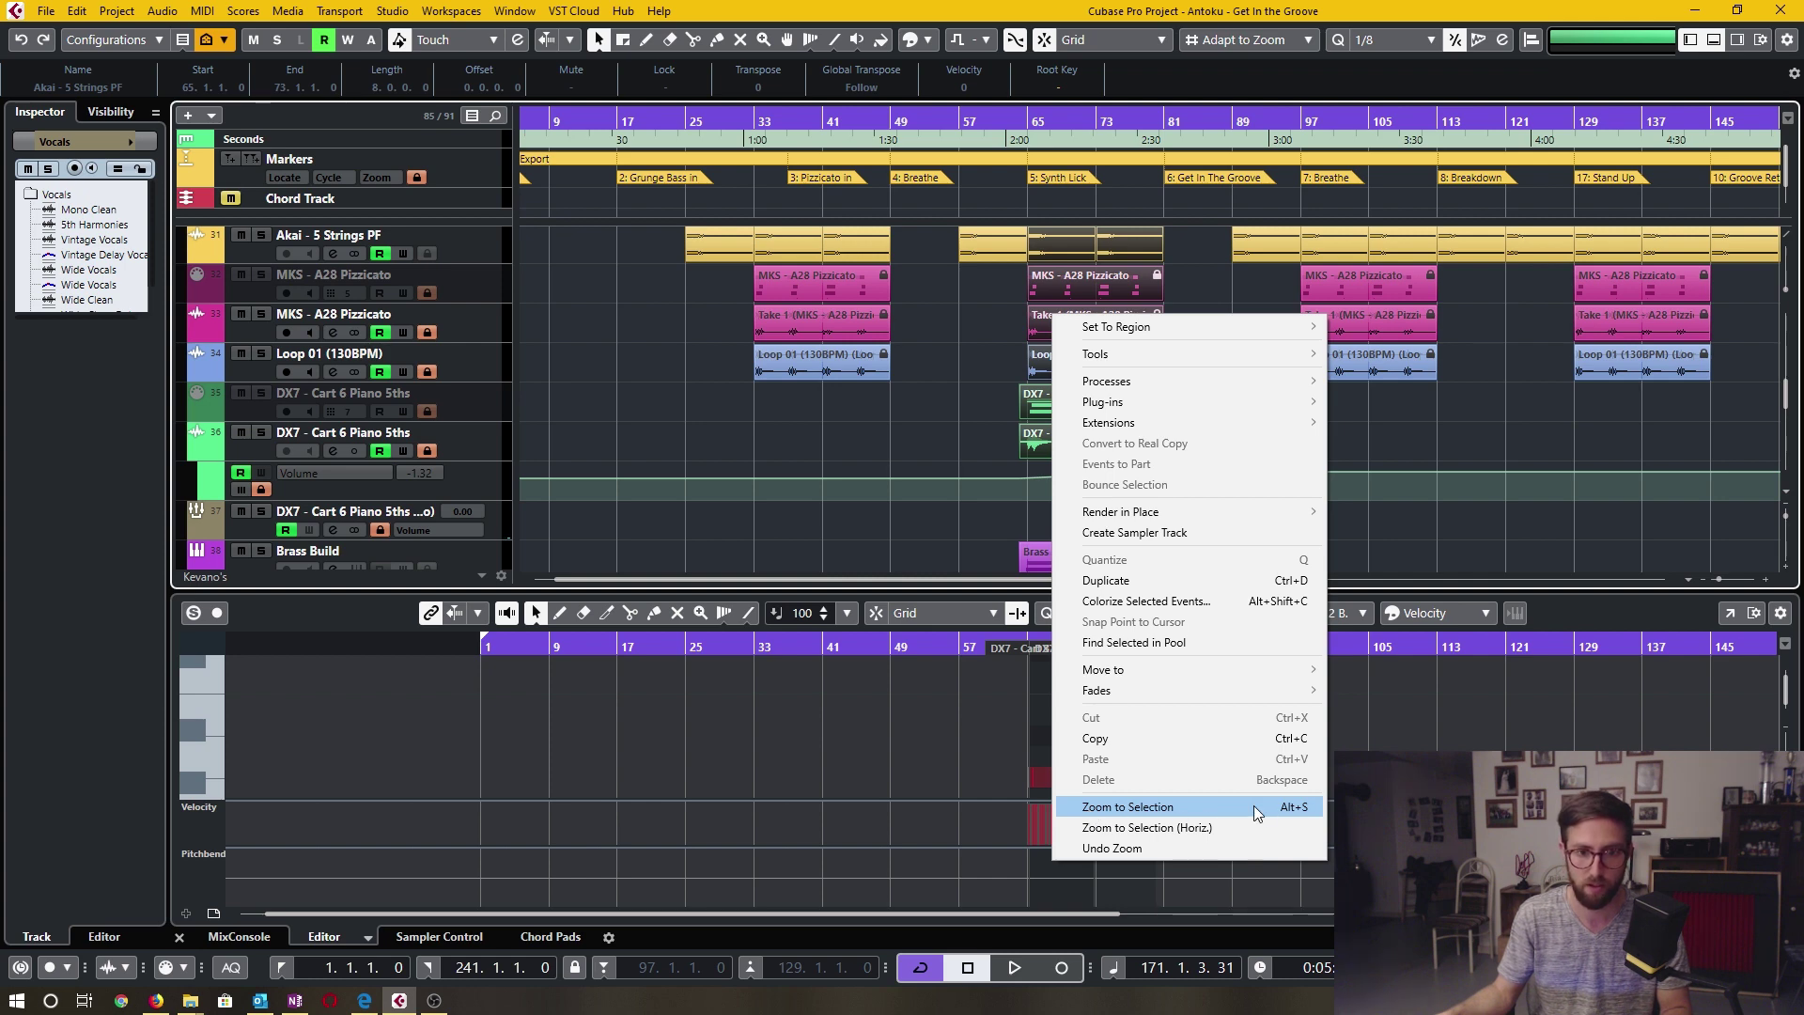
pyautogui.click(1127, 806)
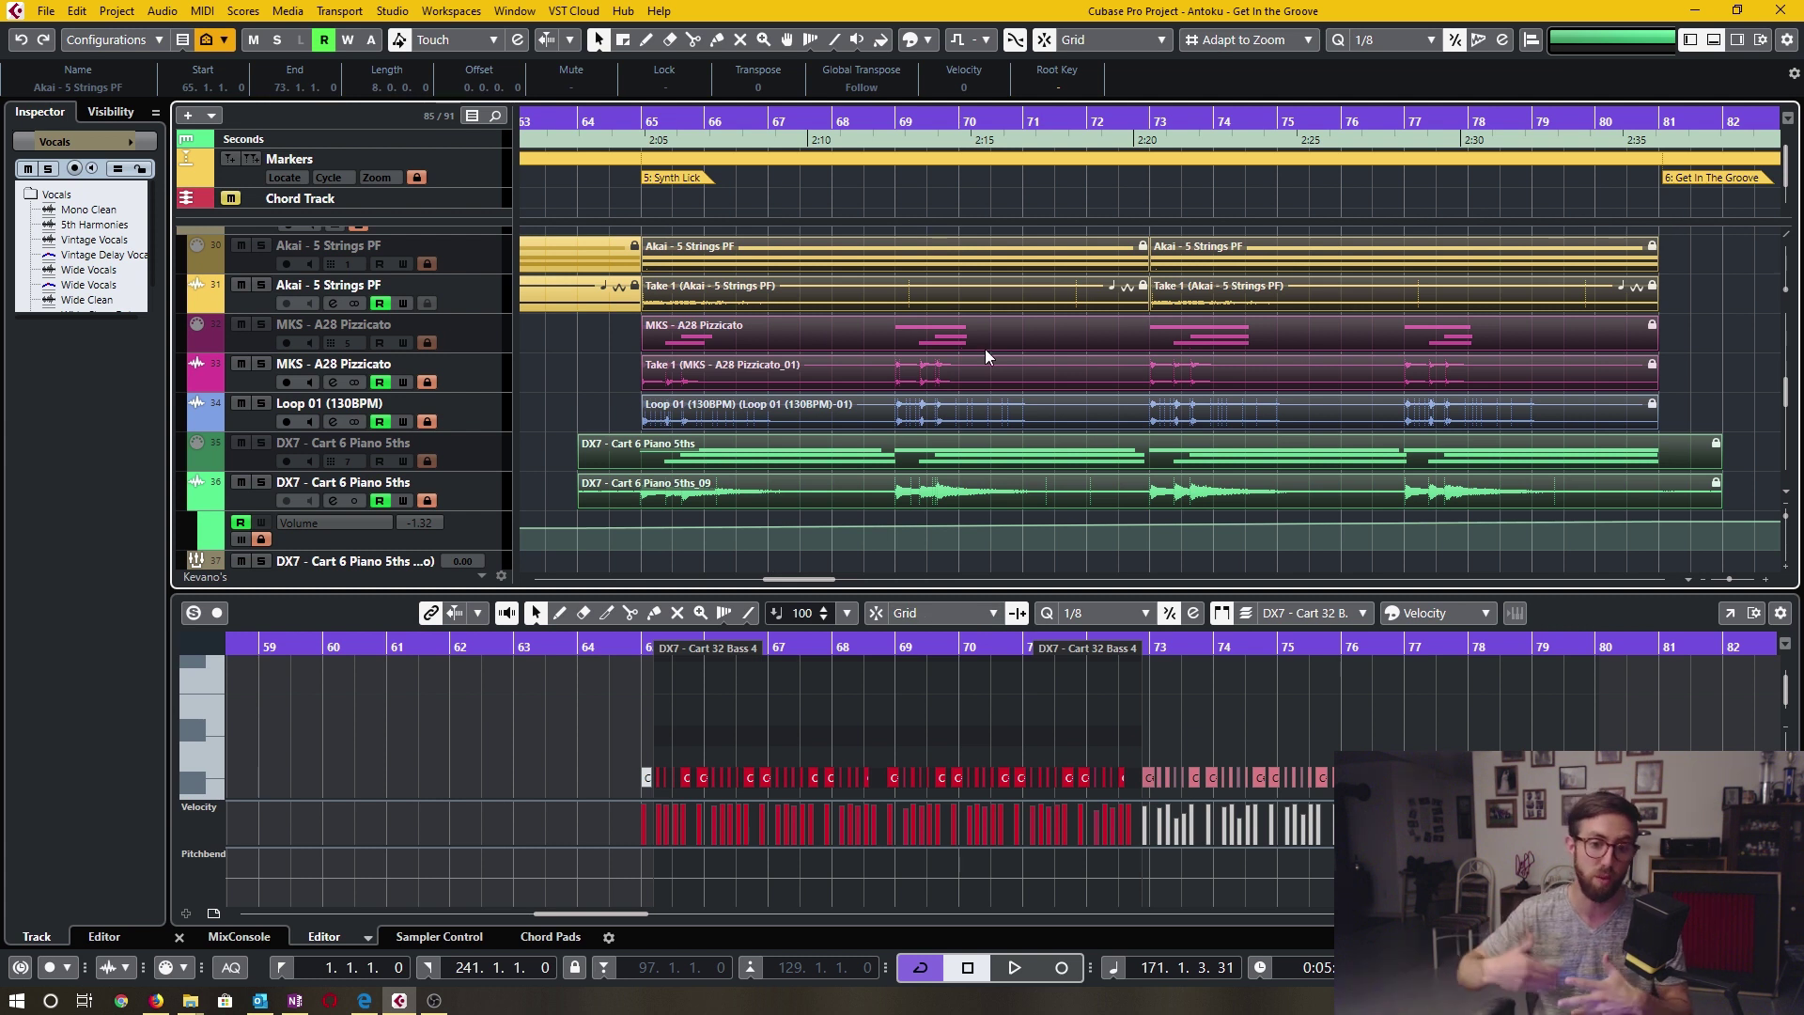
# - Undo the last zoom and deselect the Synth Lick events
pyautogui.rightClick(742, 291)
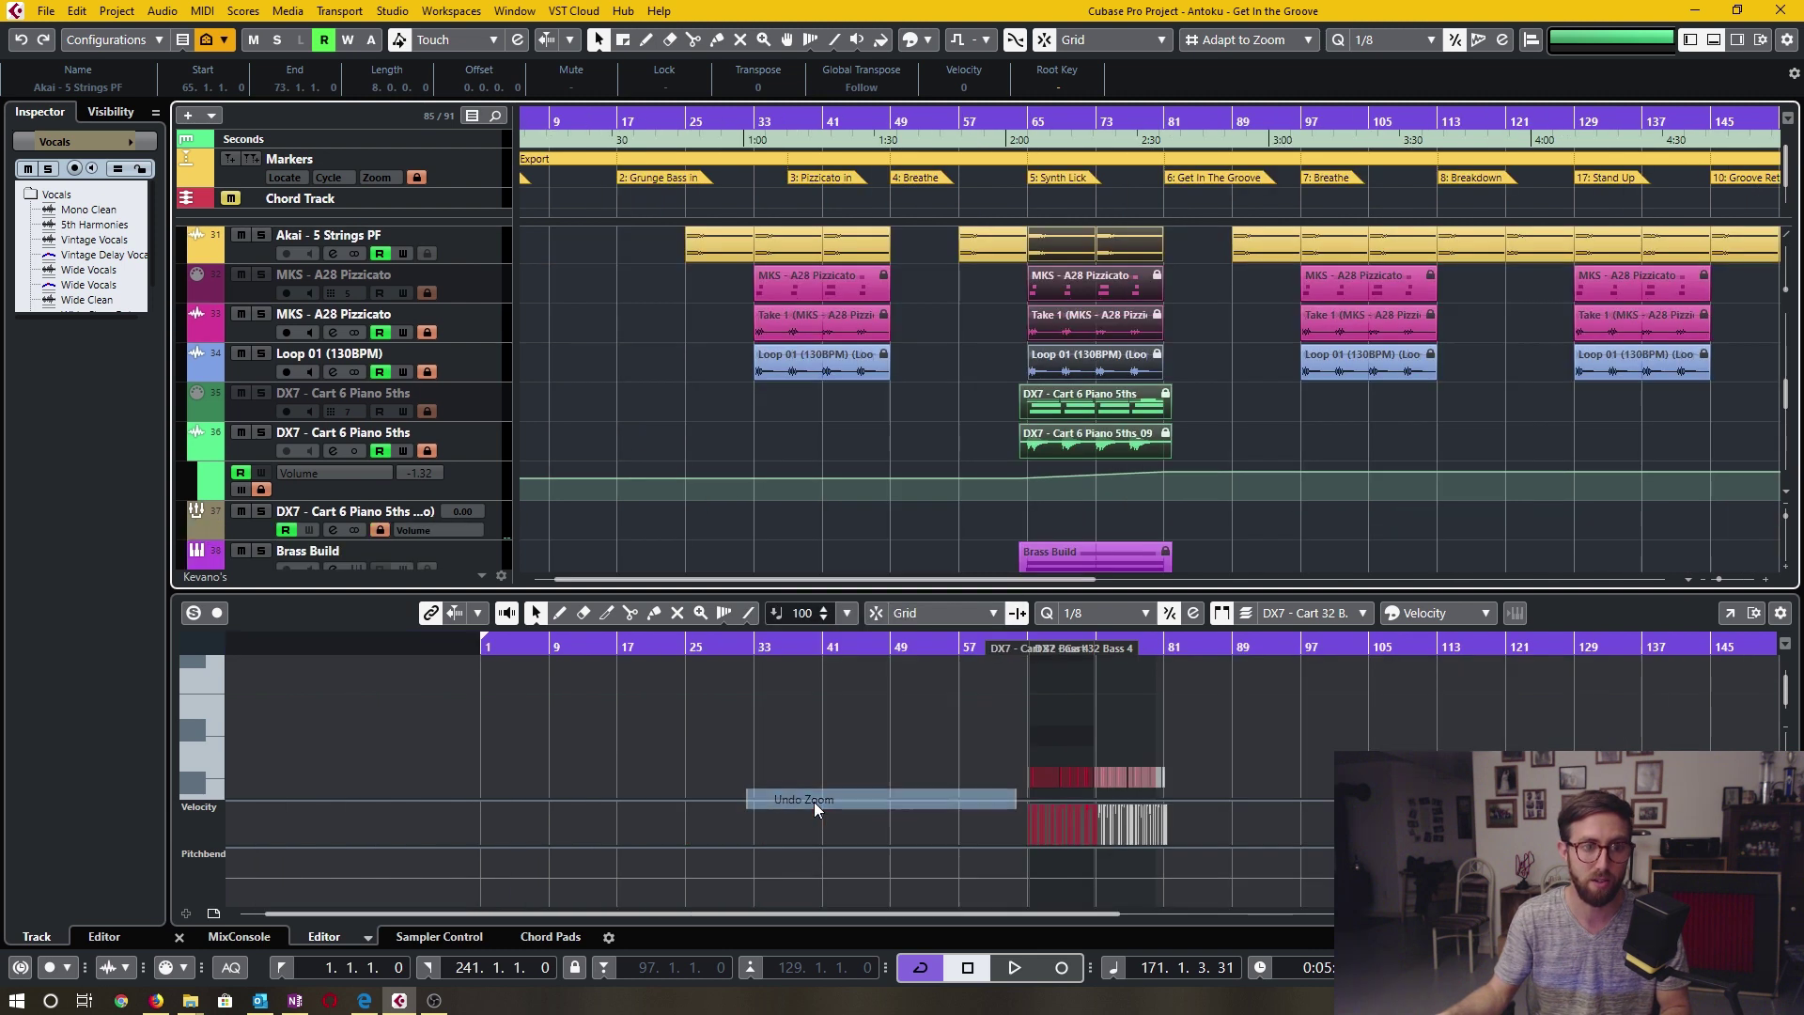
pyautogui.click(814, 804)
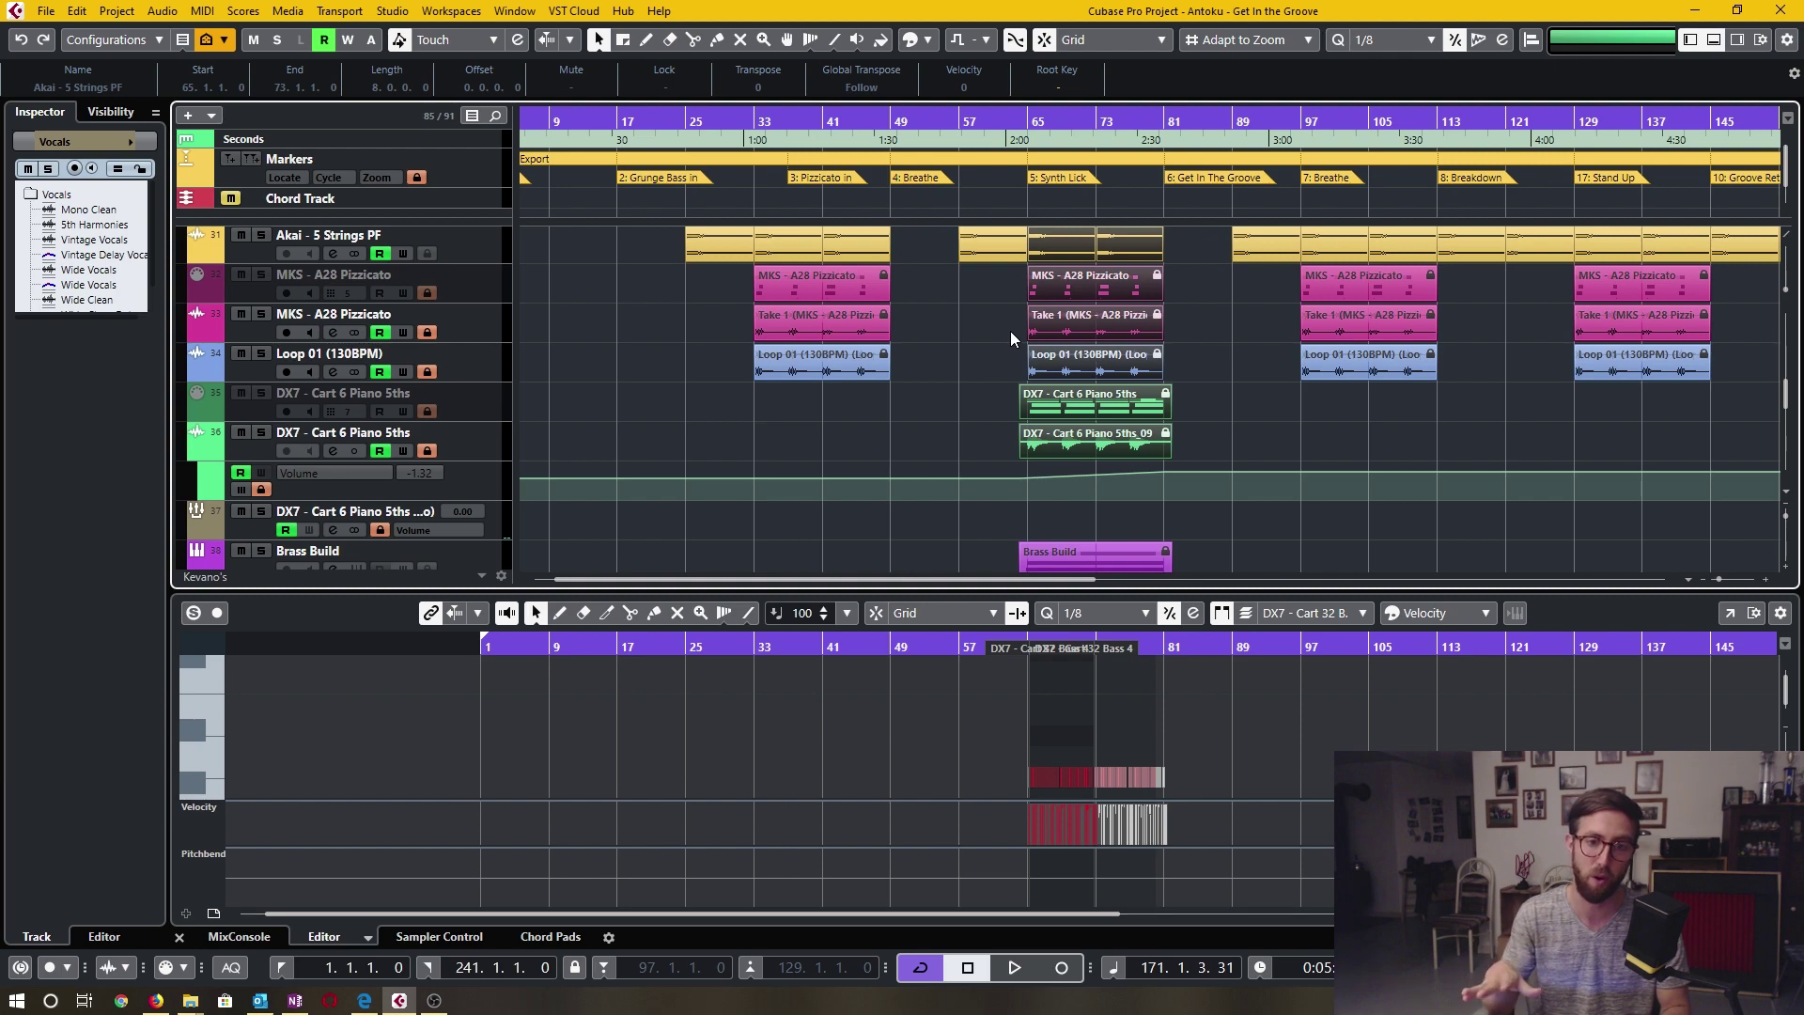
pyautogui.click(1193, 258)
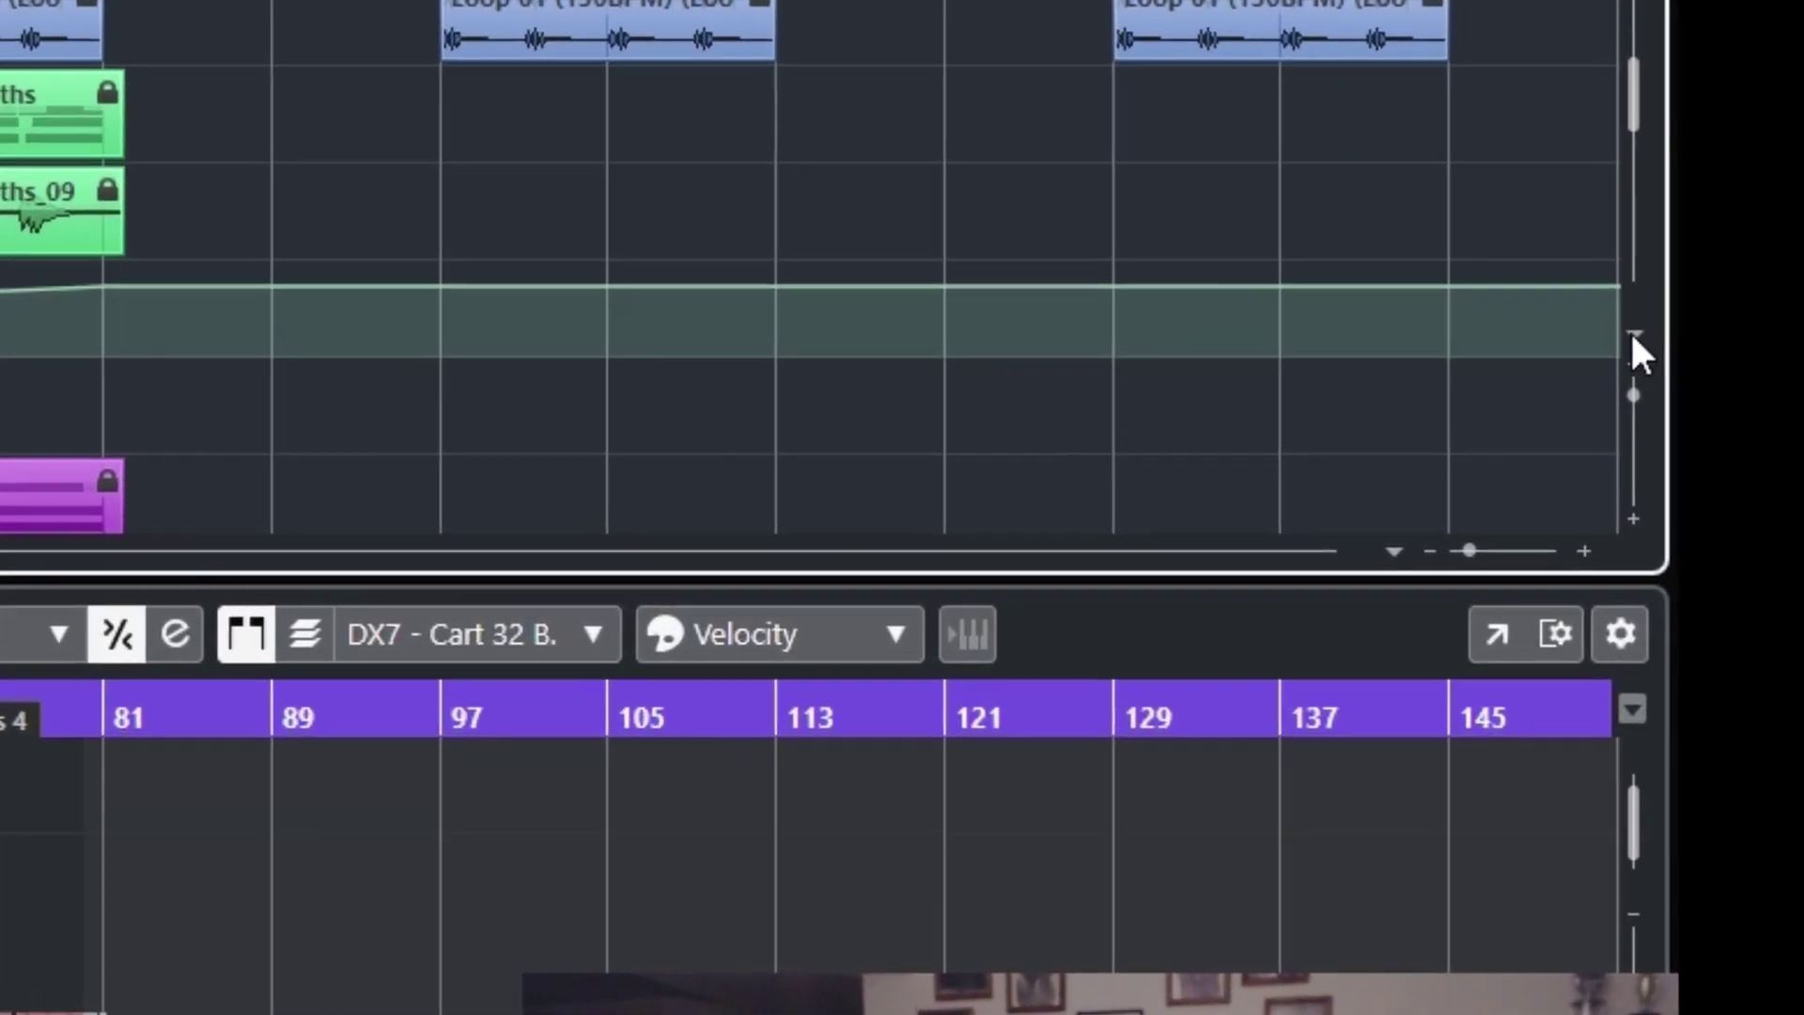
# - Set the track heights with Zoom Tracks Full and look over the whole arrangement
pyautogui.click(1633, 334)
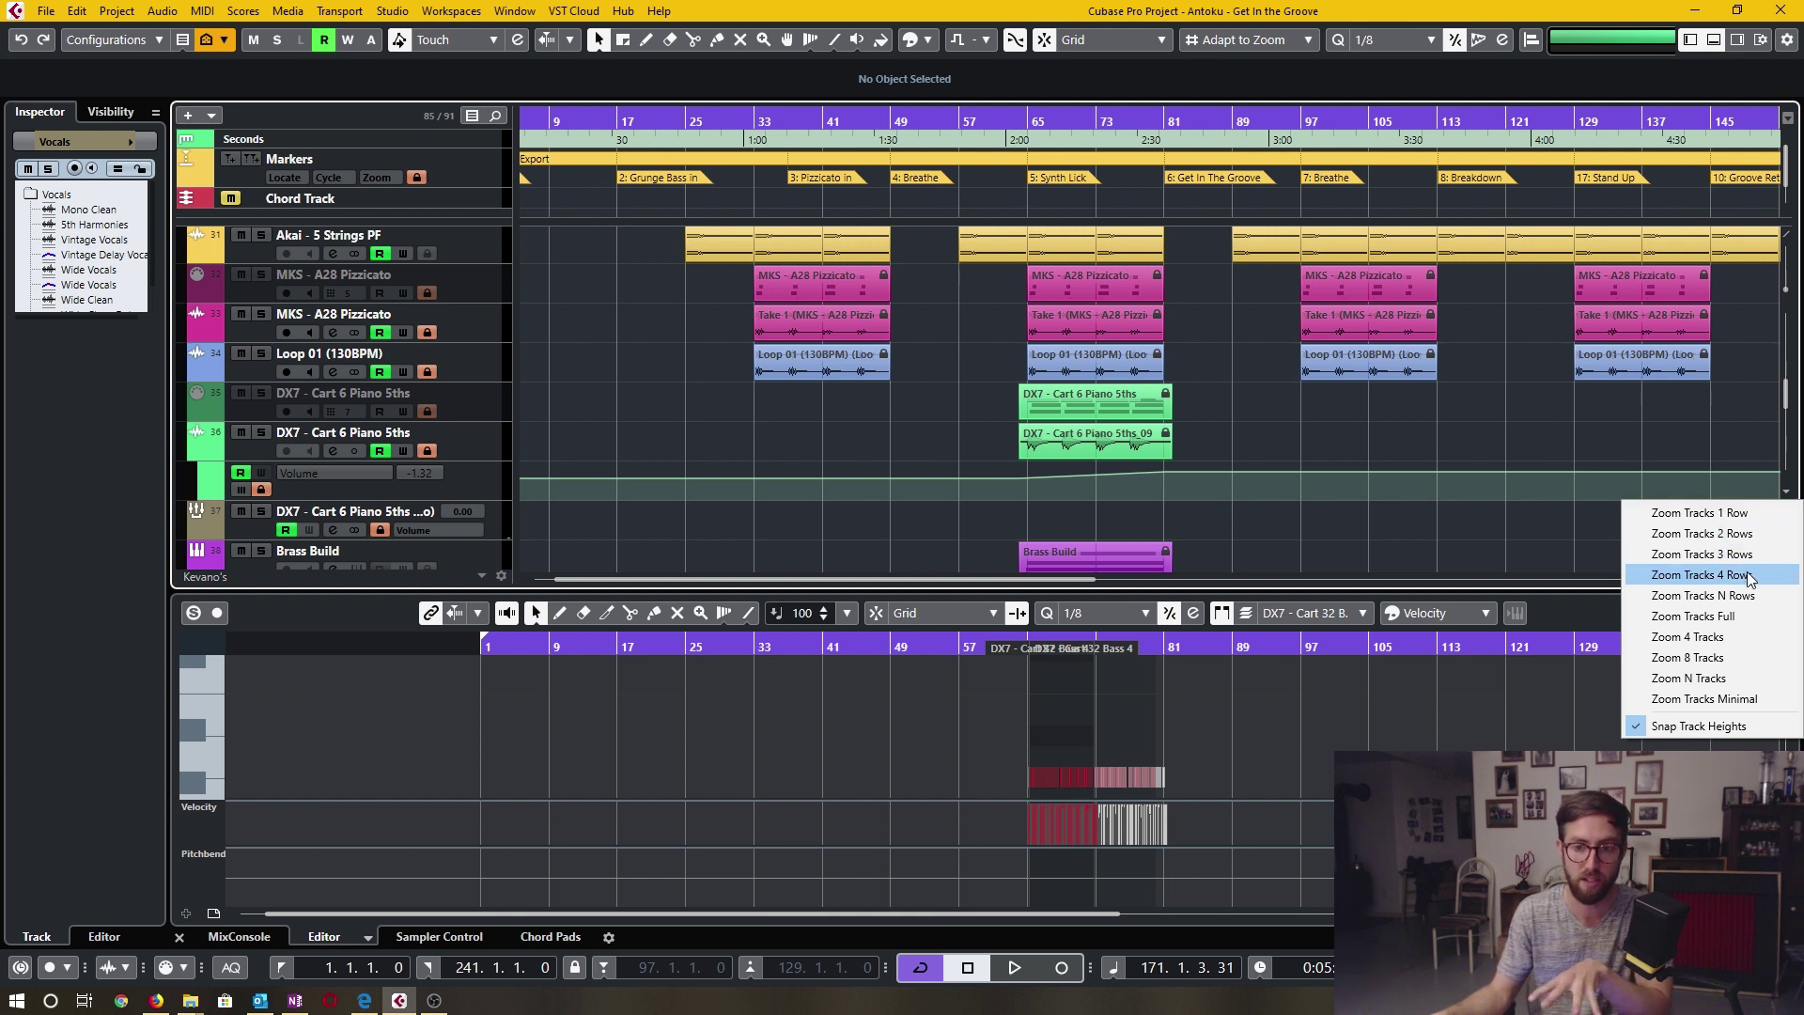
pyautogui.click(1700, 619)
pyautogui.scroll(-5, 1066, 273)
pyautogui.scroll(4, 1066, 273)
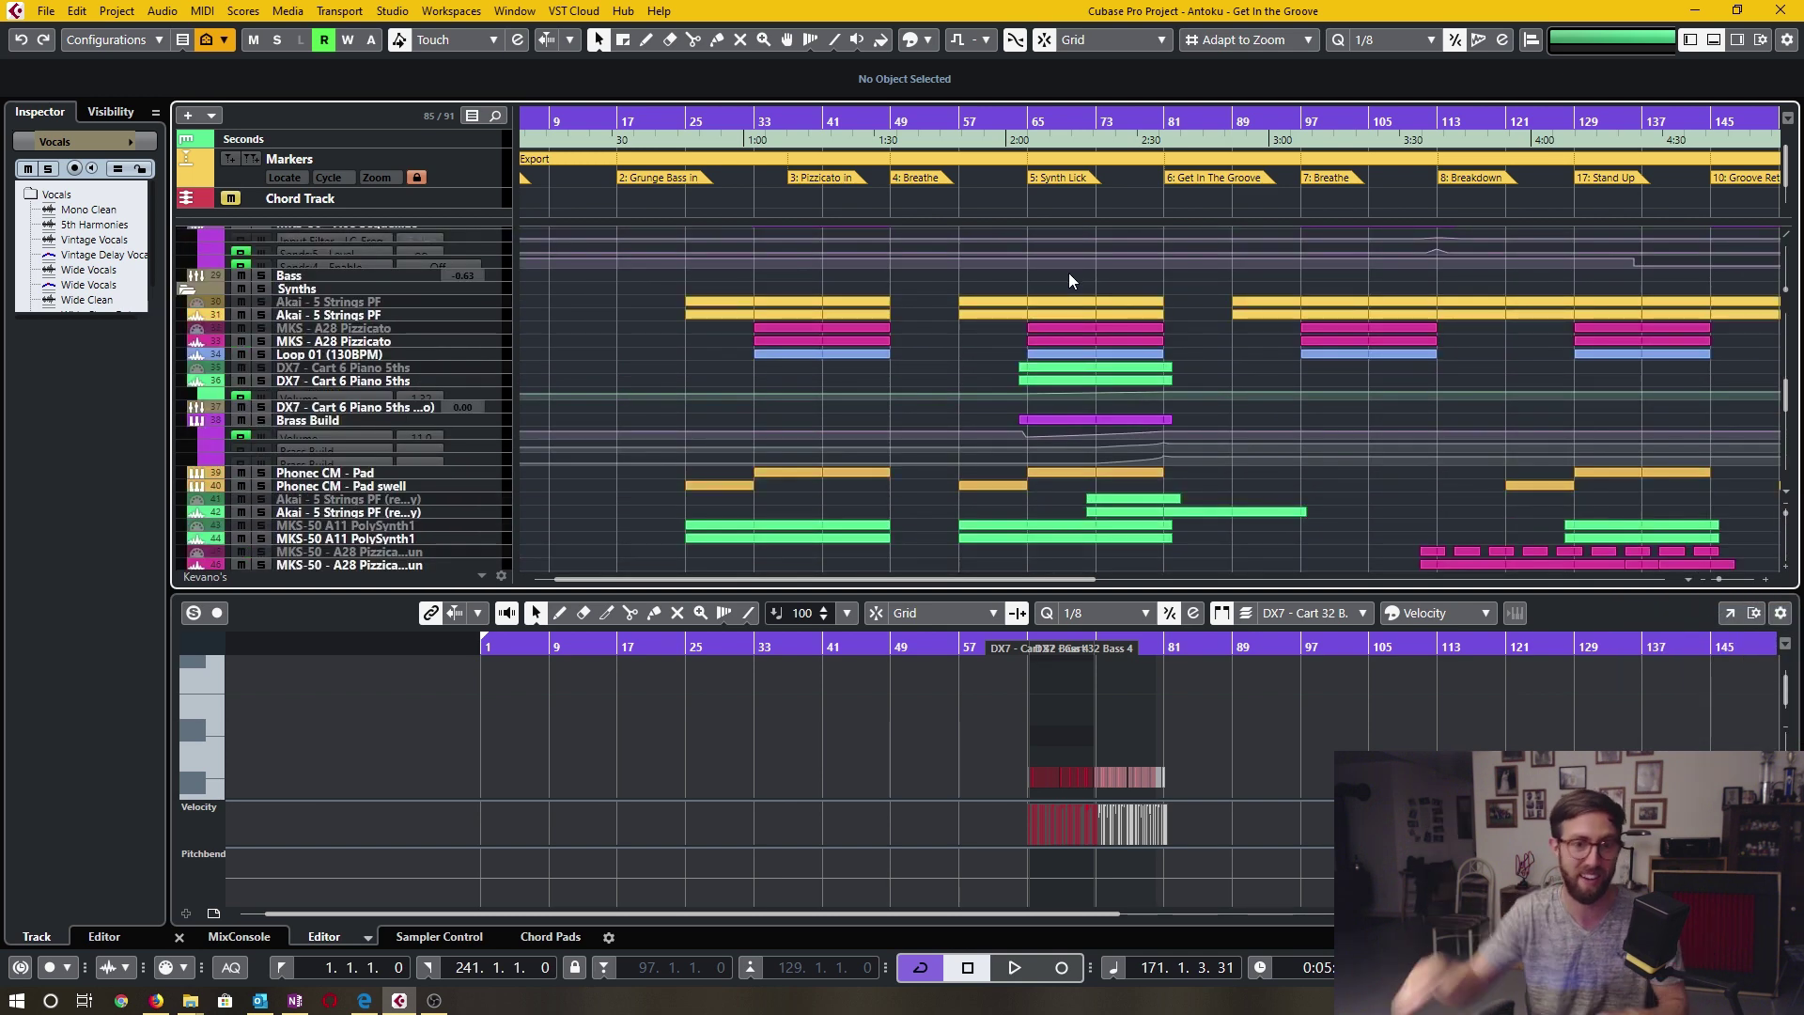
# - Set the track heights with Zoom Tracks 2 Rows and look over the bass tracks around the Synth Lick section
pyautogui.click(1785, 491)
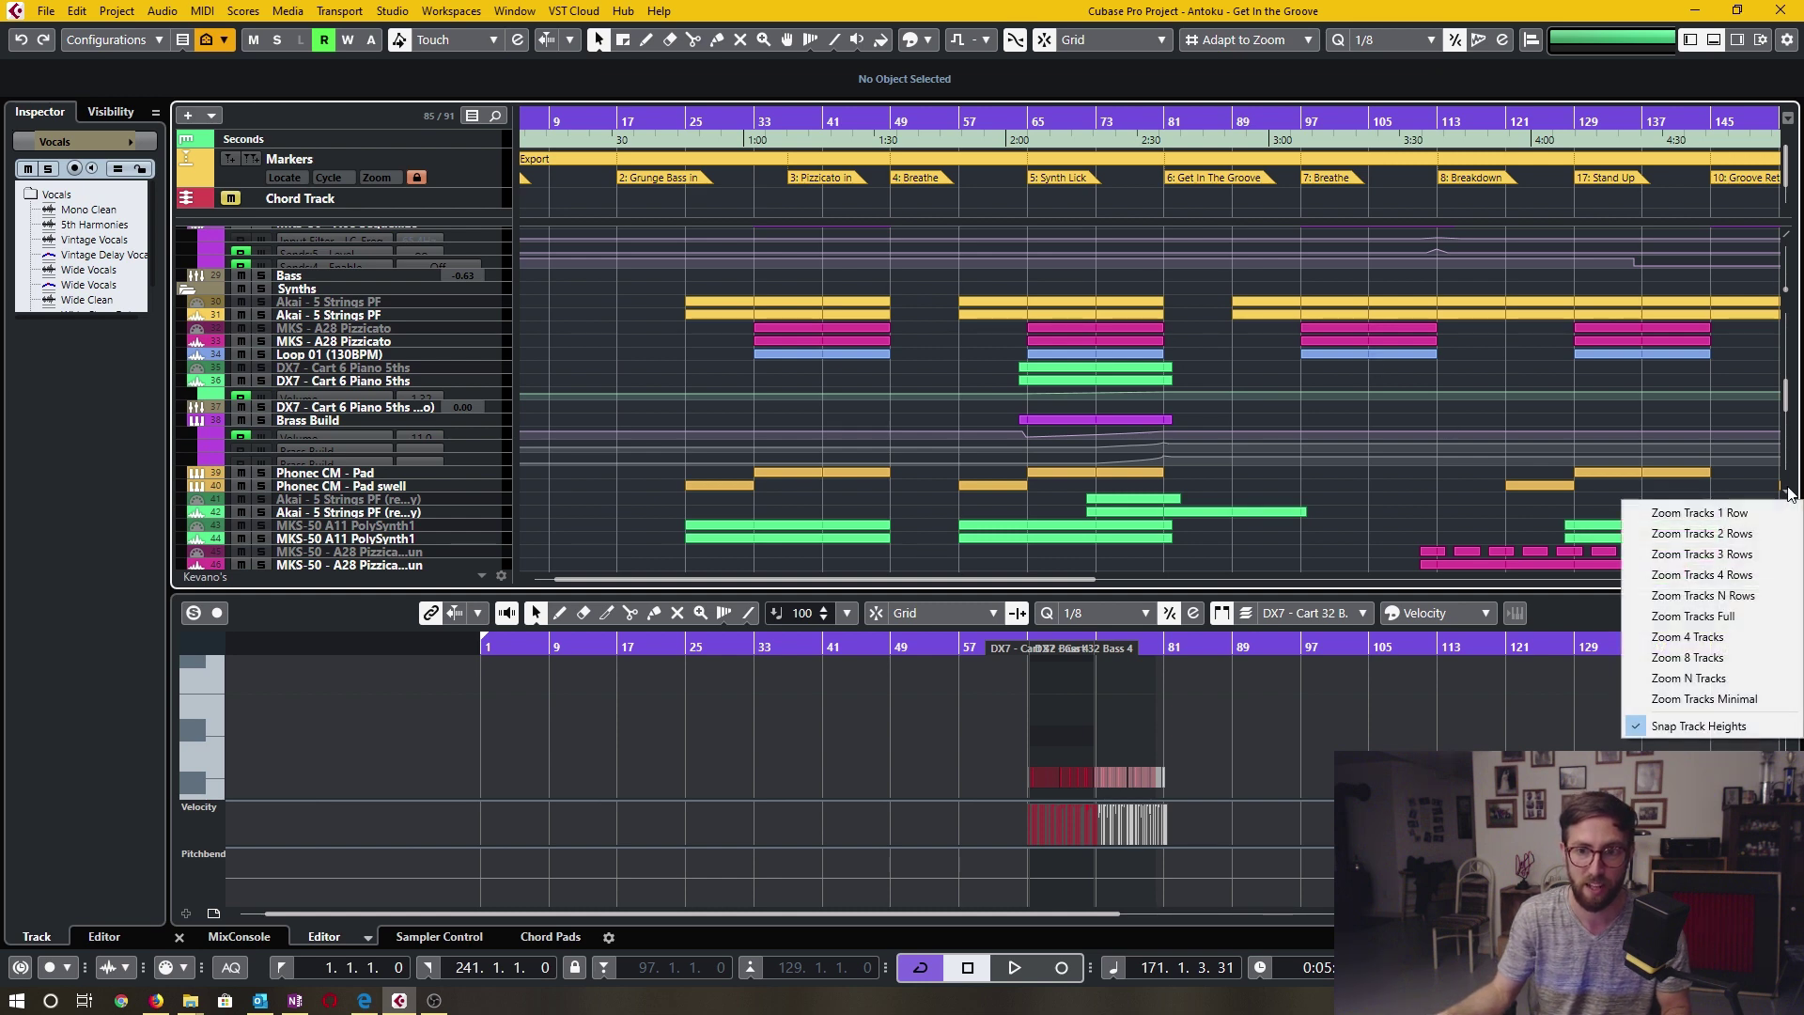
pyautogui.click(1701, 533)
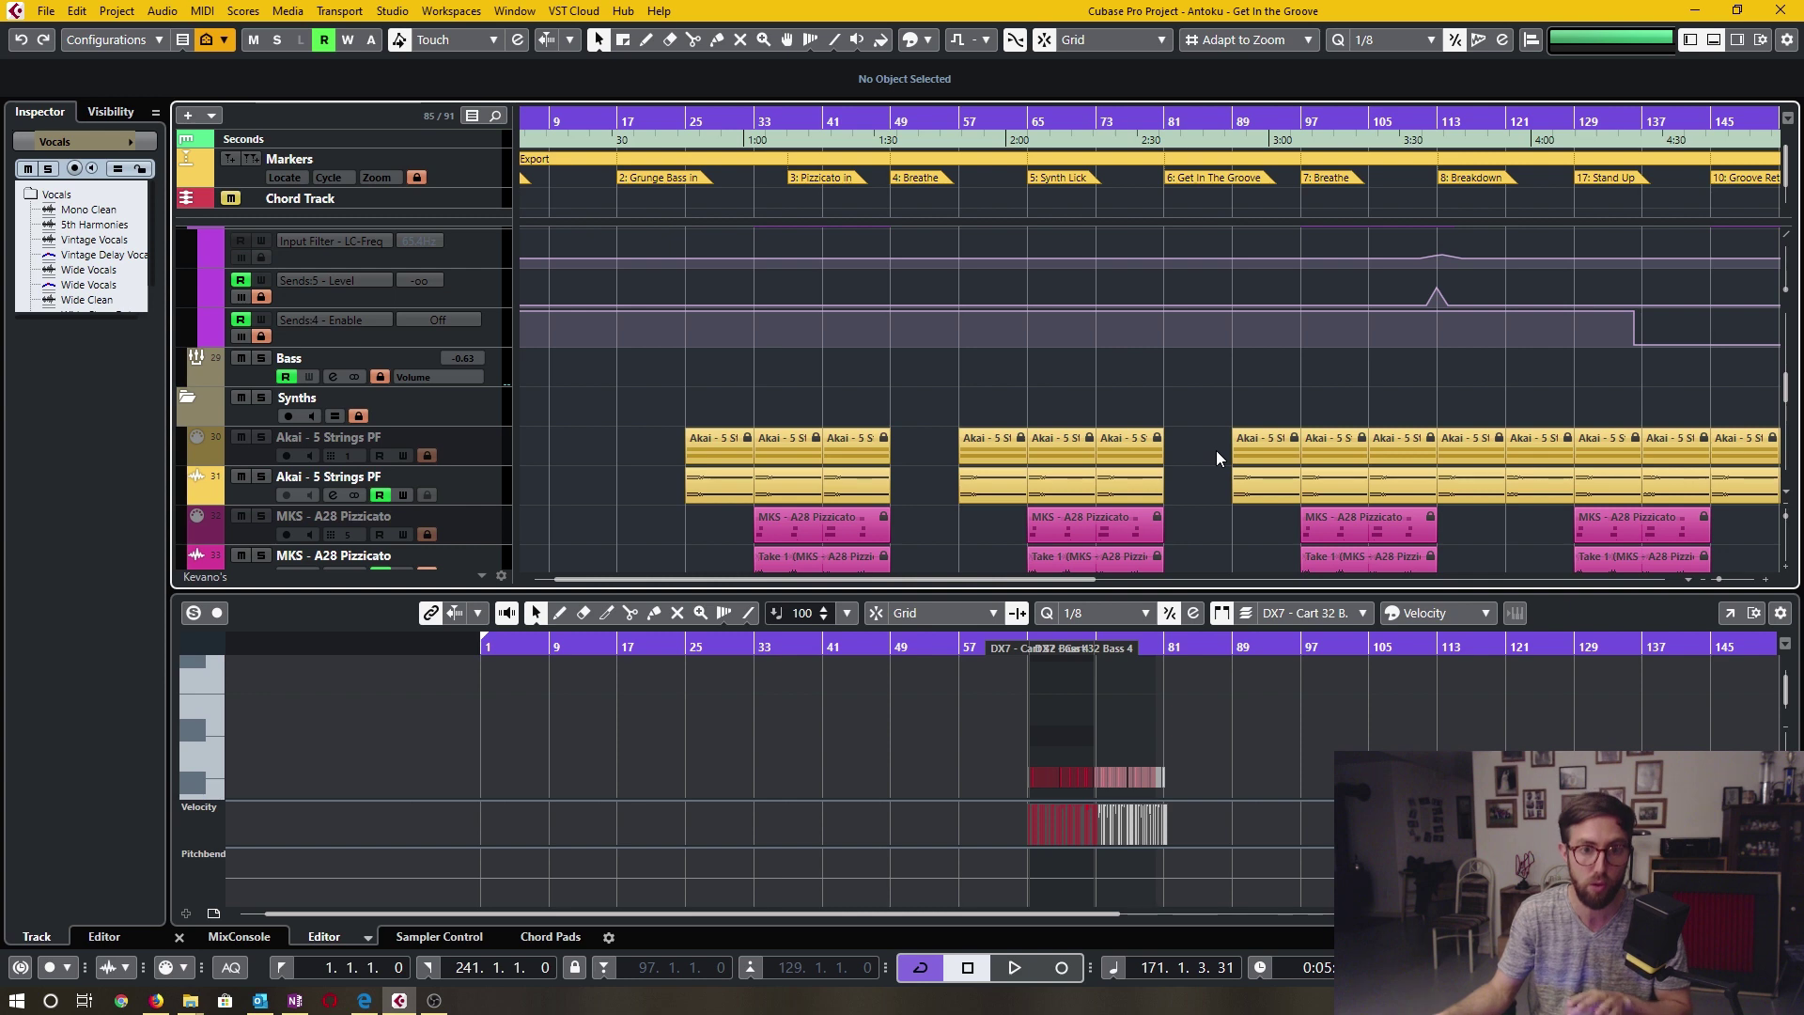
pyautogui.scroll(-2, 1215, 449)
pyautogui.scroll(8, 1216, 451)
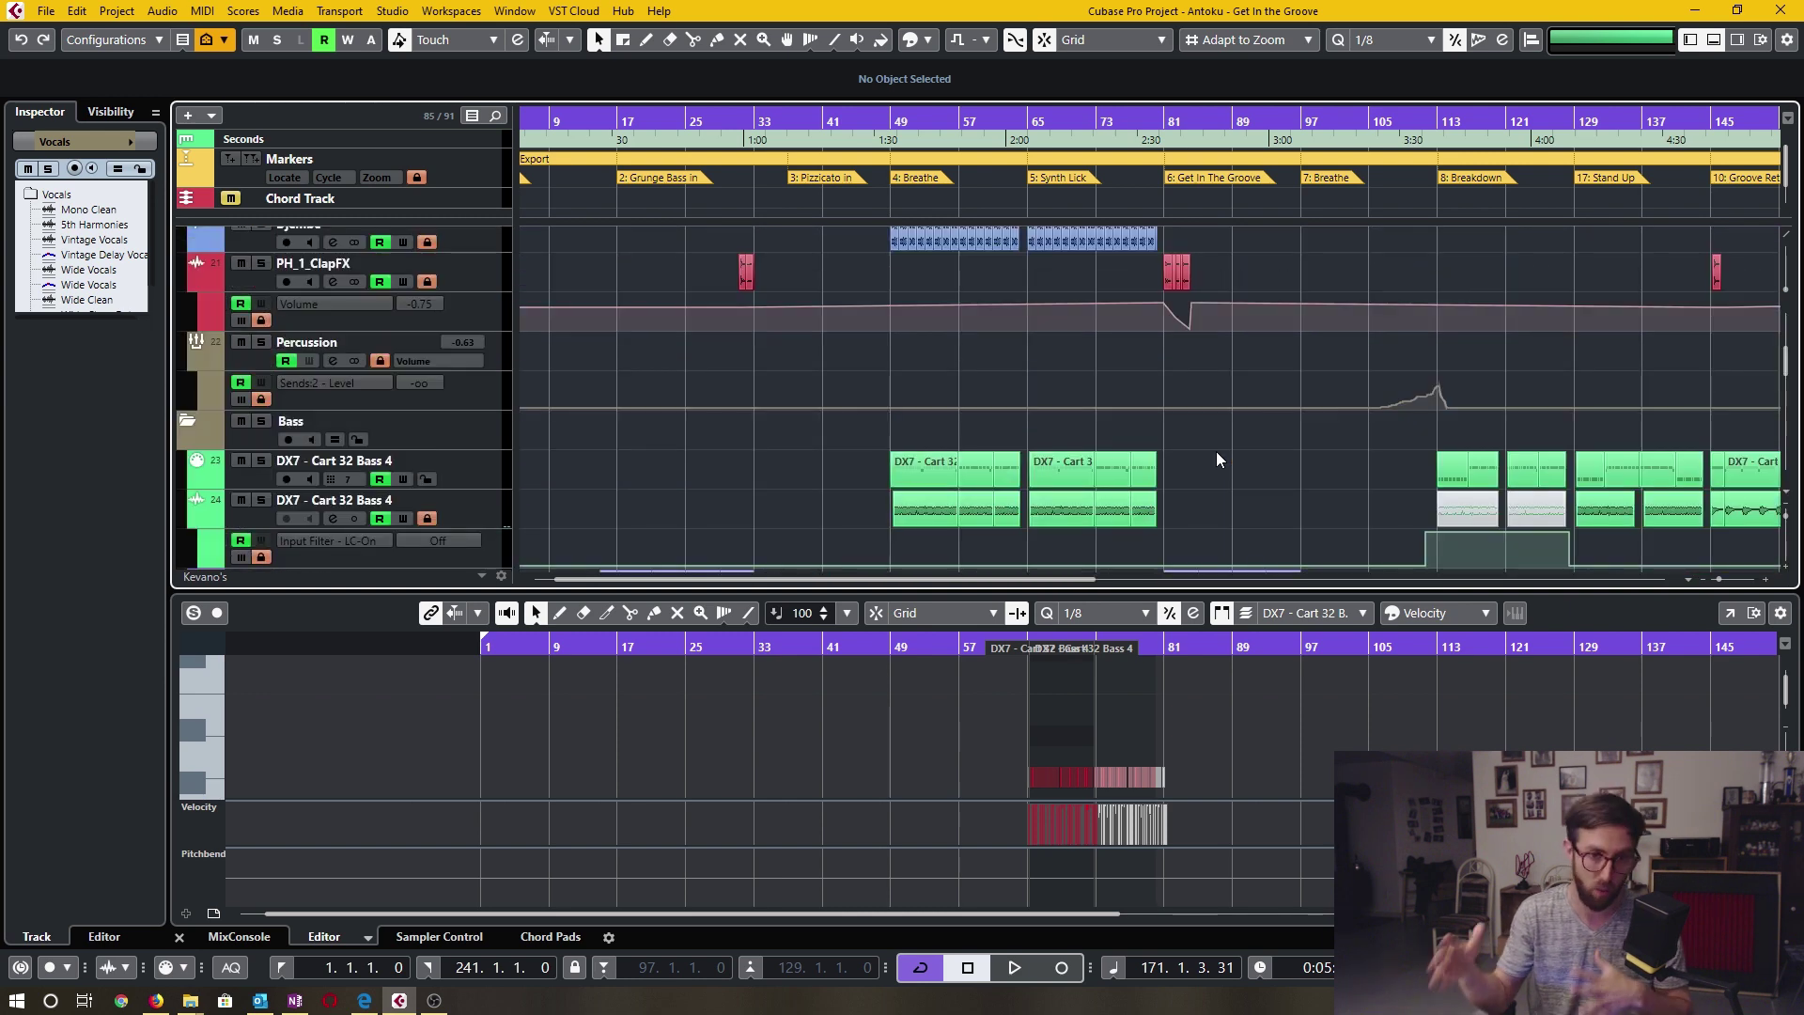
pyautogui.scroll(-3, 1033, 505)
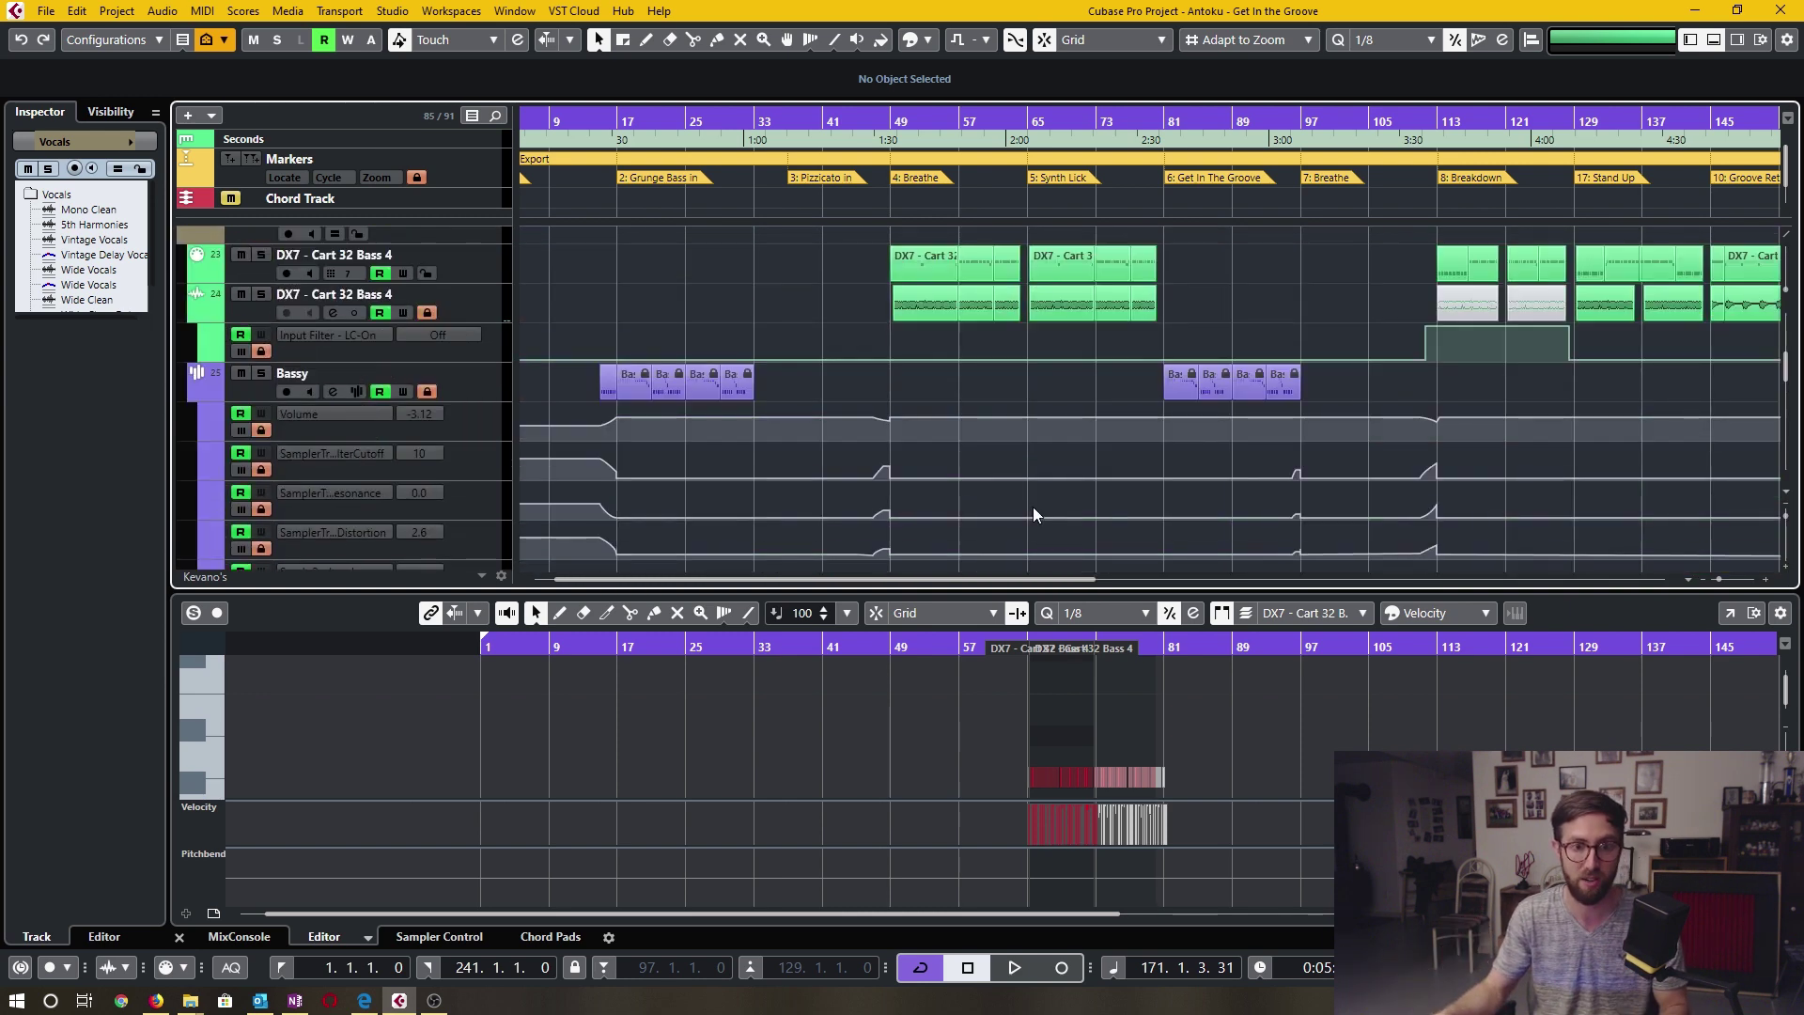
pyautogui.scroll(6, 1075, 350)
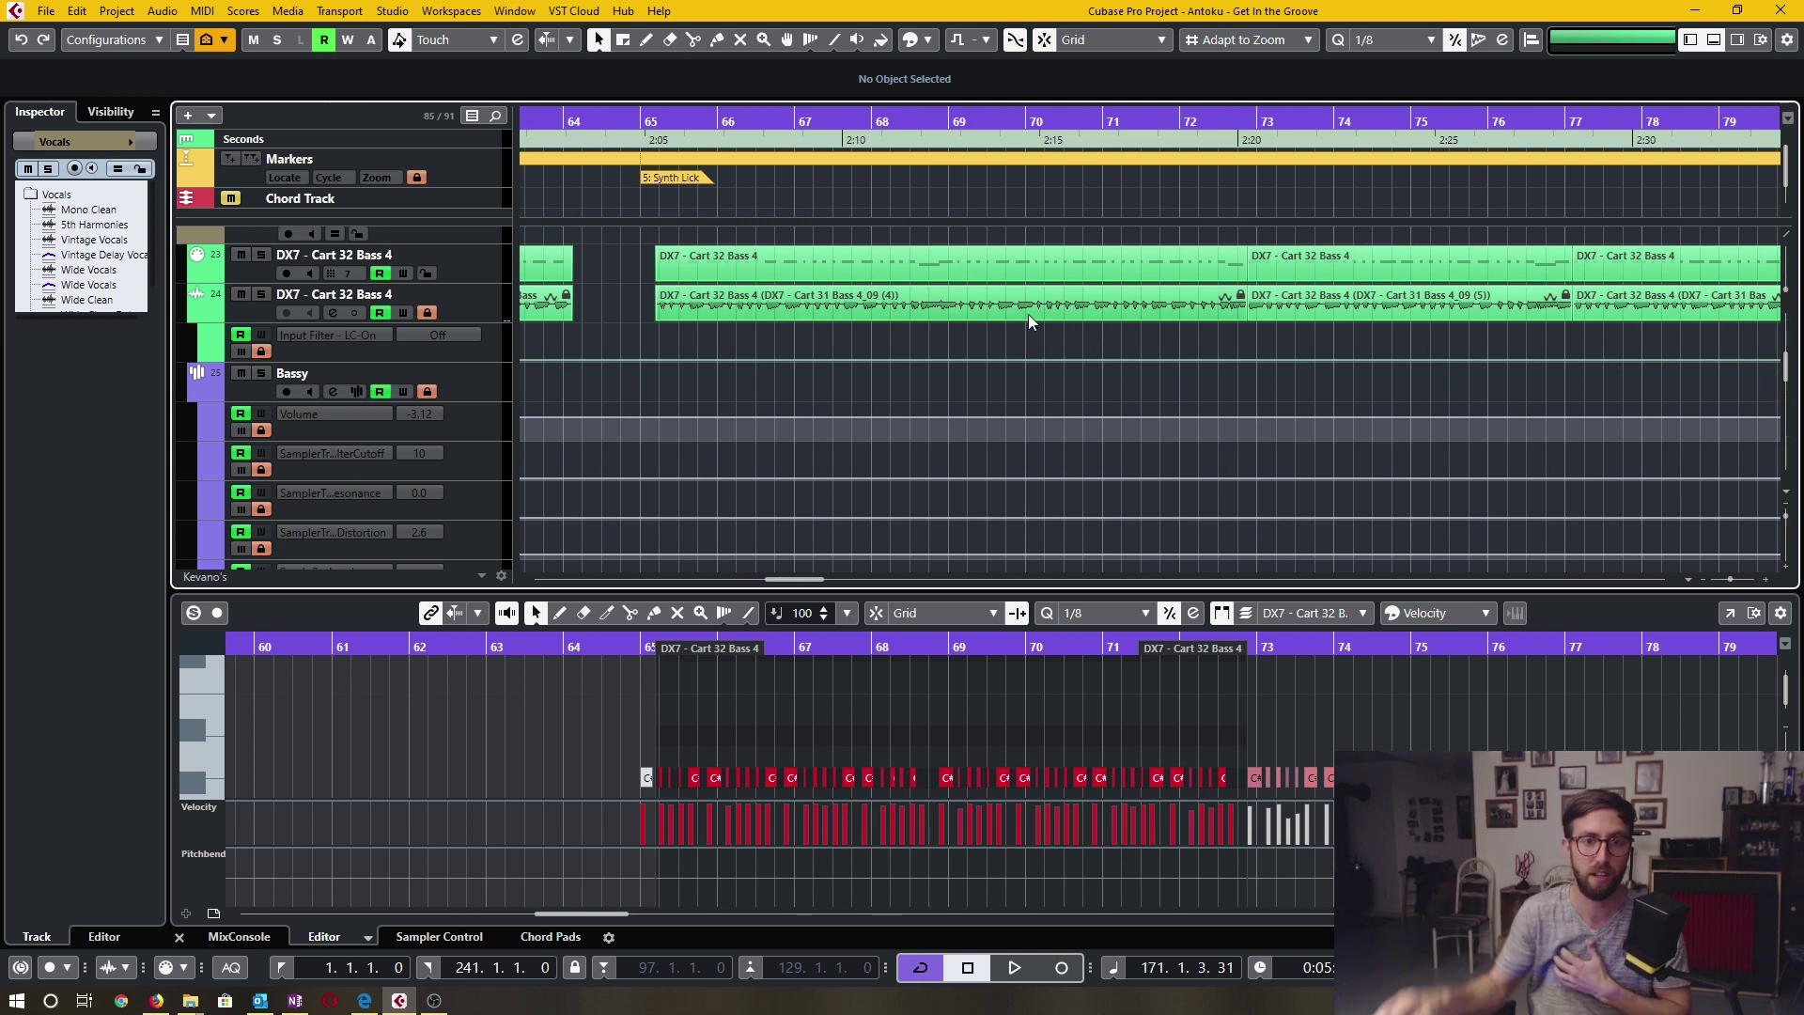
pyautogui.scroll(-3, 1028, 315)
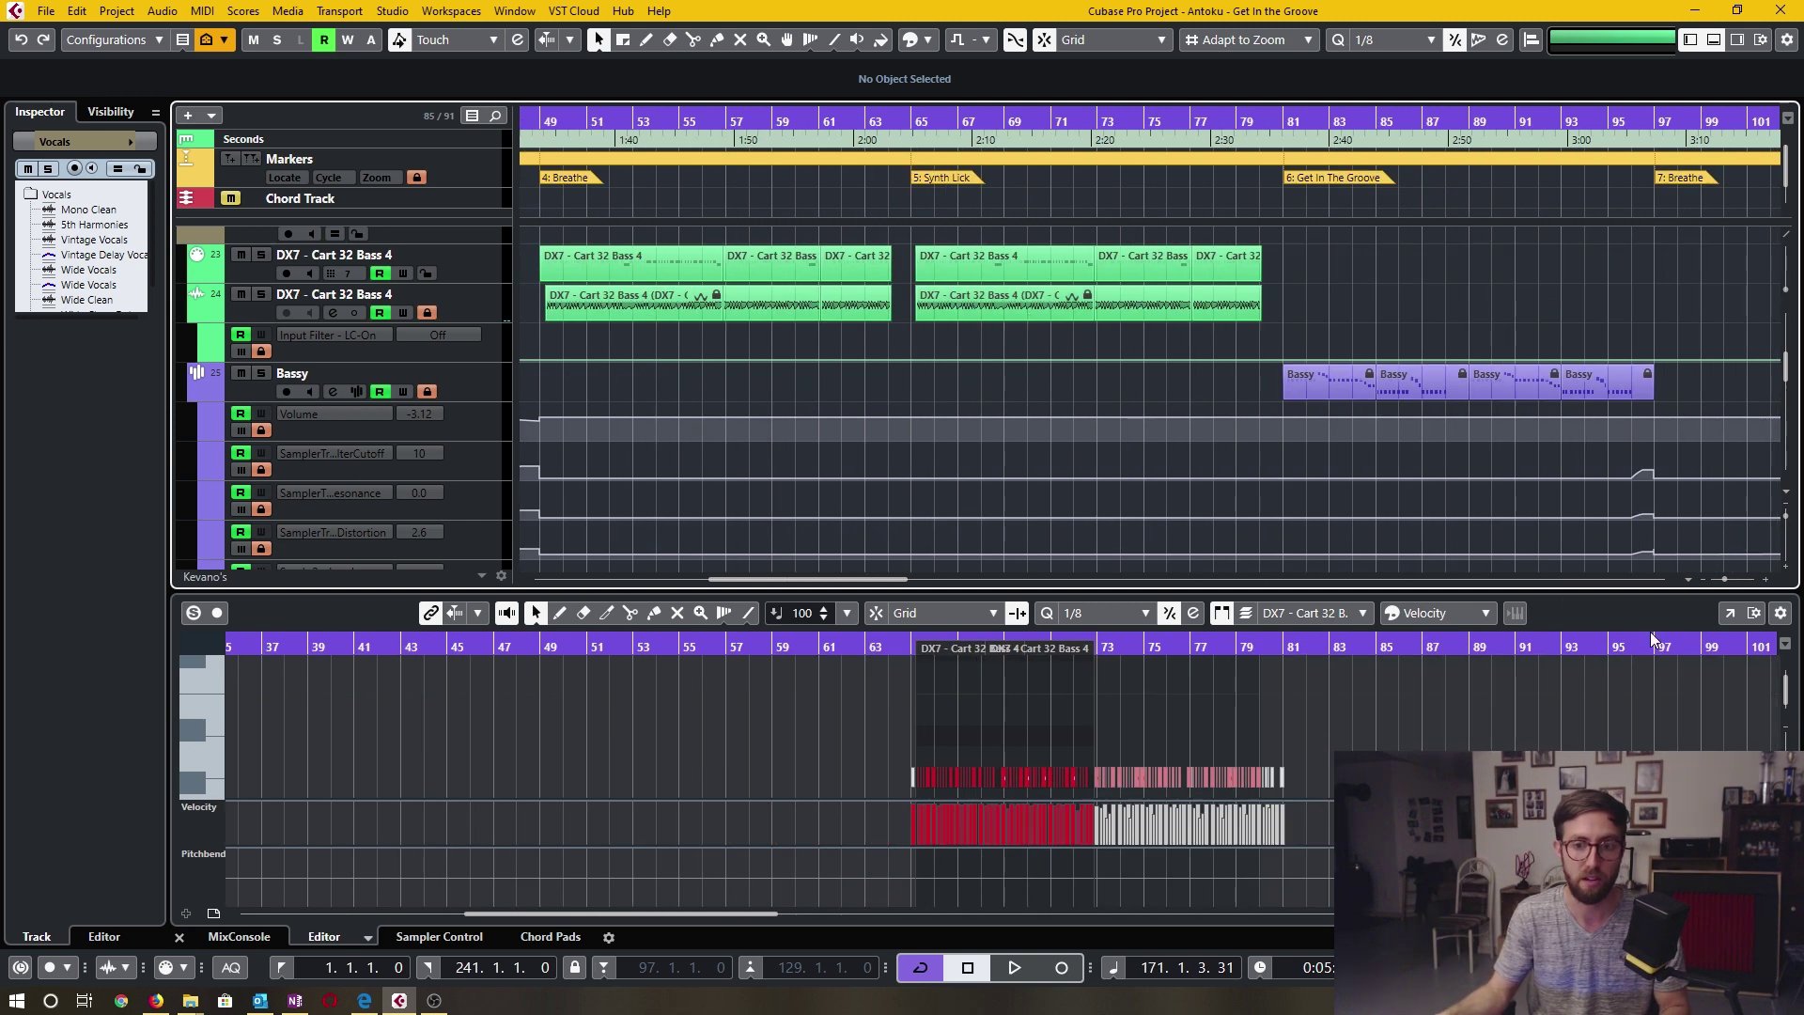
# - Open the bass part's key editor in a separate window and close it again
pyautogui.click(1733, 616)
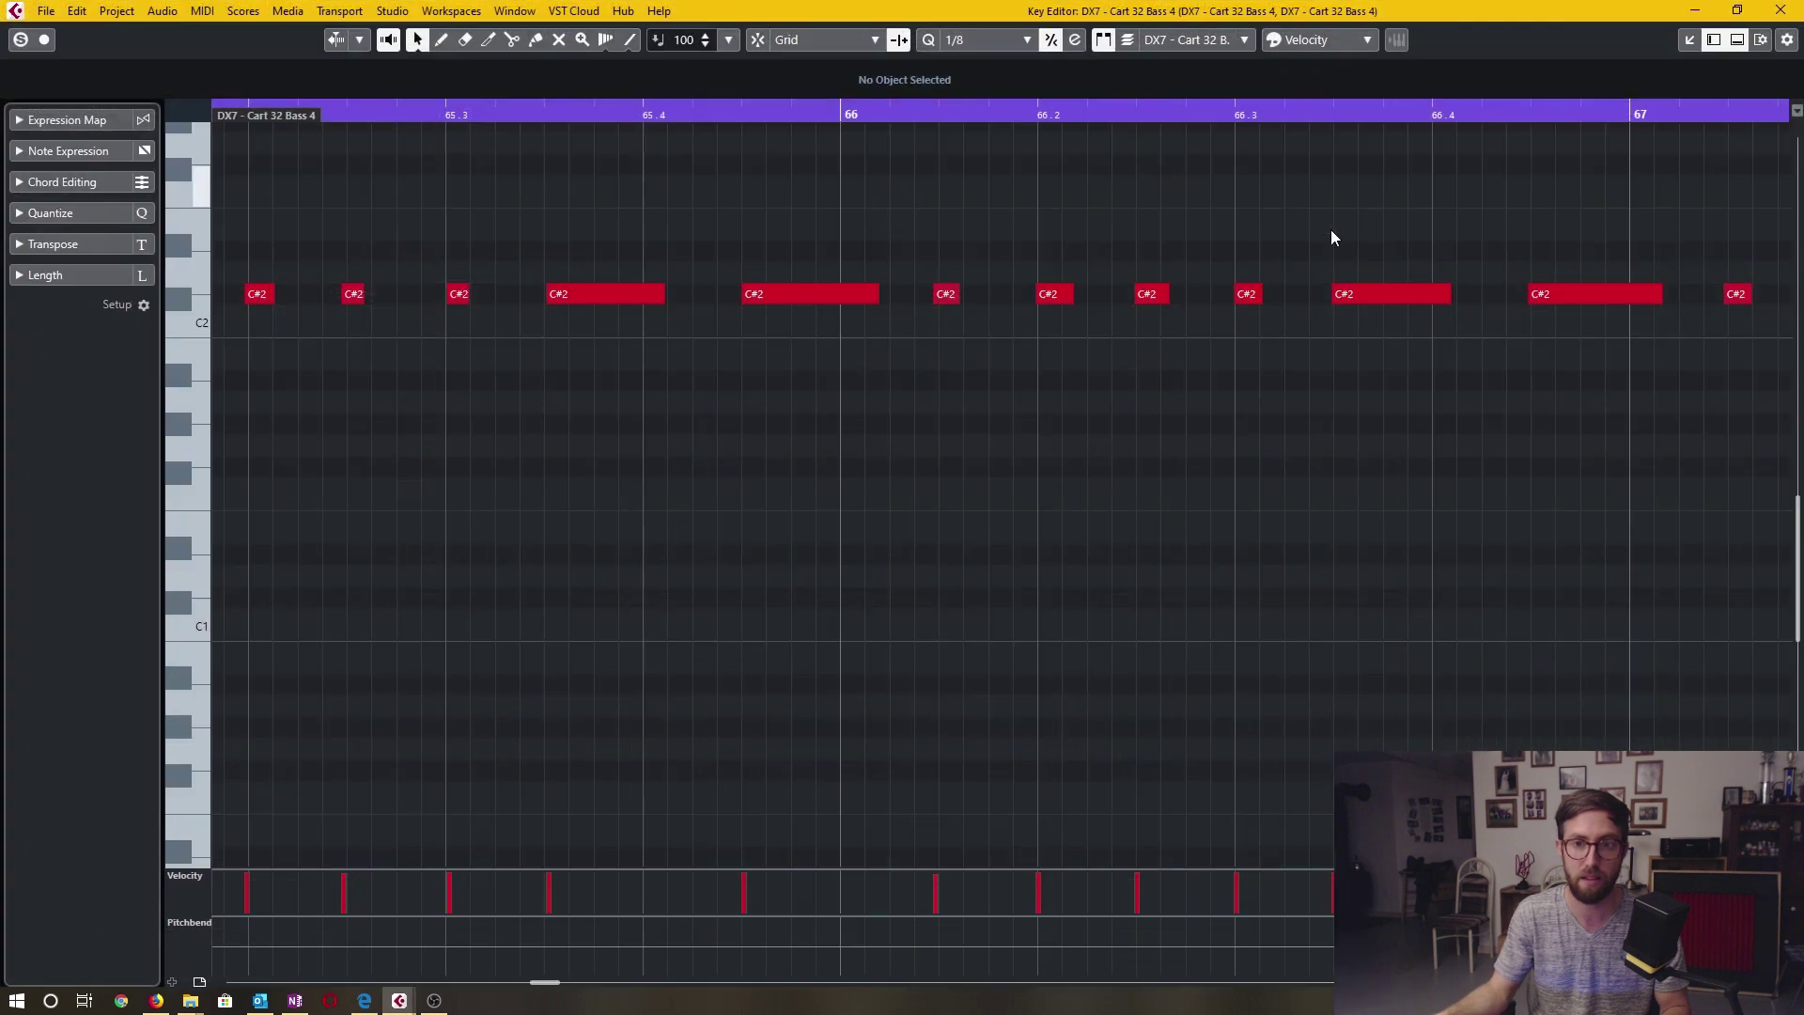
pyautogui.click(1781, 10)
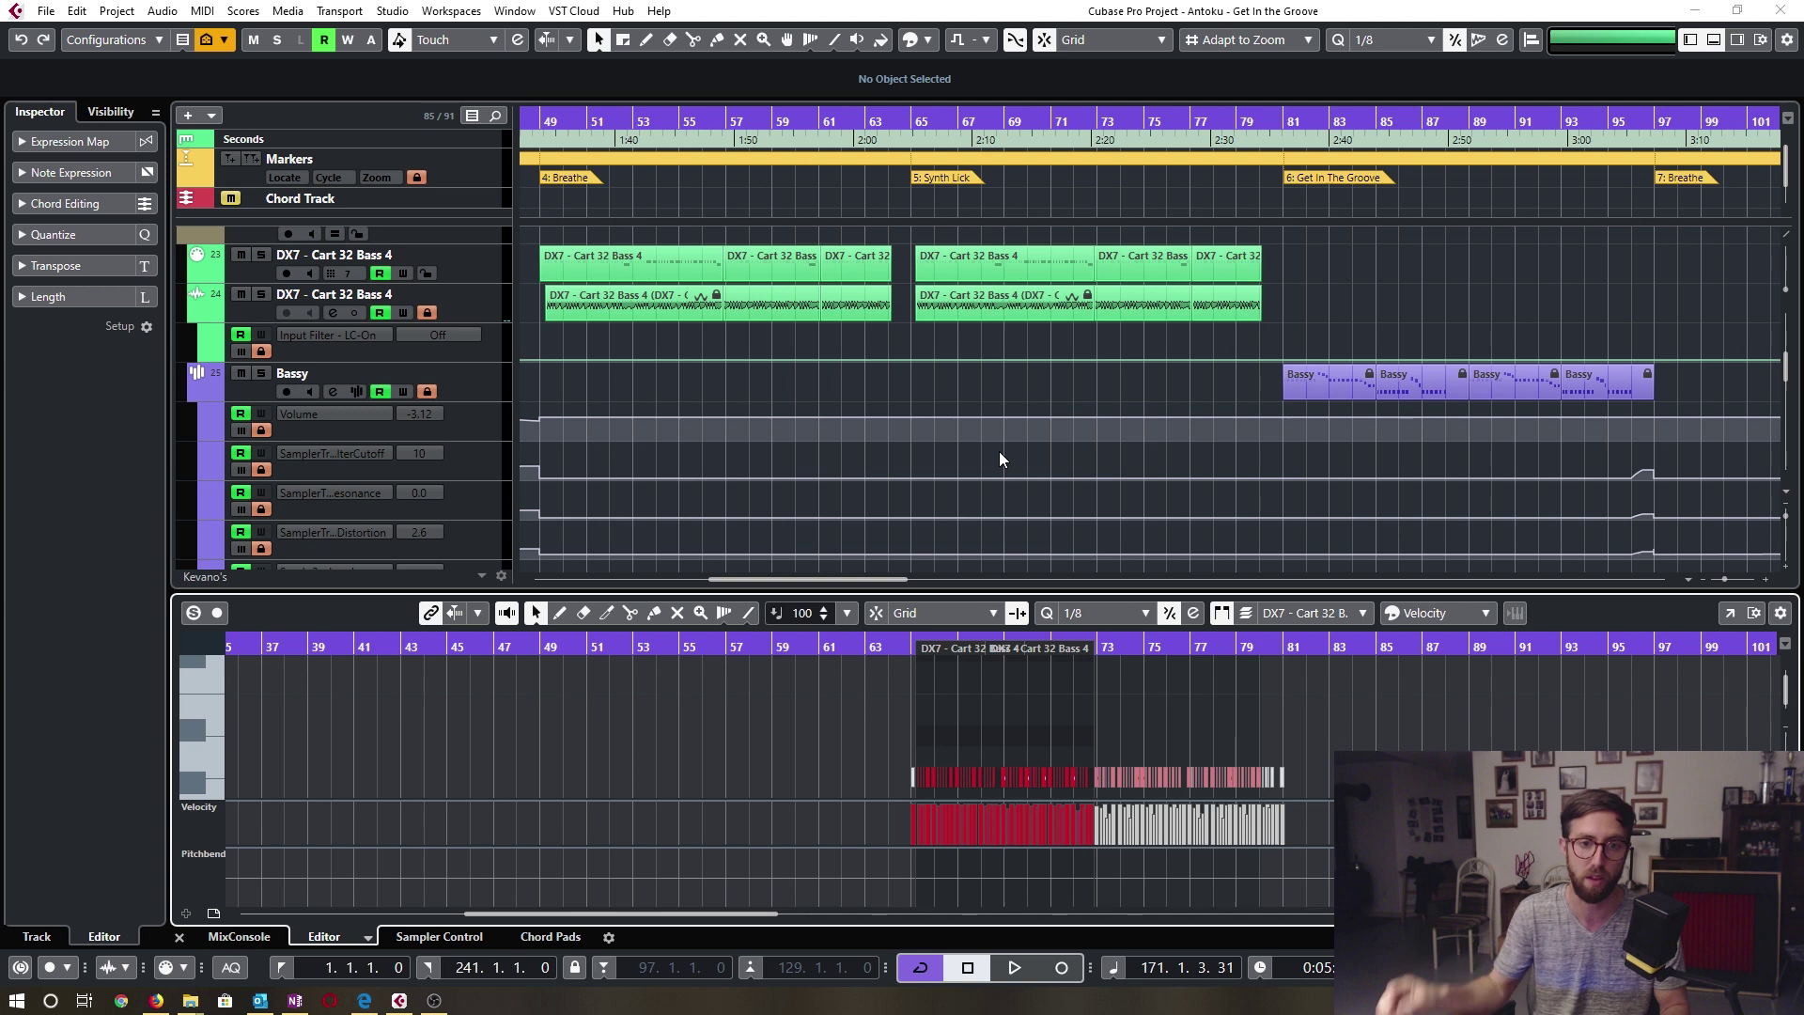
# - Enlarge the project's track heights with the Zoom 4 Tracks preset
pyautogui.click(1786, 490)
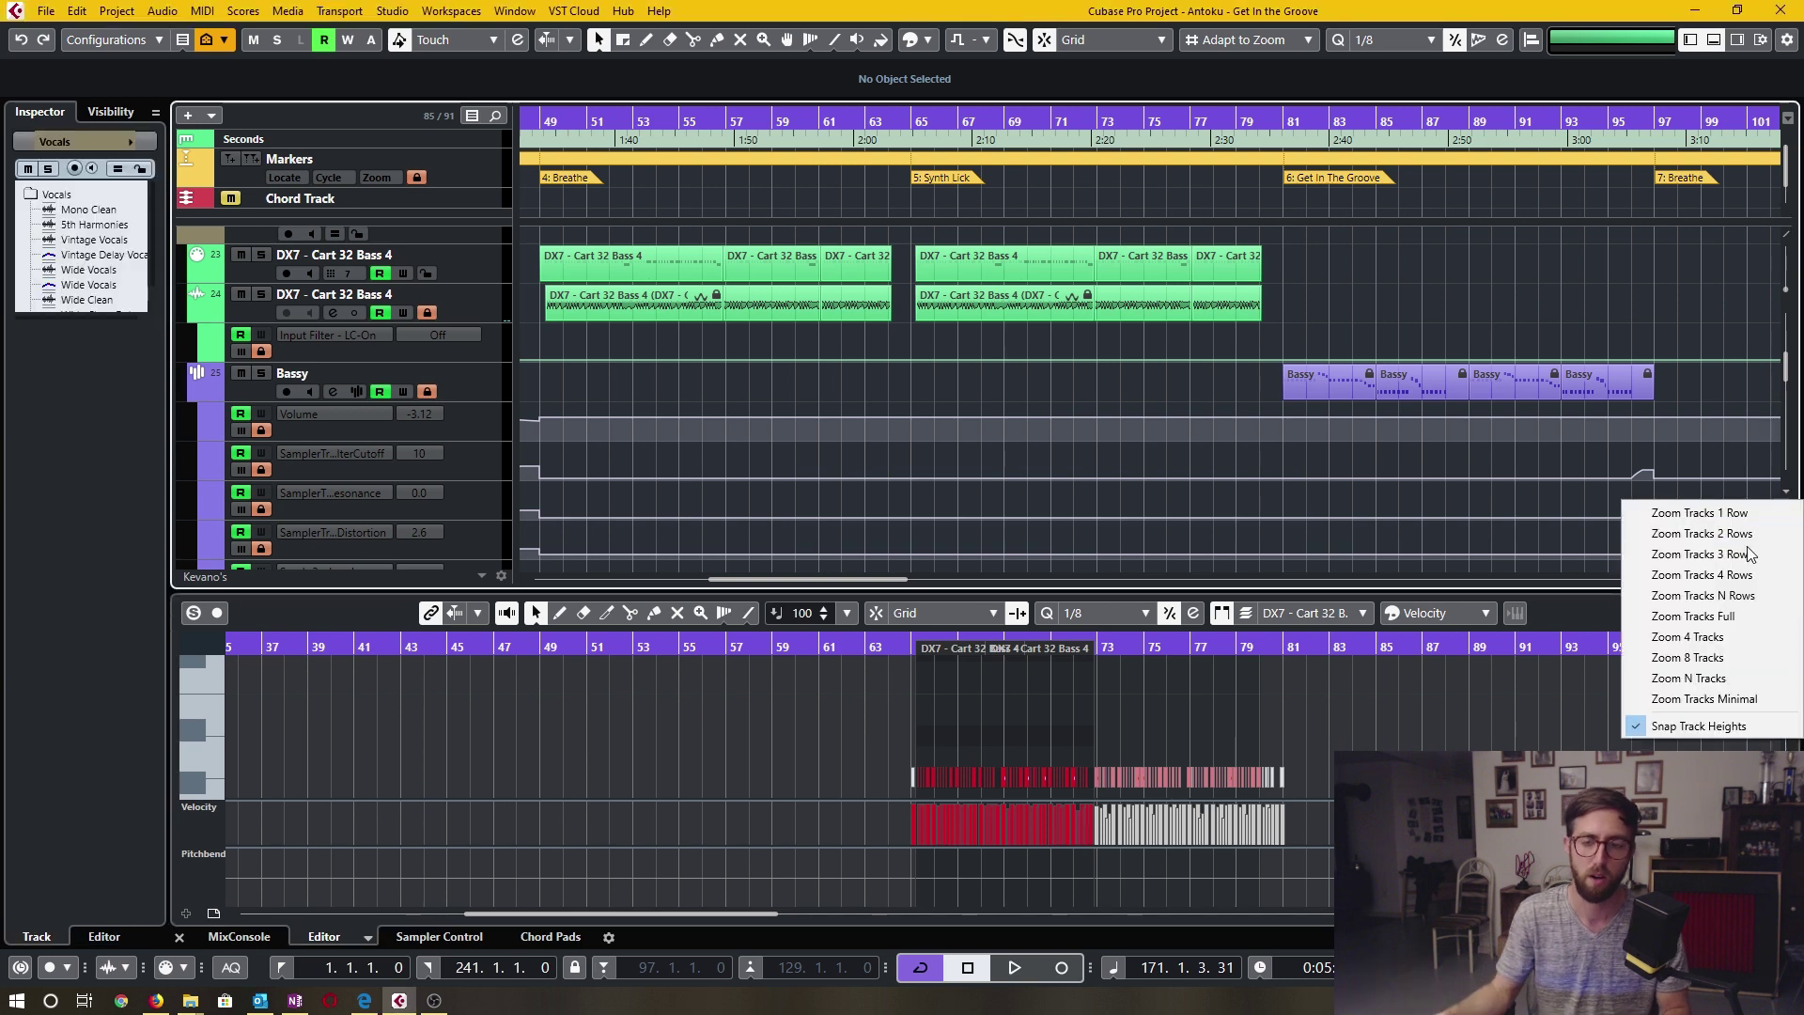
pyautogui.click(1693, 640)
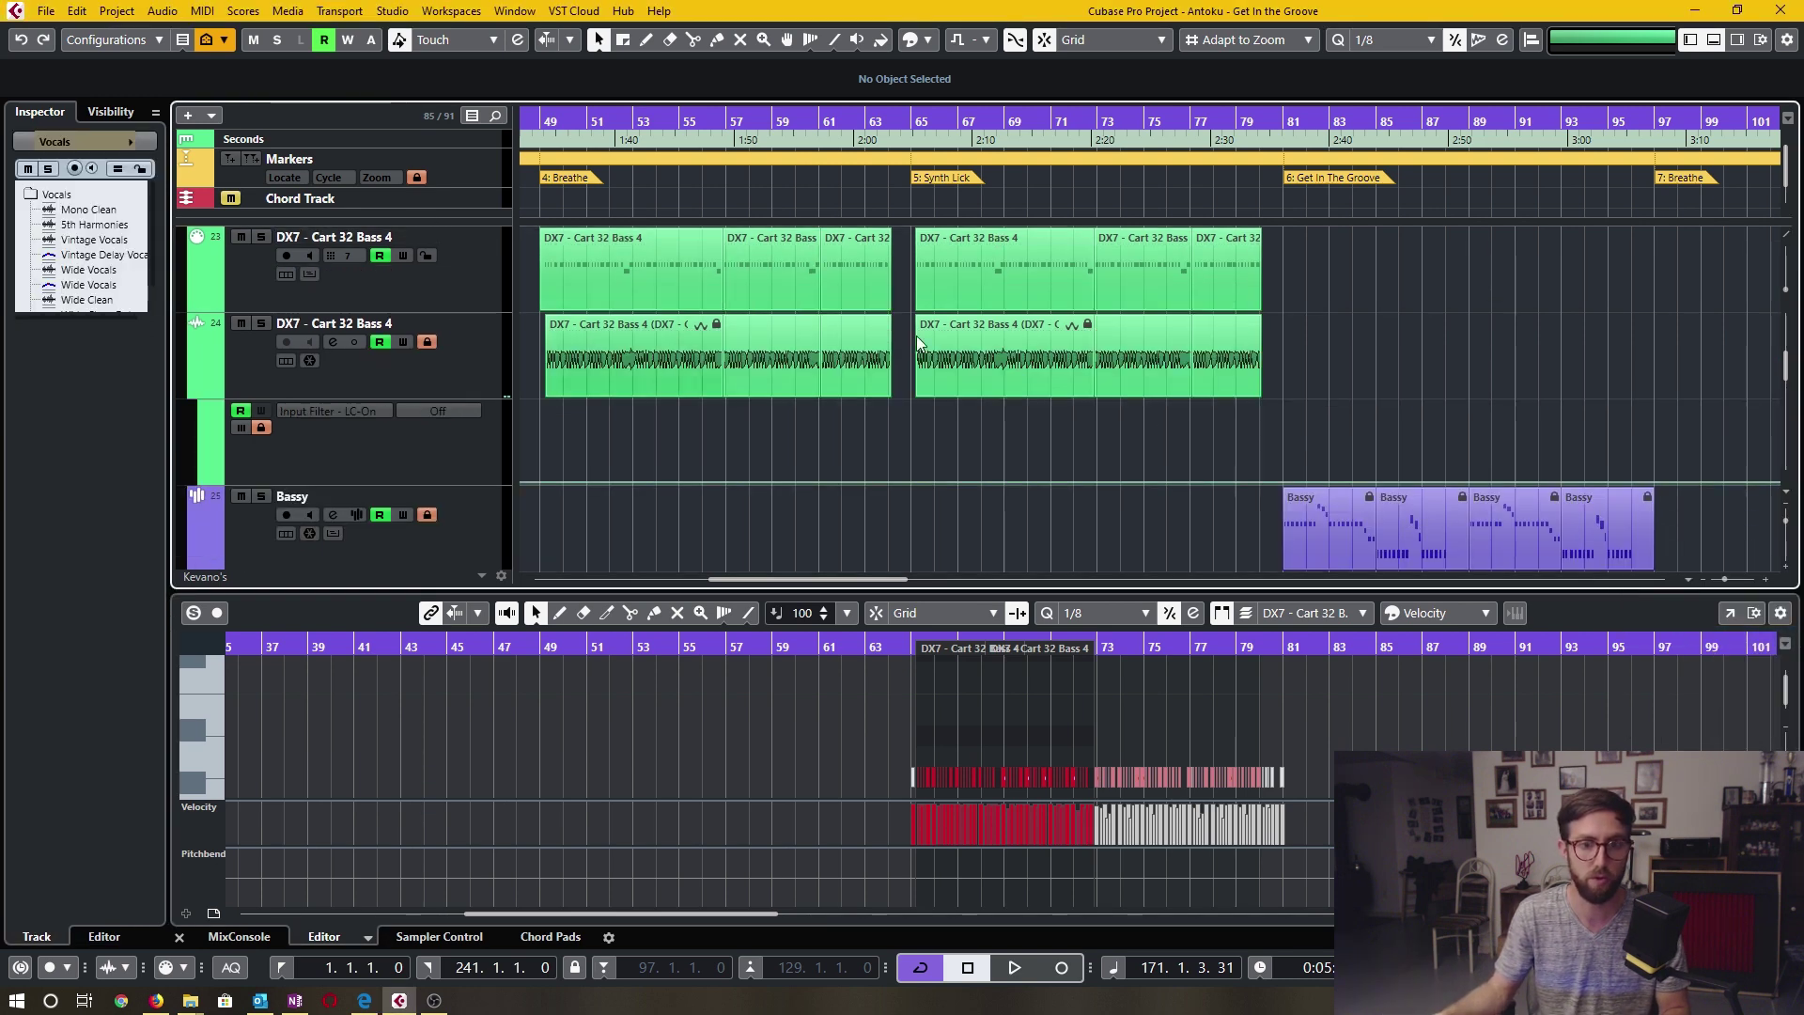
# - Hide the lower zone and apply the track-height zoom preset that fits eight tracks in the project window
pyautogui.click(1714, 40)
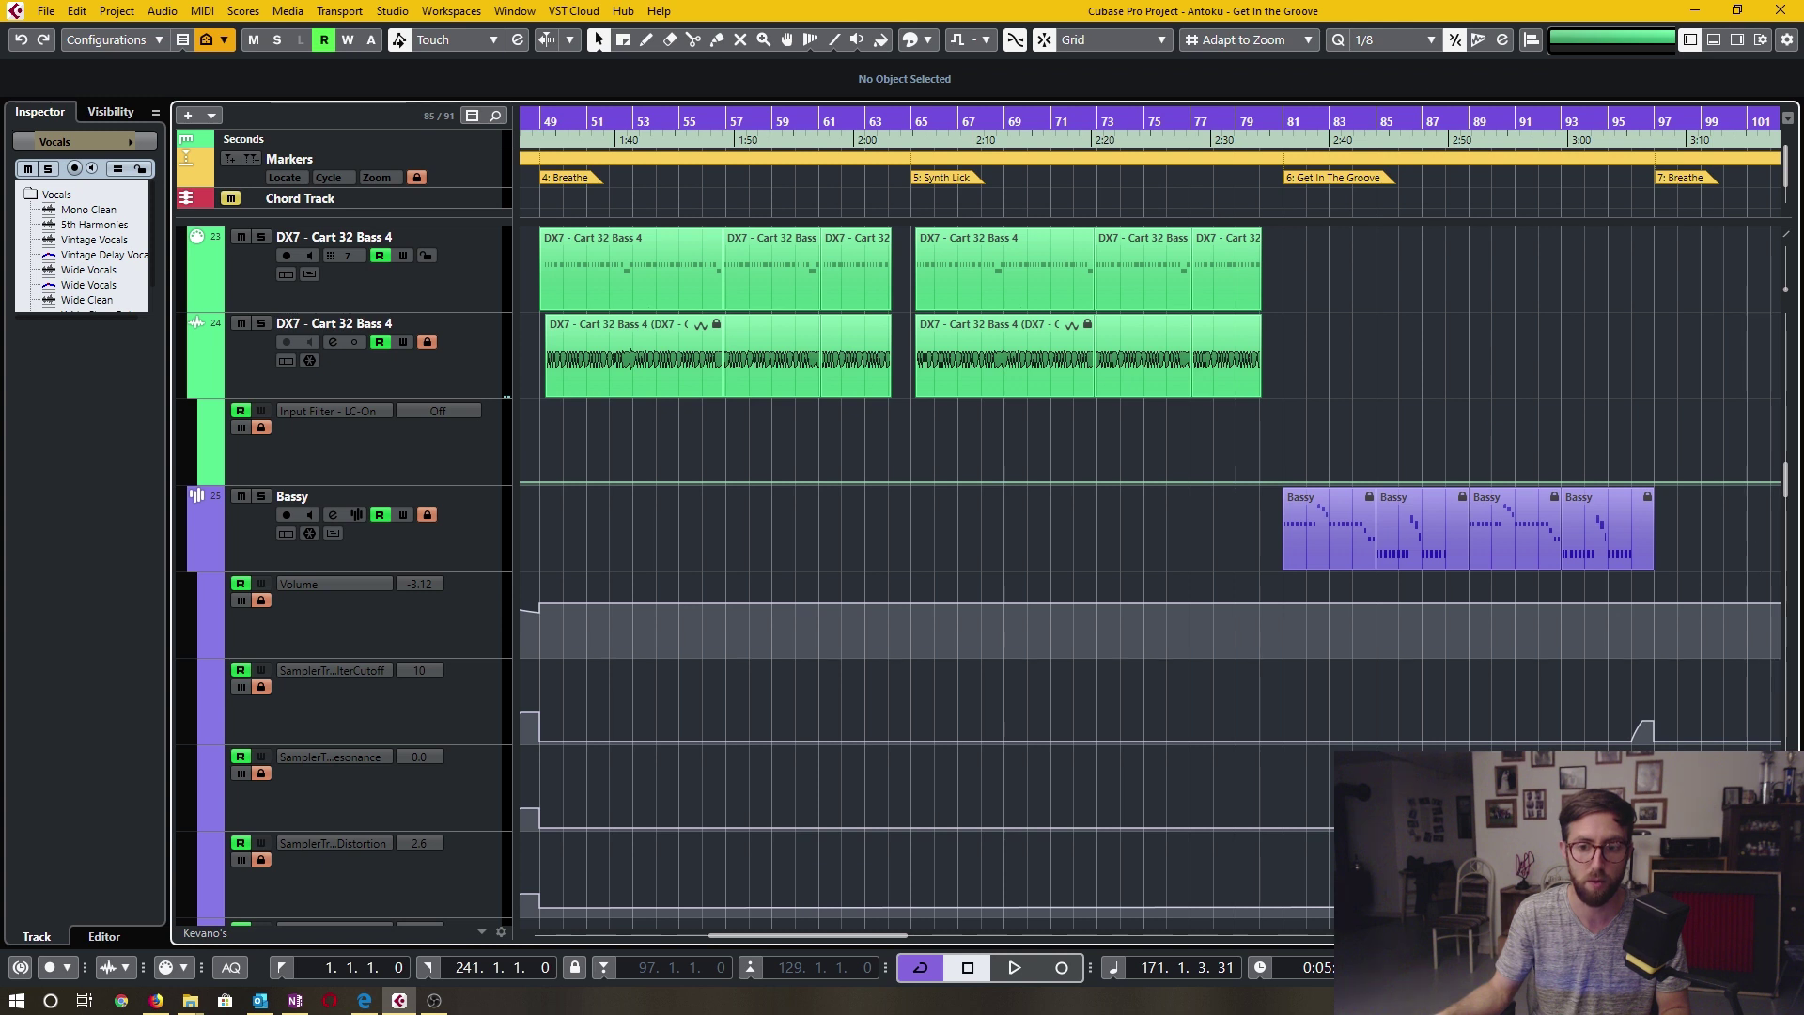
pyautogui.click(1785, 870)
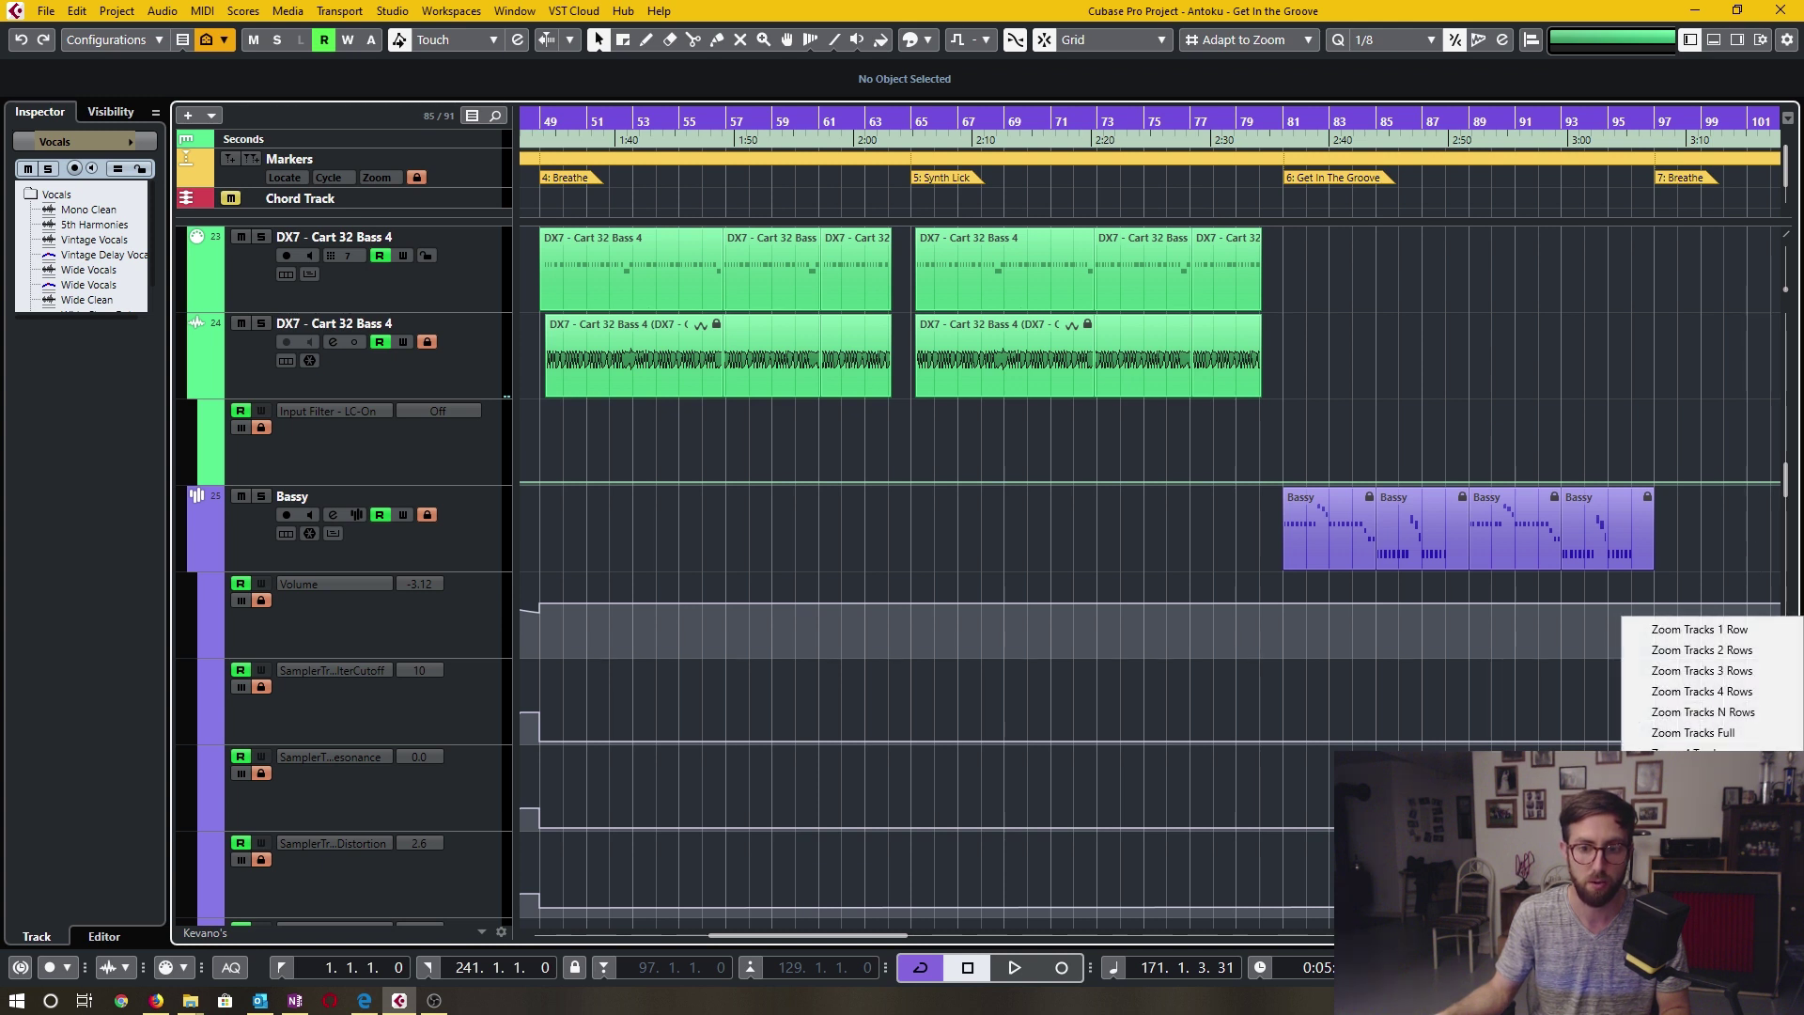
pyautogui.click(1693, 774)
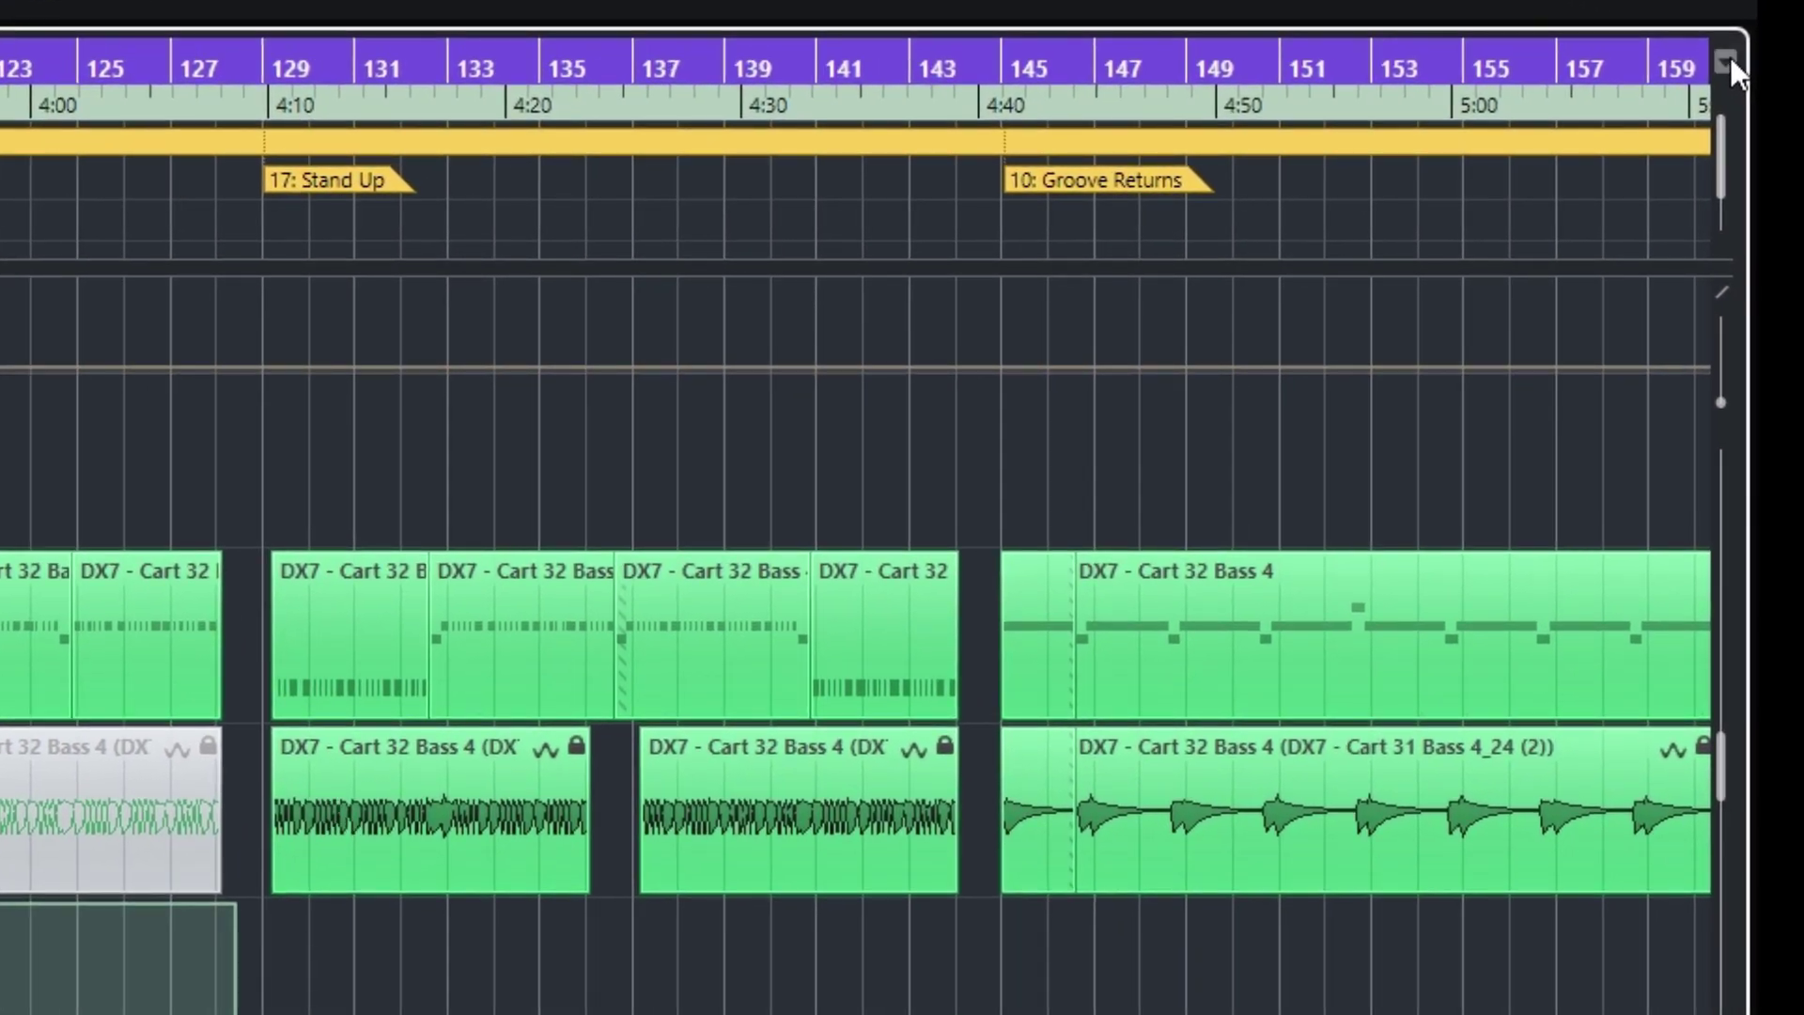
# - Zoom the project window to the current locators
pyautogui.click(1727, 61)
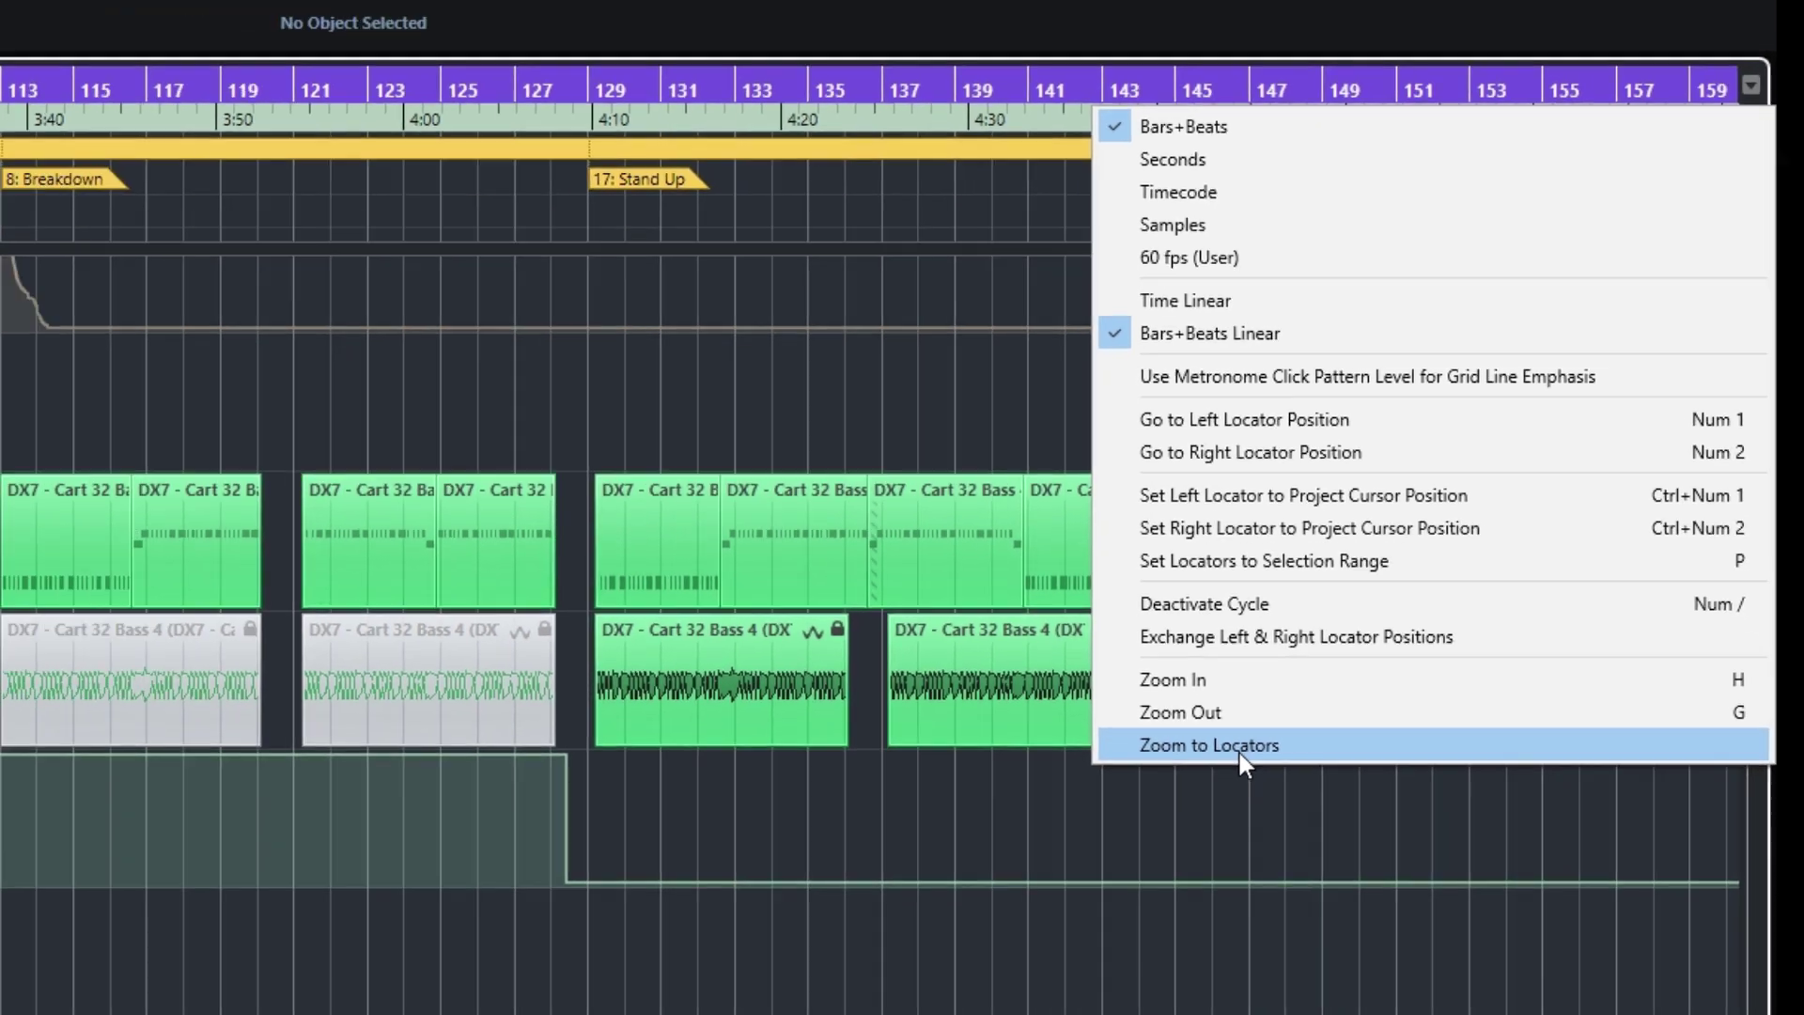
pyautogui.click(1081, 893)
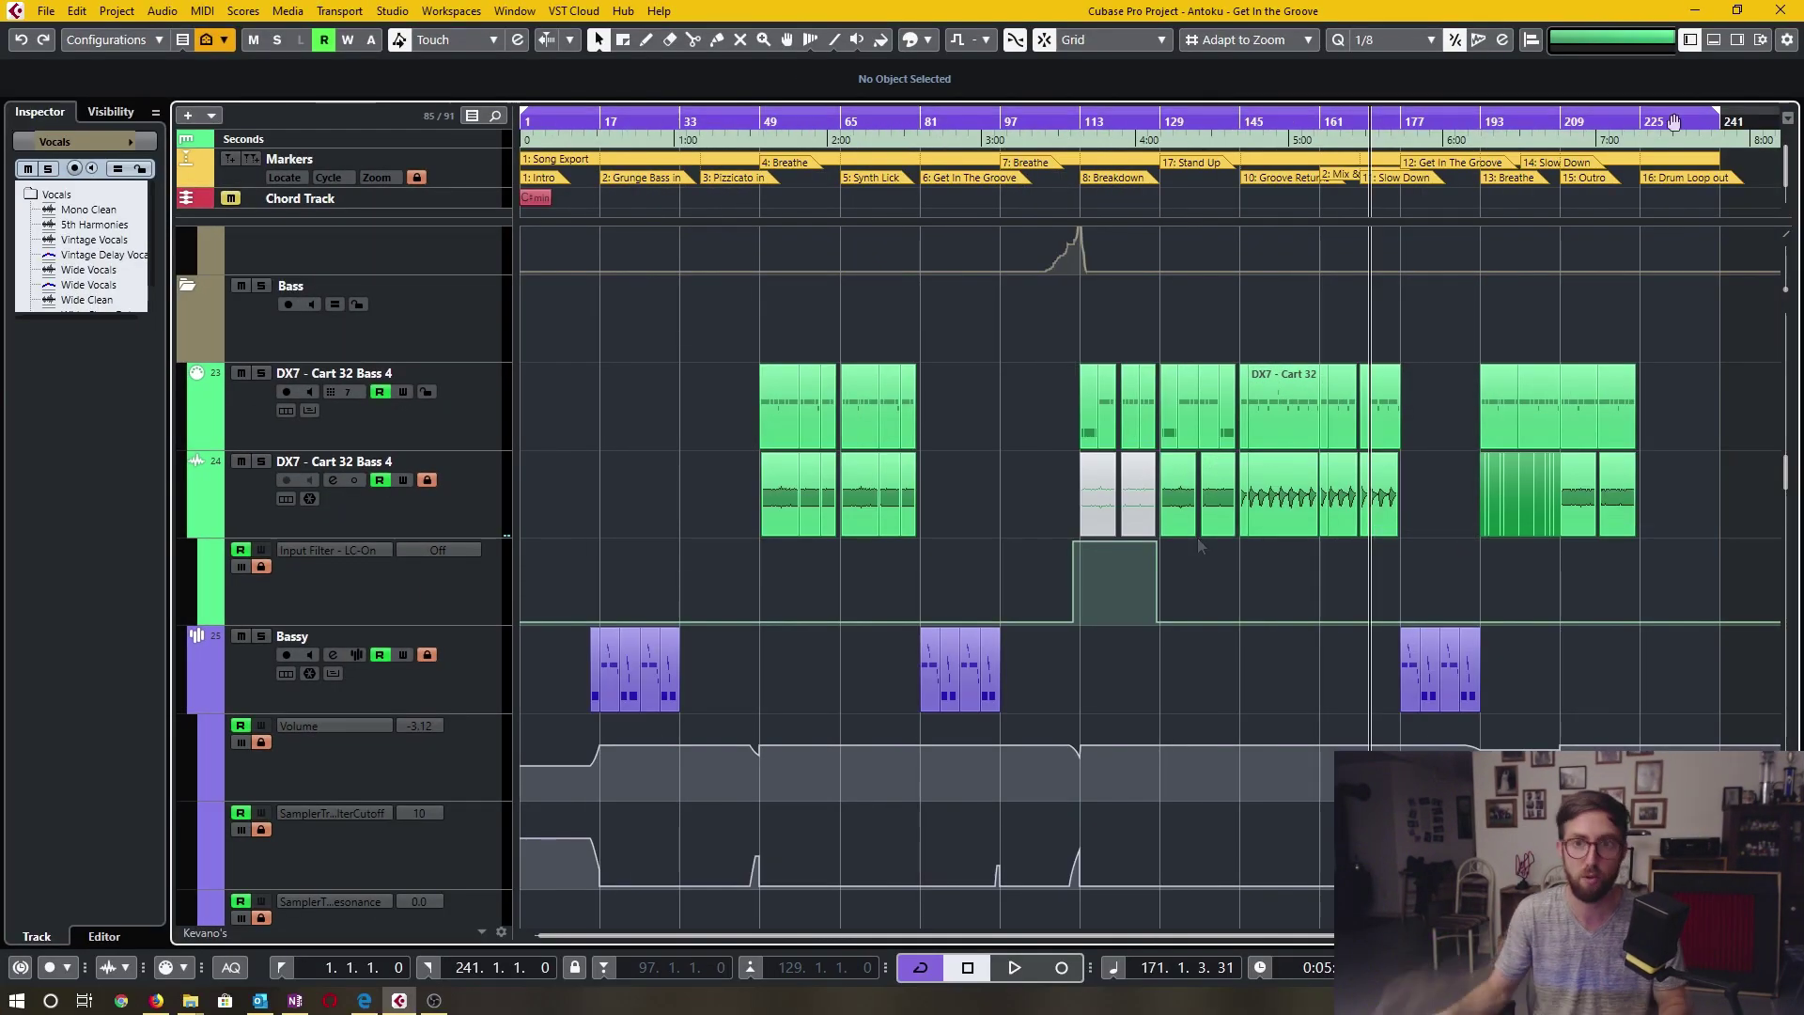
# - Set the left and right locators to bars 98 and 189 and zoom the arrangement to them
pyautogui.keyDown('alt'); pyautogui.click(1461, 120); pyautogui.keyUp('alt')
pyautogui.keyDown('ctrl'); pyautogui.click(1004, 122); pyautogui.keyUp('ctrl')
pyautogui.scroll(4, 1138, 333)
pyautogui.scroll(3, 1139, 332)
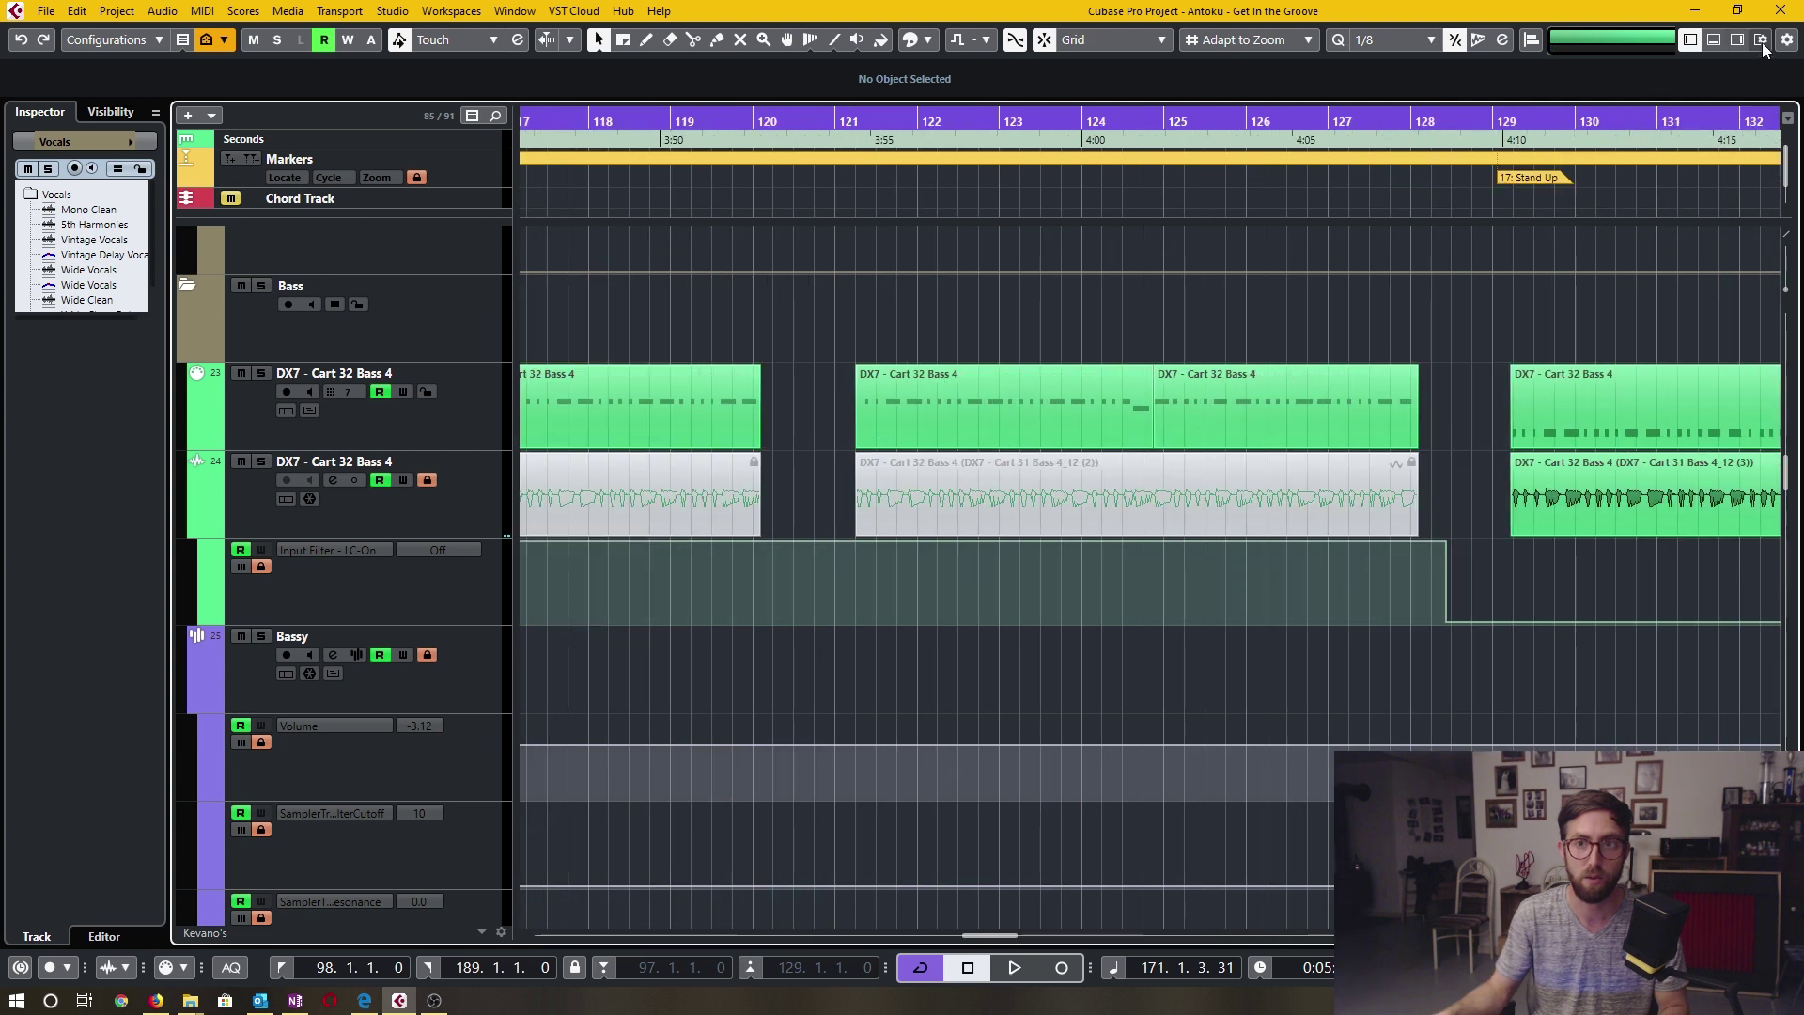
pyautogui.click(1788, 118)
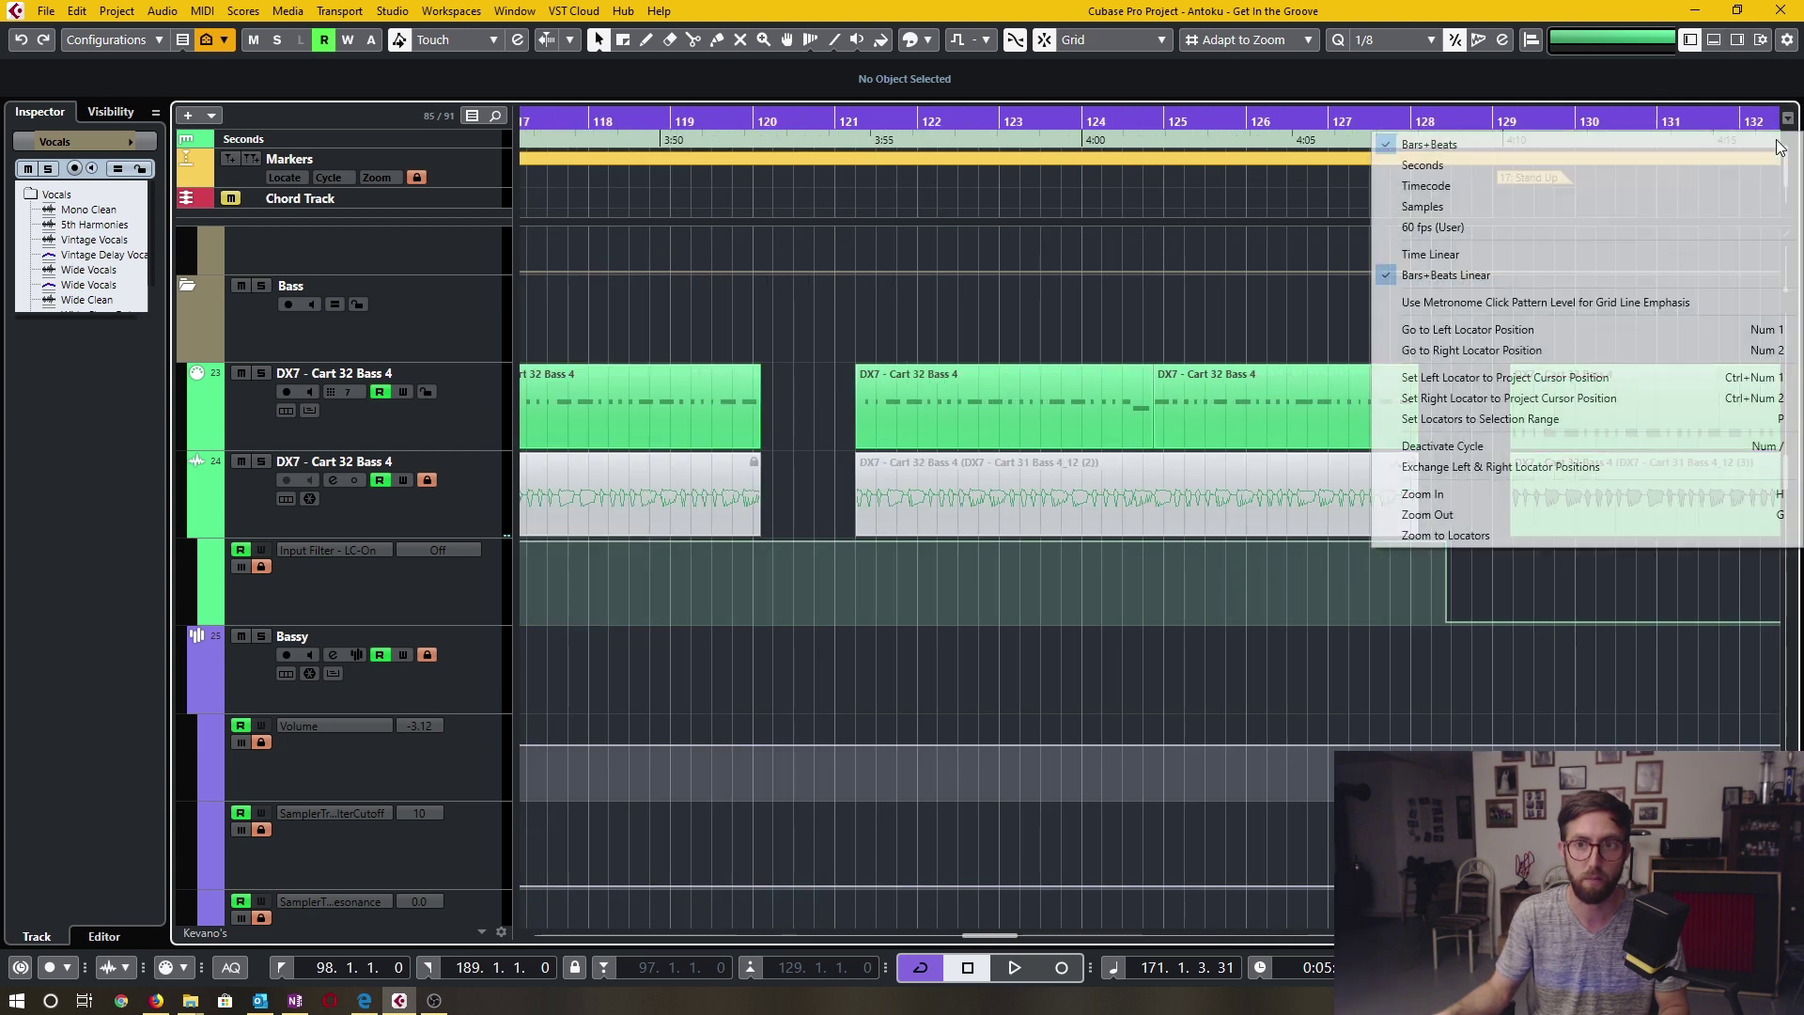
pyautogui.click(1462, 536)
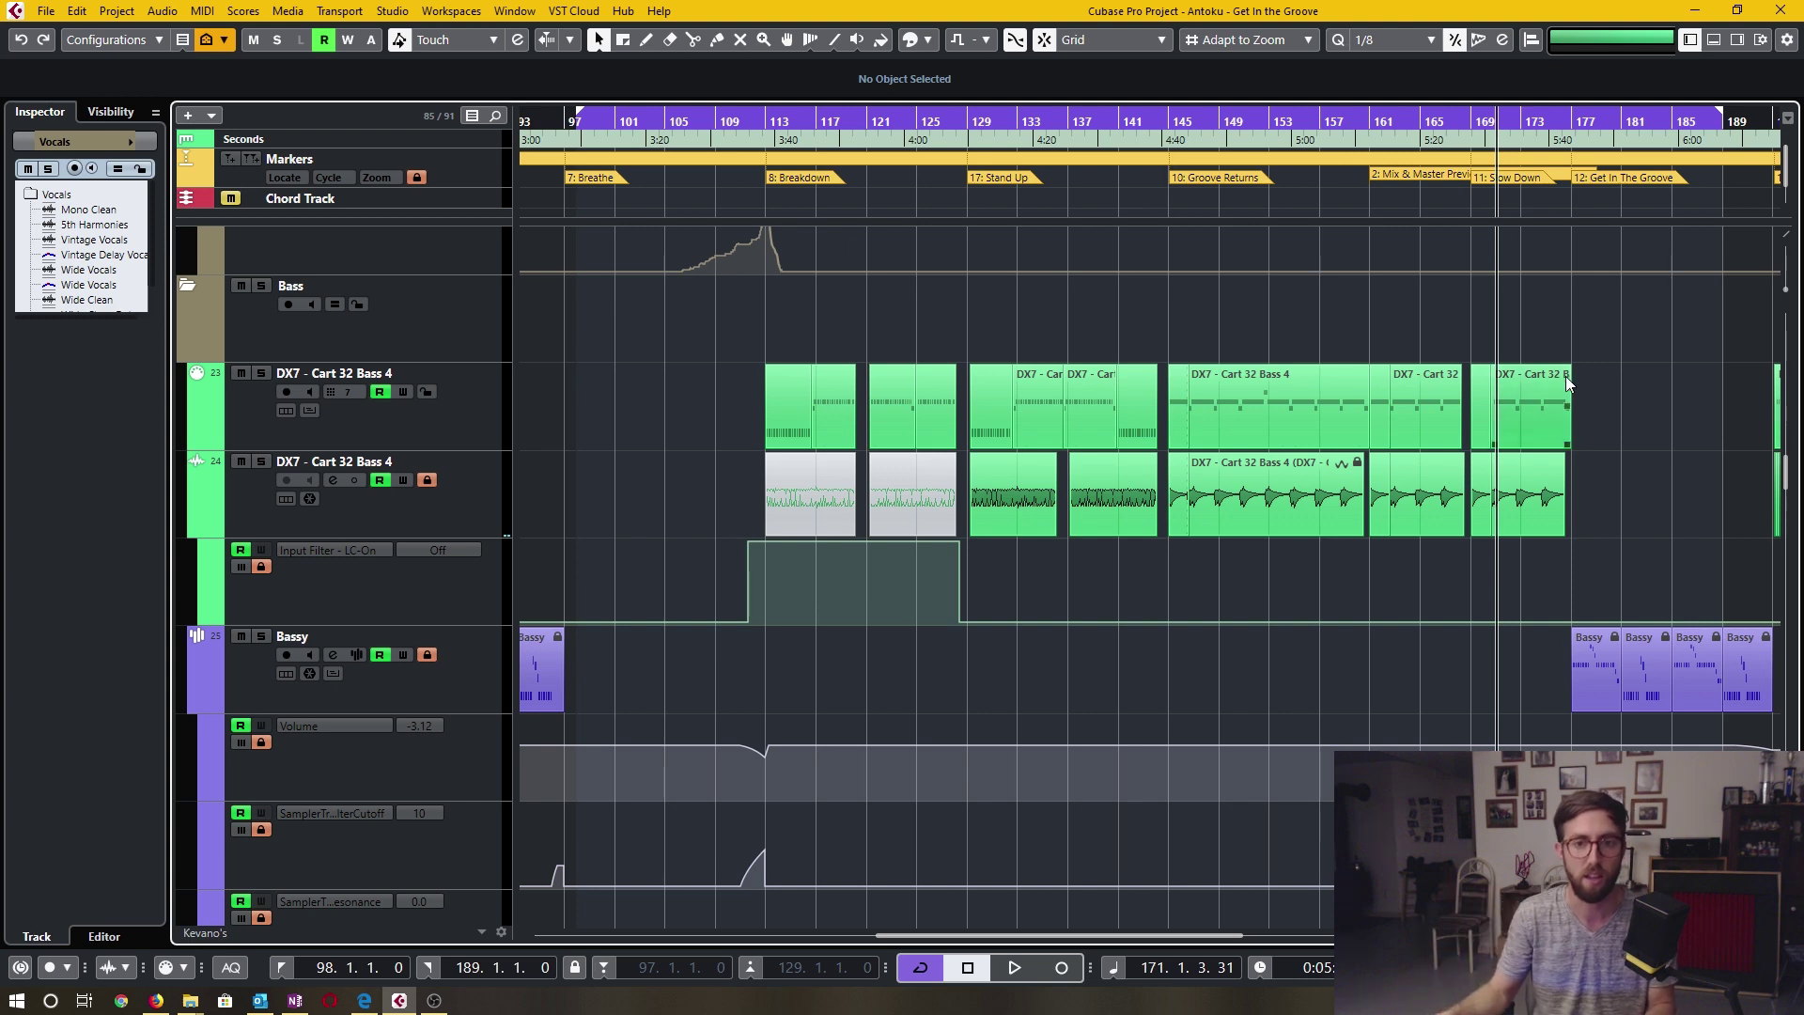
# - Look at the song's Outro section and return to the cycle range with Zoom to Locators
pyautogui.hscroll(10, 1063, 385)
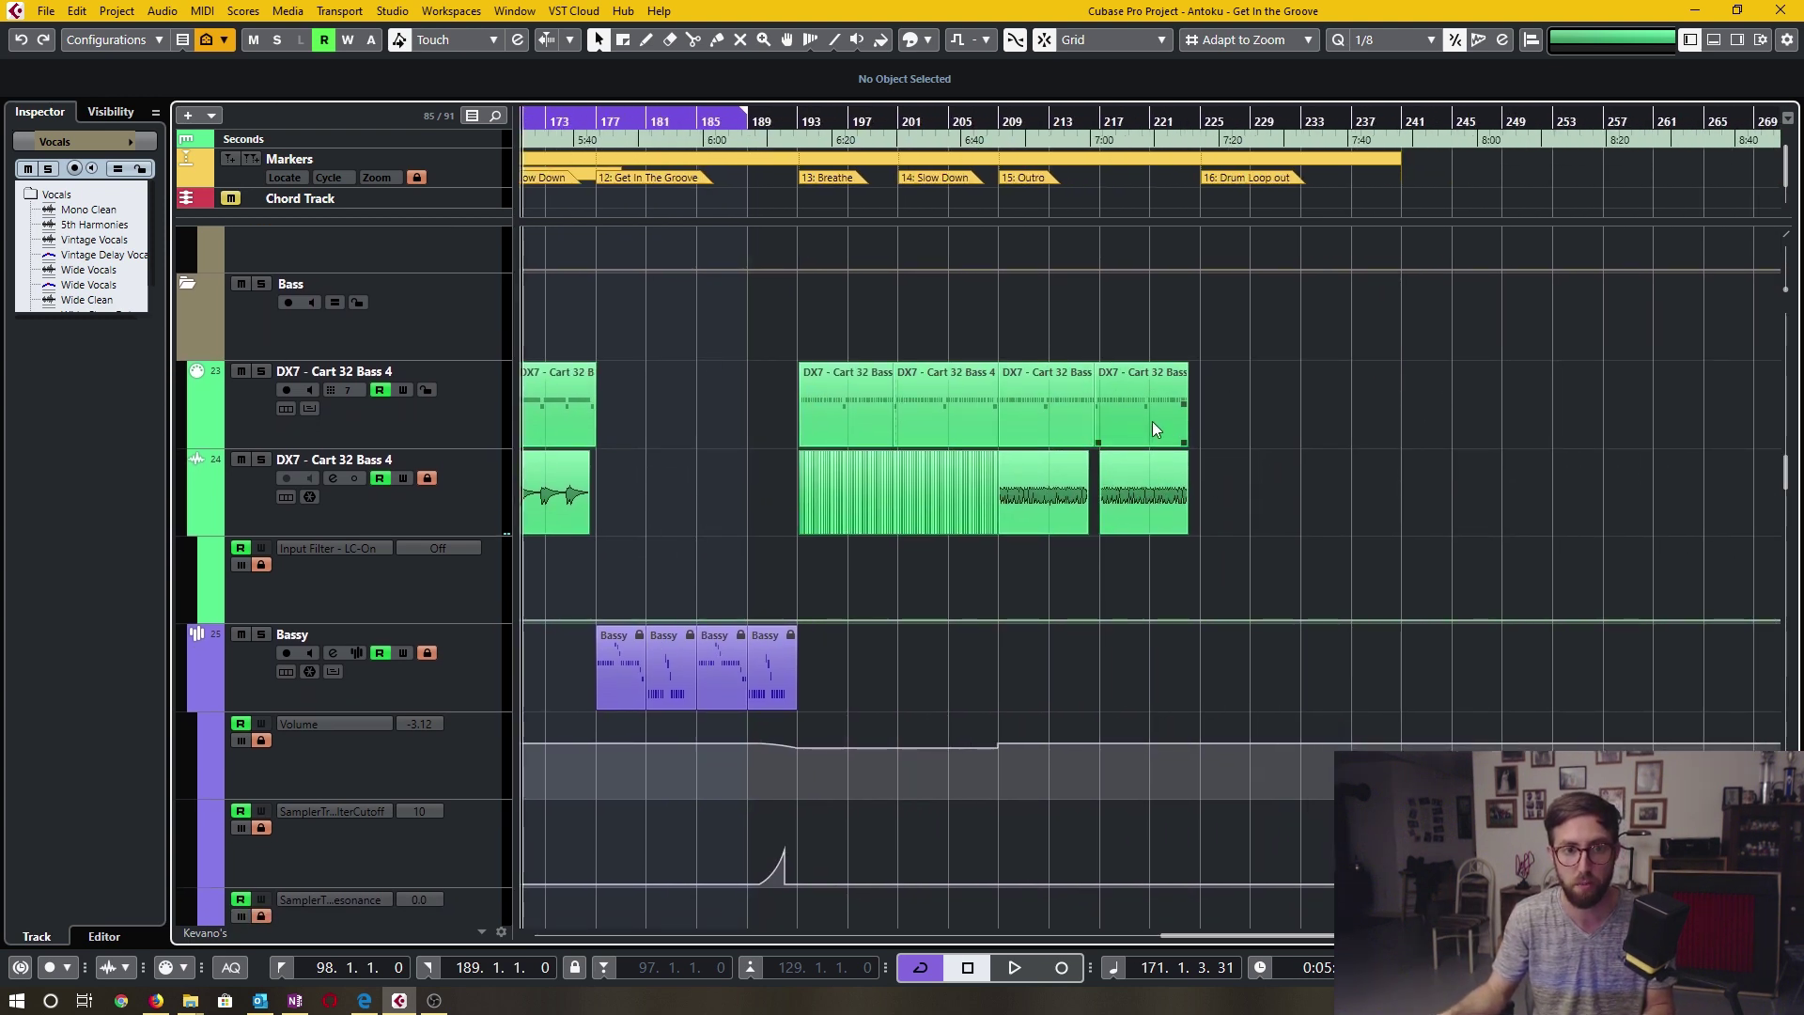
pyautogui.rightClick(1793, 117)
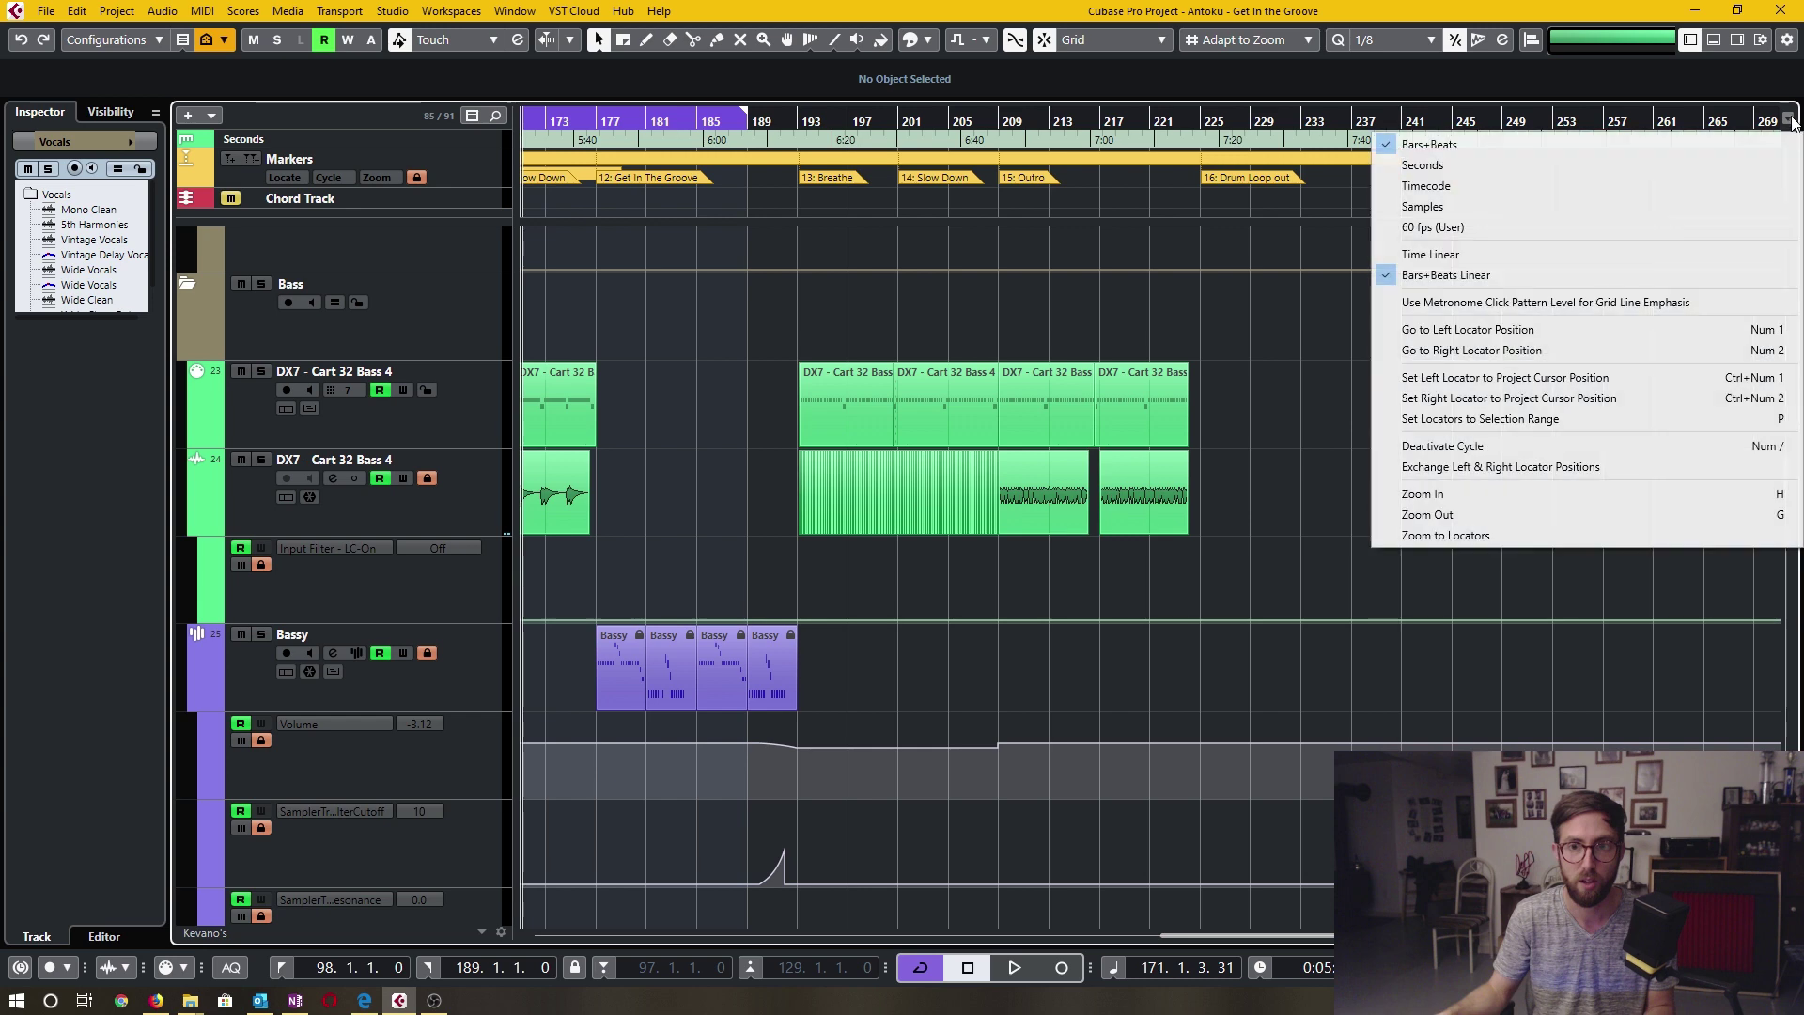
pyautogui.click(1485, 532)
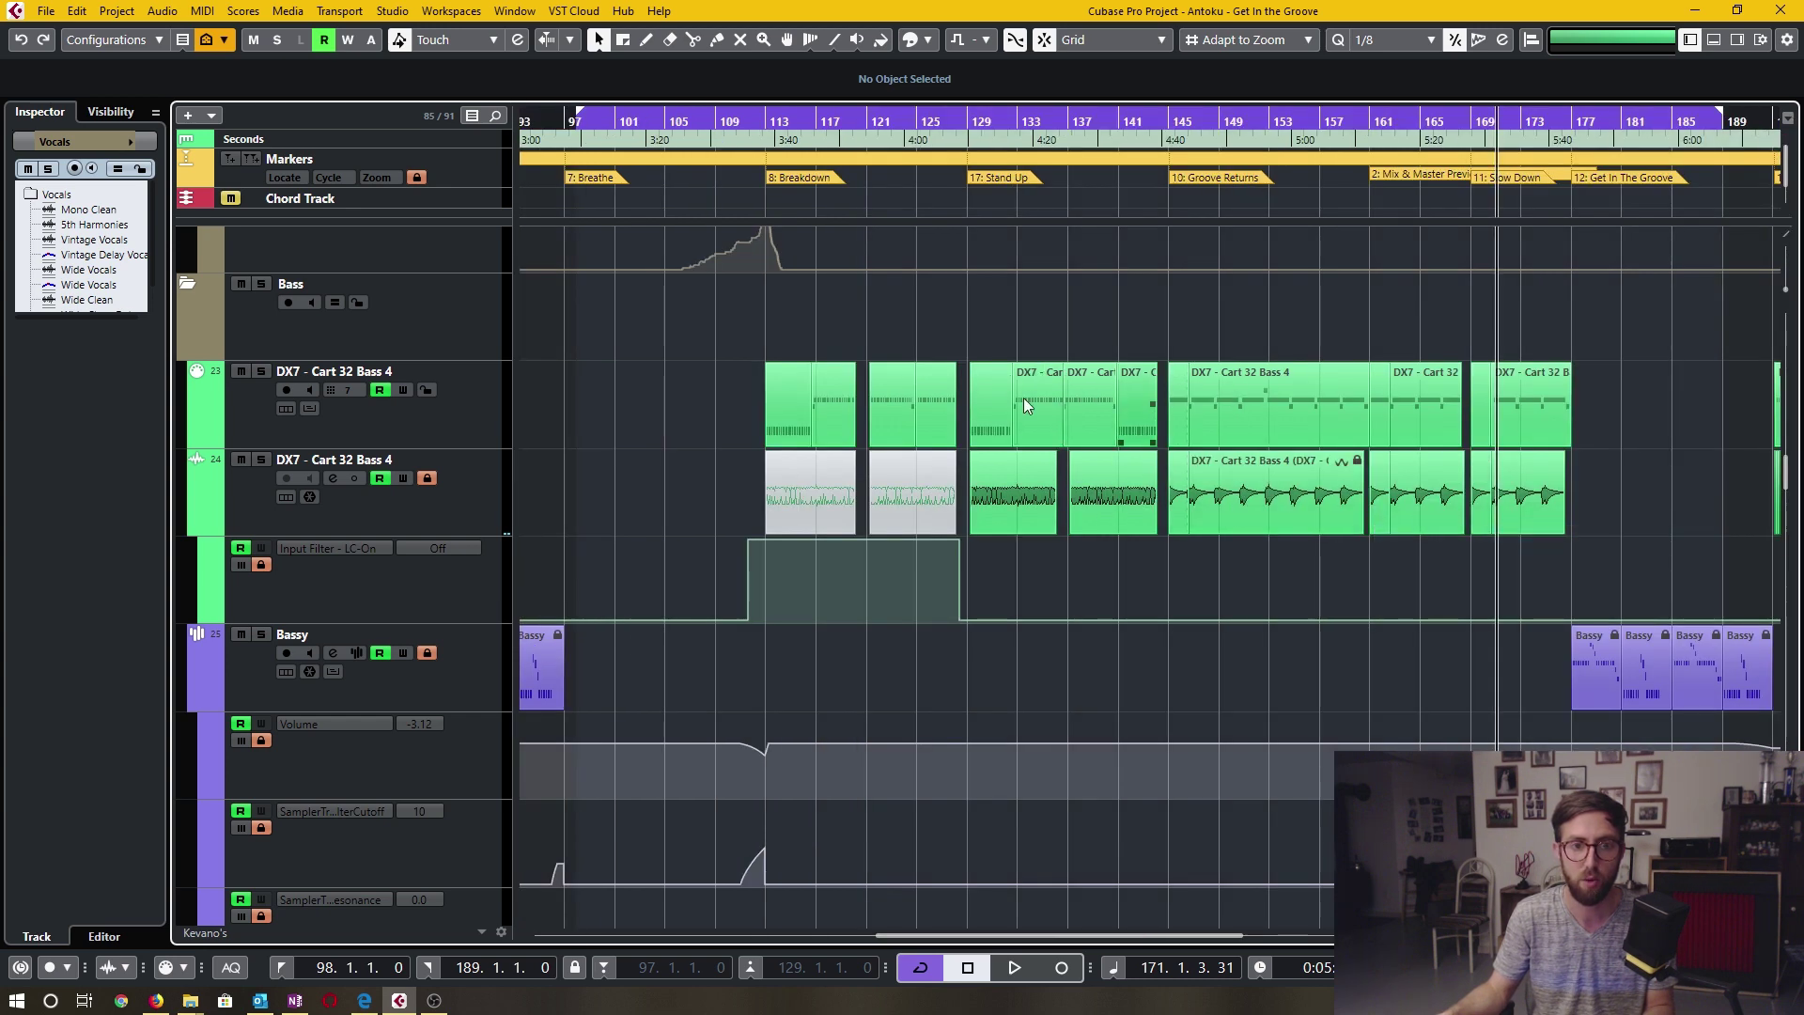
# - Apply the custom track-height zoom preset with the number of tracks set to 12
pyautogui.click(1788, 853)
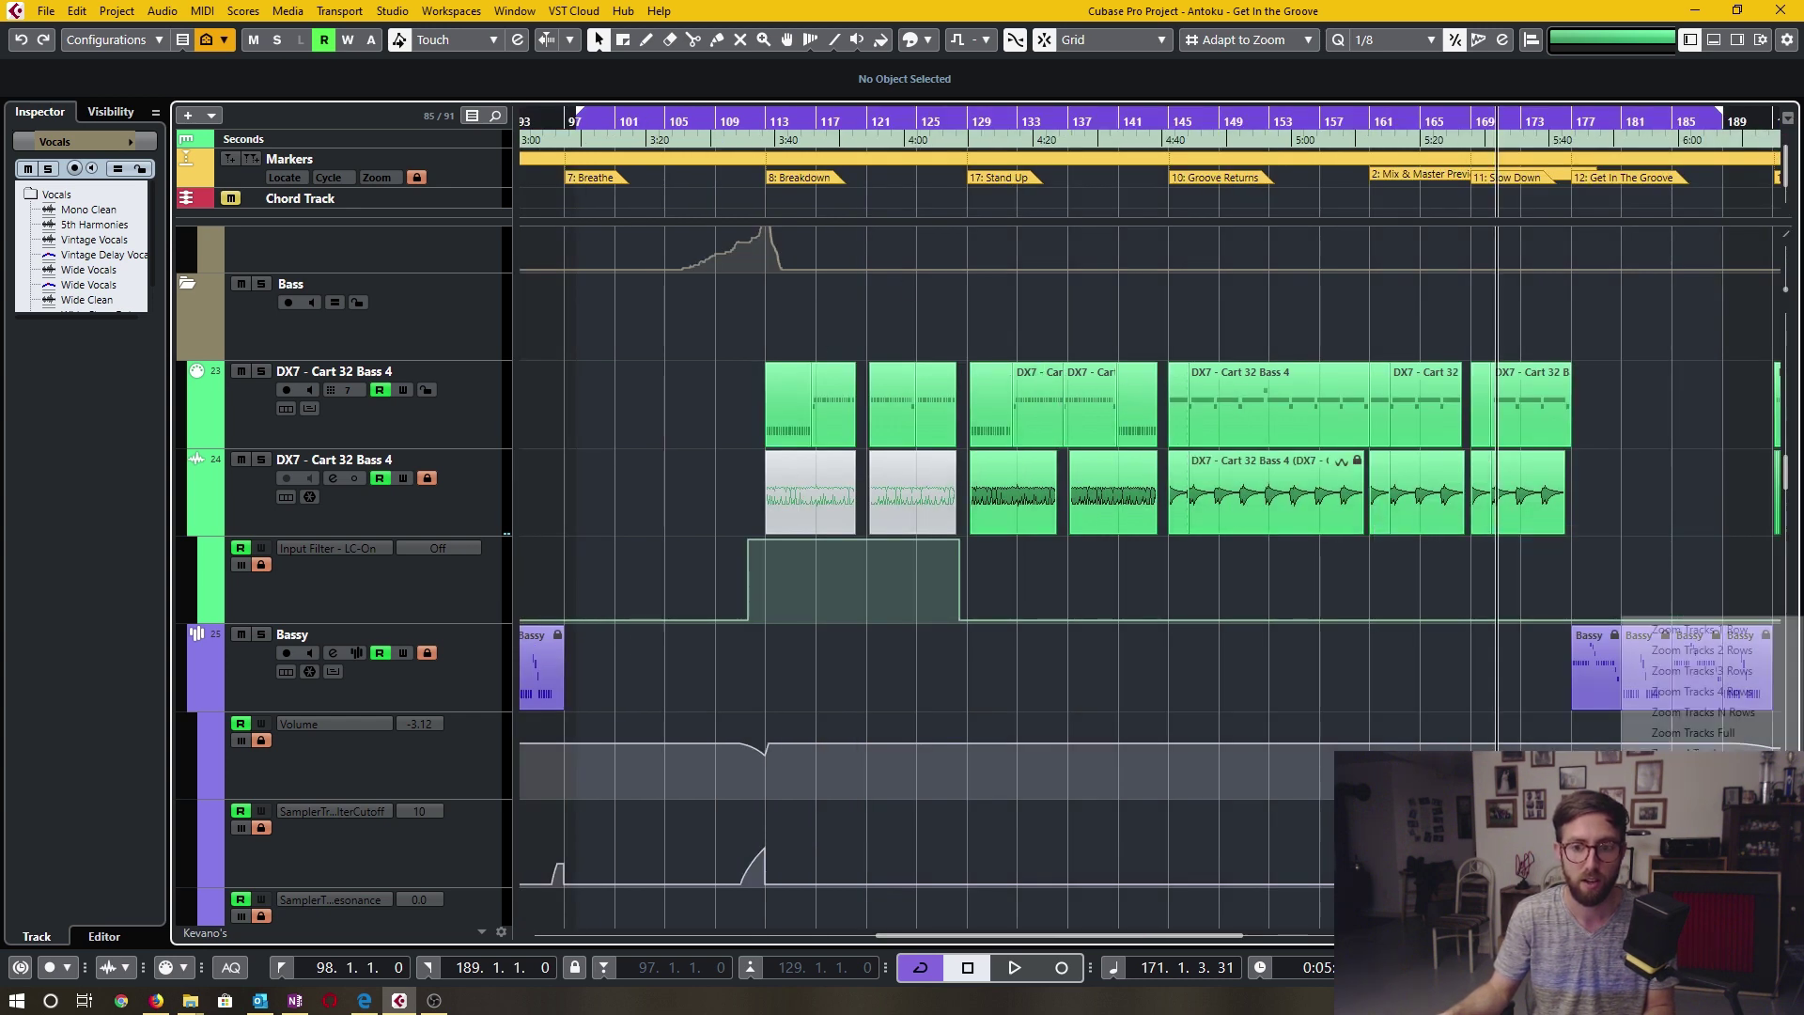
pyautogui.click(1691, 794)
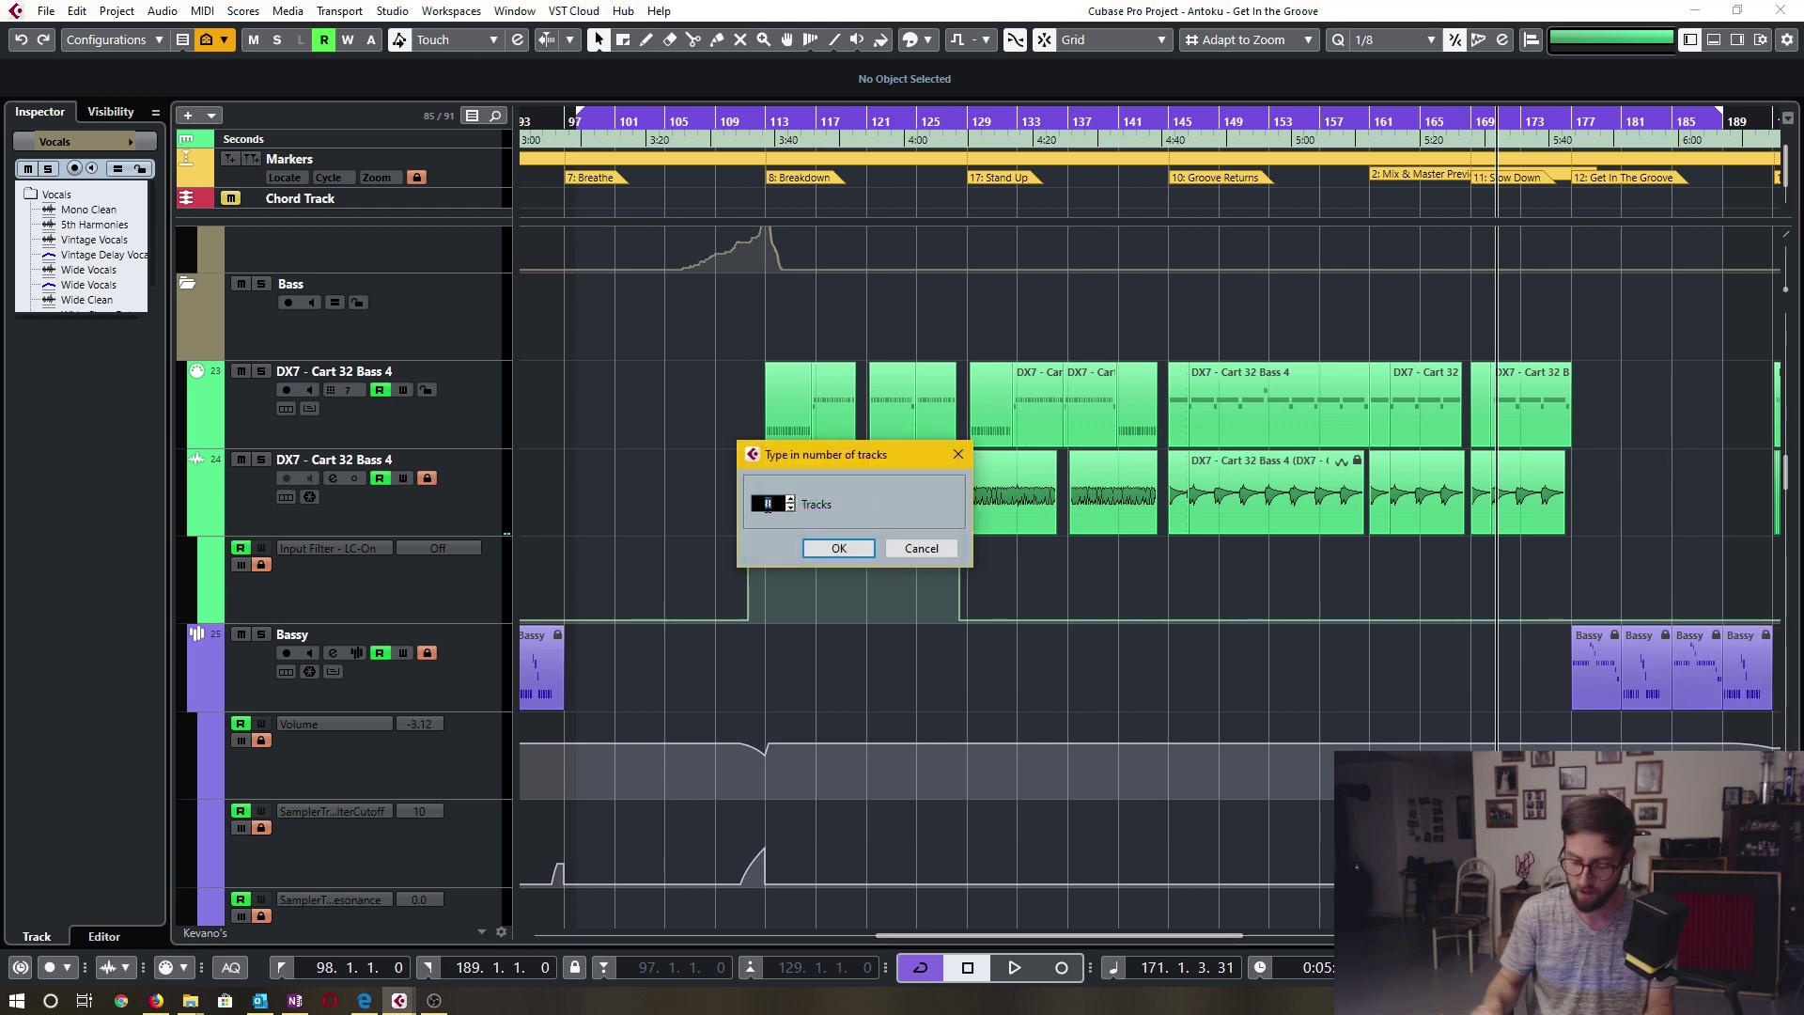
pyautogui.write('12')
pyautogui.press('Return')
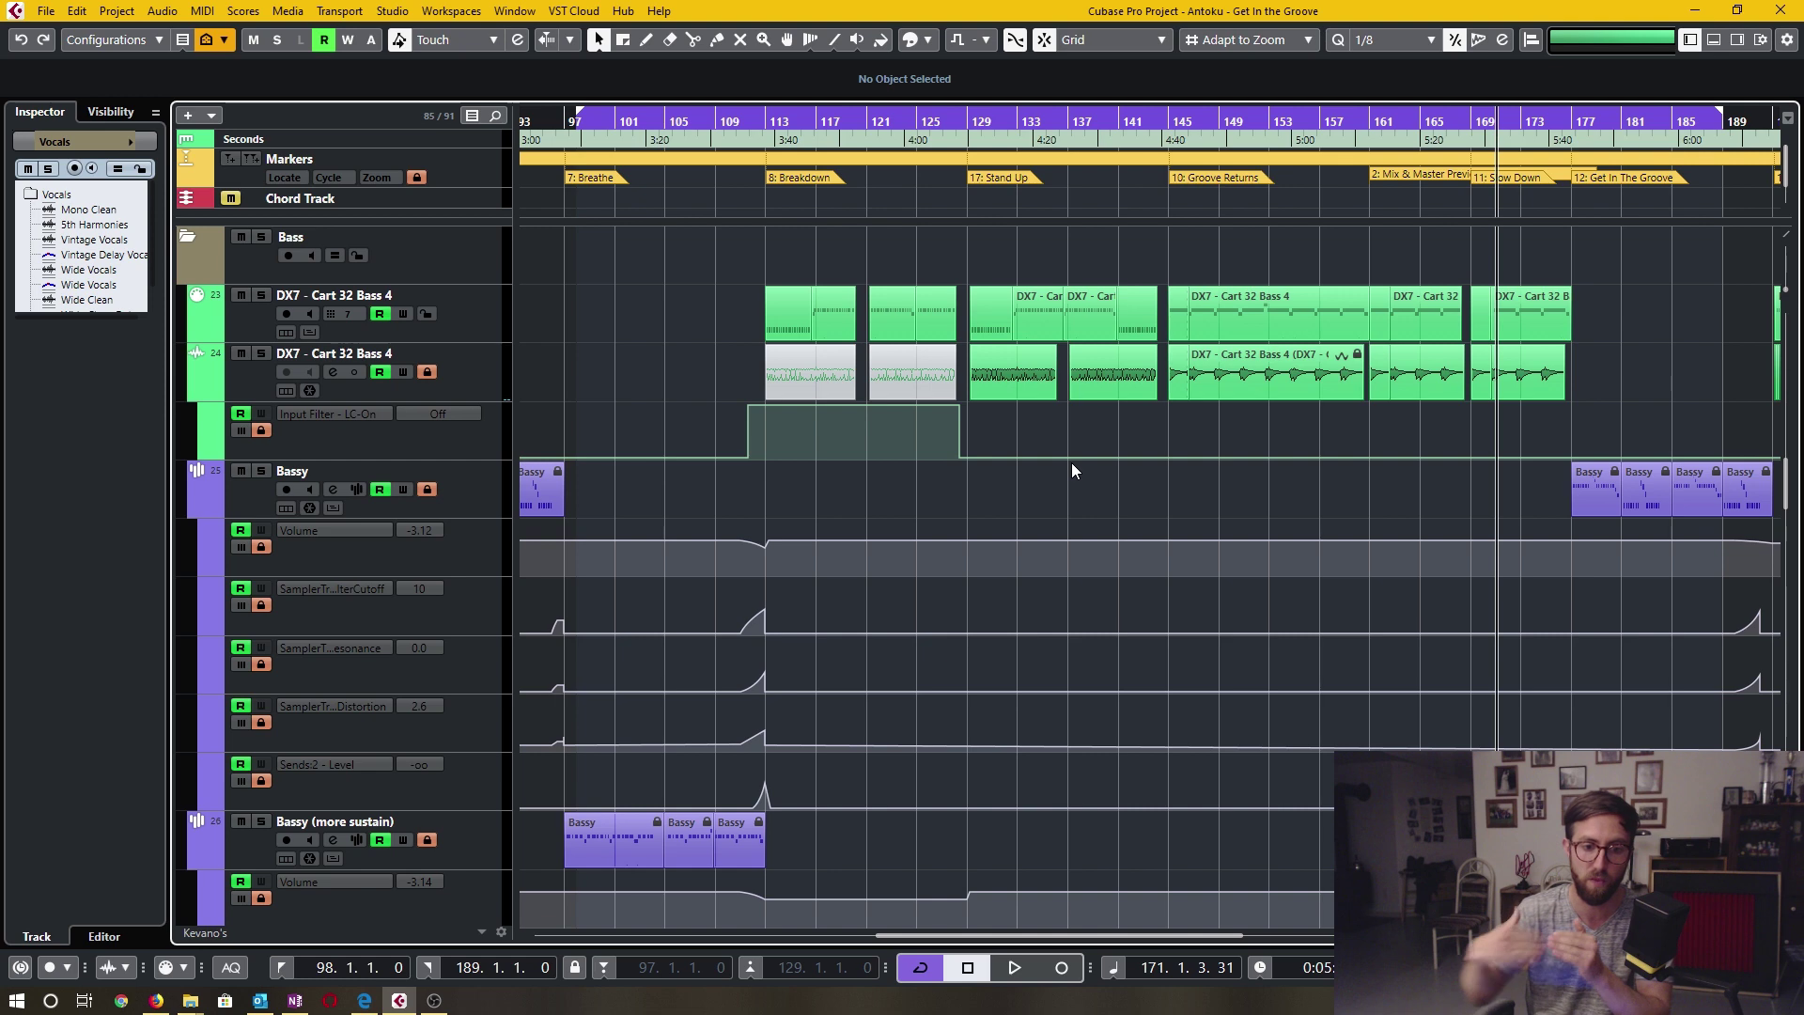
# - Zoom the arrangement out to the whole song and back in around the Breakdown marker
pyautogui.scroll(-4, 1046, 487)
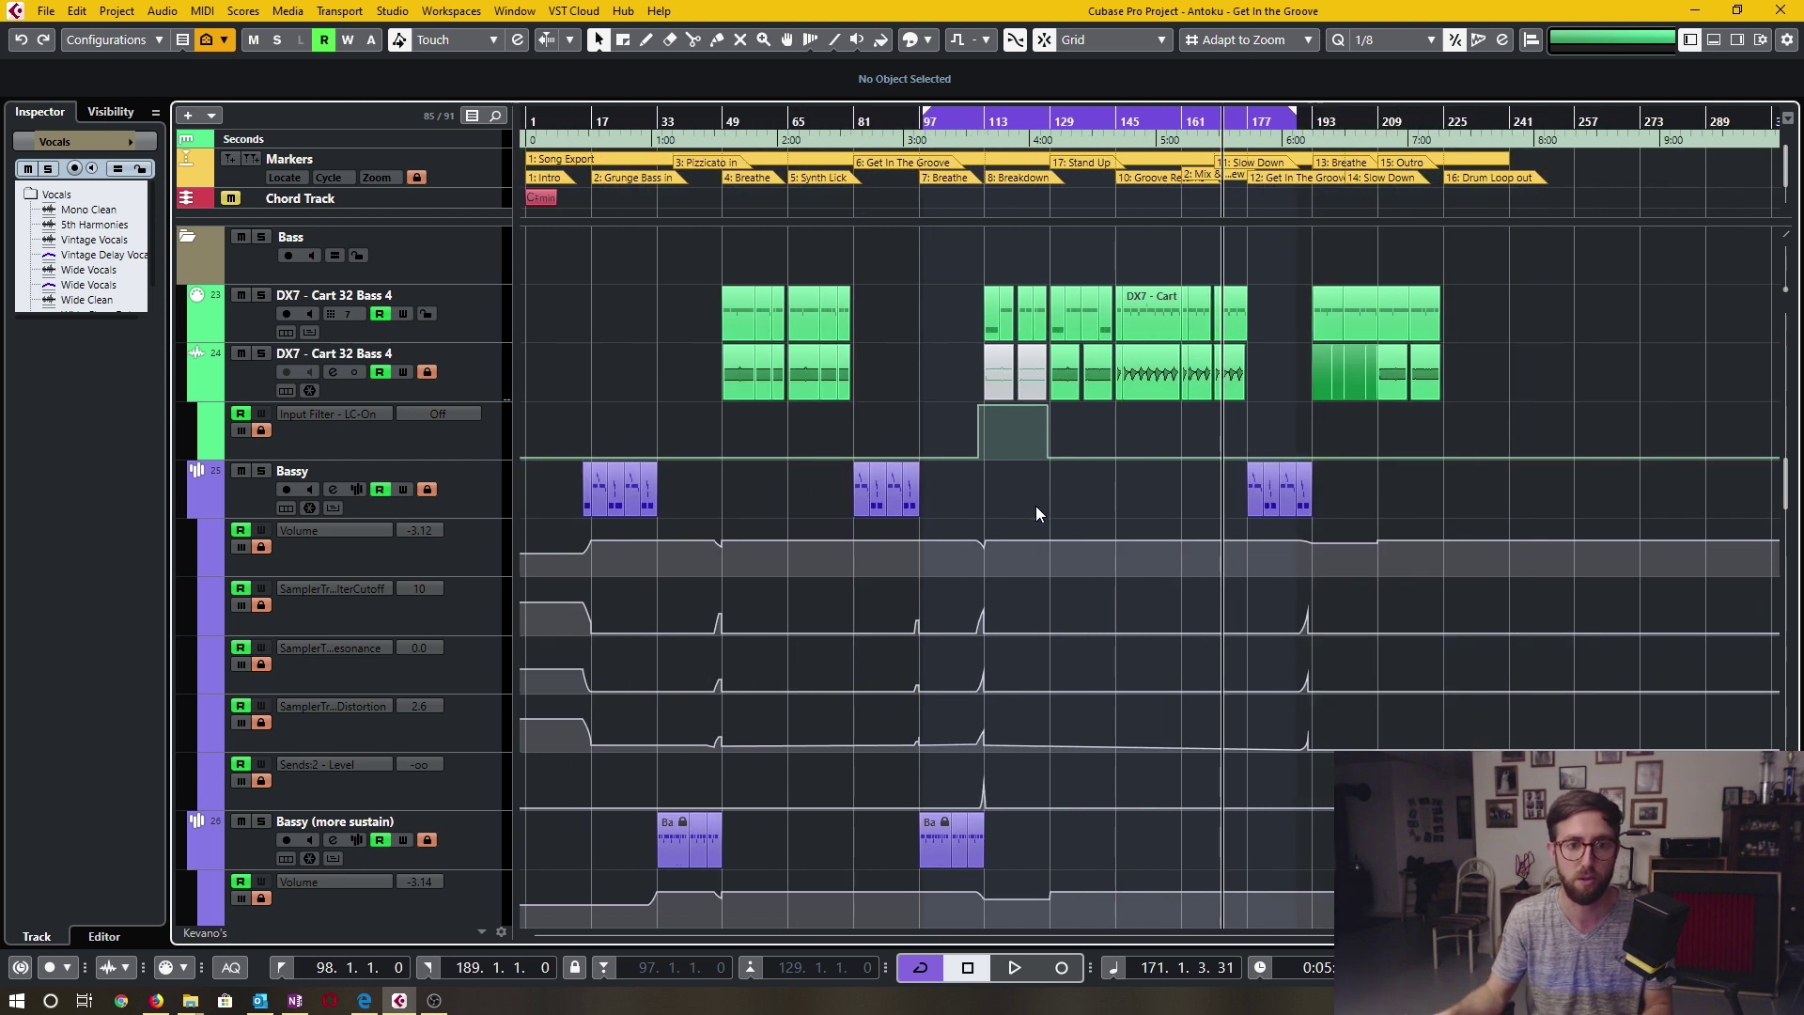
pyautogui.scroll(3, 960, 511)
pyautogui.scroll(6, 960, 512)
pyautogui.scroll(3, 1245, 532)
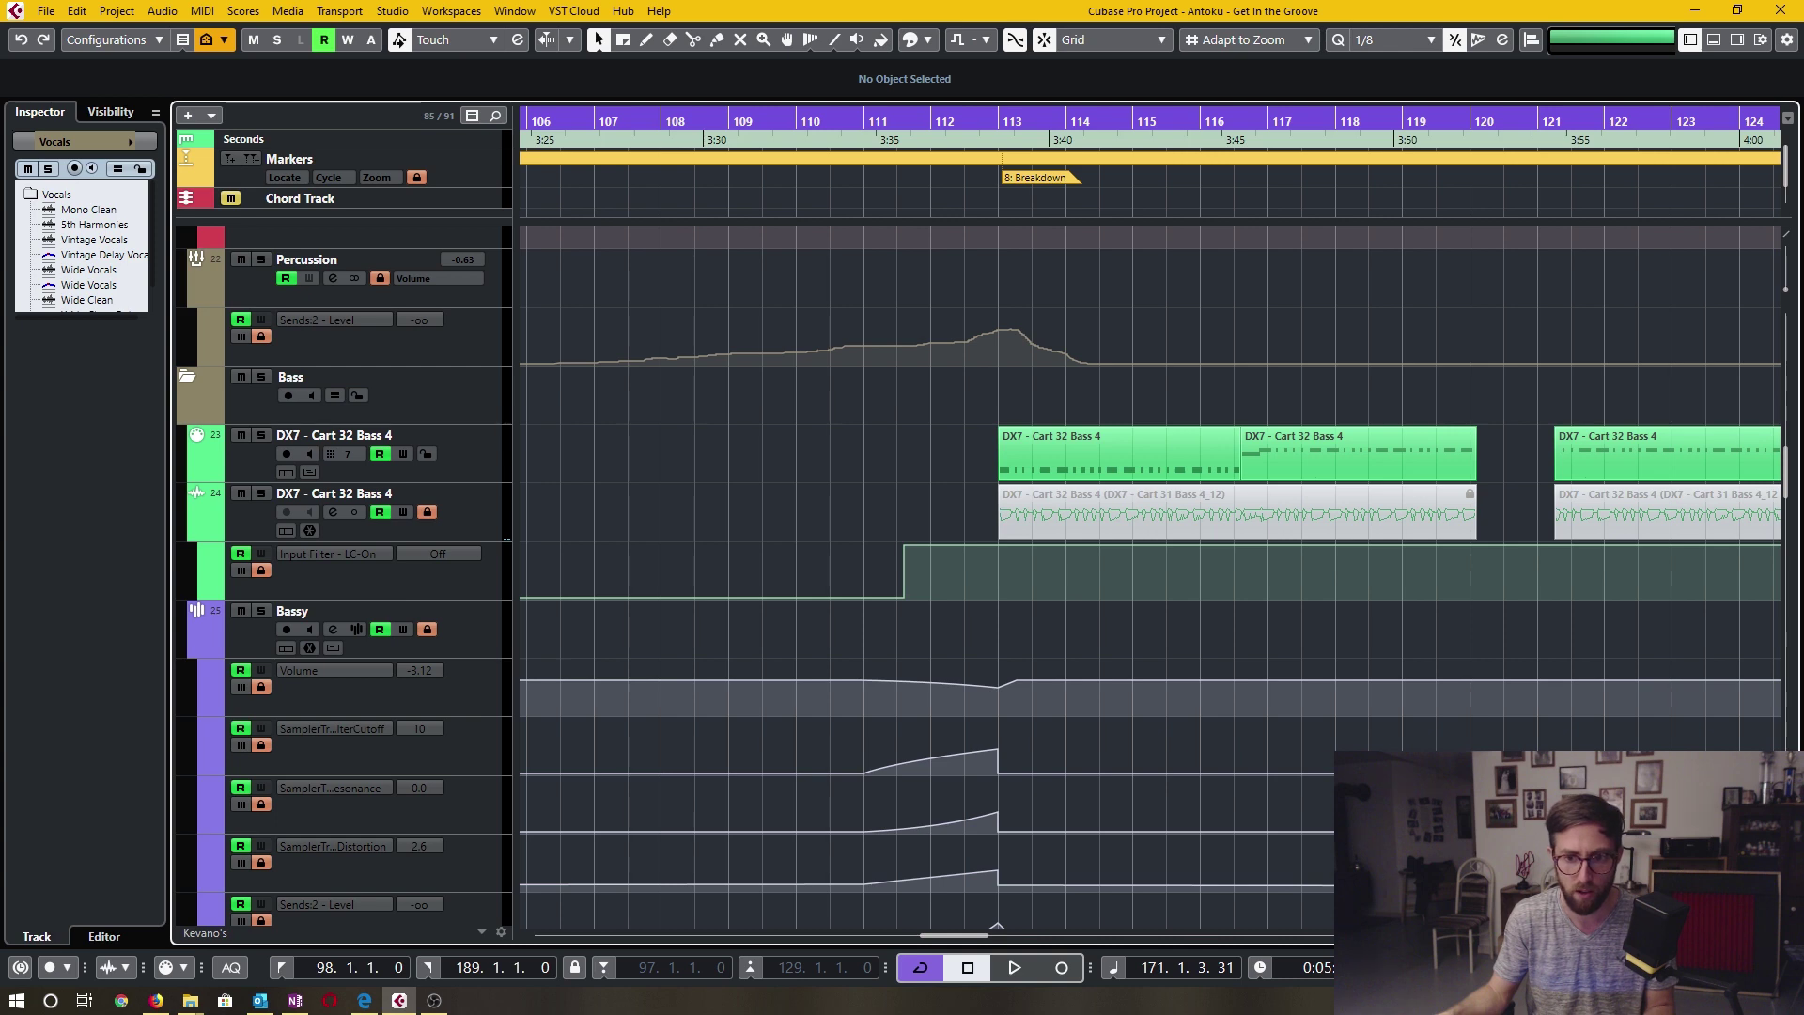
# - Enlarge and shrink the track heights around the bass tracks using the vertical zoom commands
pyautogui.hotkey('shift', 'h')
pyautogui.hotkey('shift', 'h')
pyautogui.hotkey('shift', 'h')
pyautogui.hotkey('shift', 'h')
pyautogui.hotkey('shift', 'h')
pyautogui.hotkey('shift', 'h')
pyautogui.hotkey('shift', 'g')
pyautogui.hotkey('shift', 'g')
pyautogui.hotkey('shift', 'g')
pyautogui.hotkey('shift', 'g')
pyautogui.hotkey('shift', 'g')
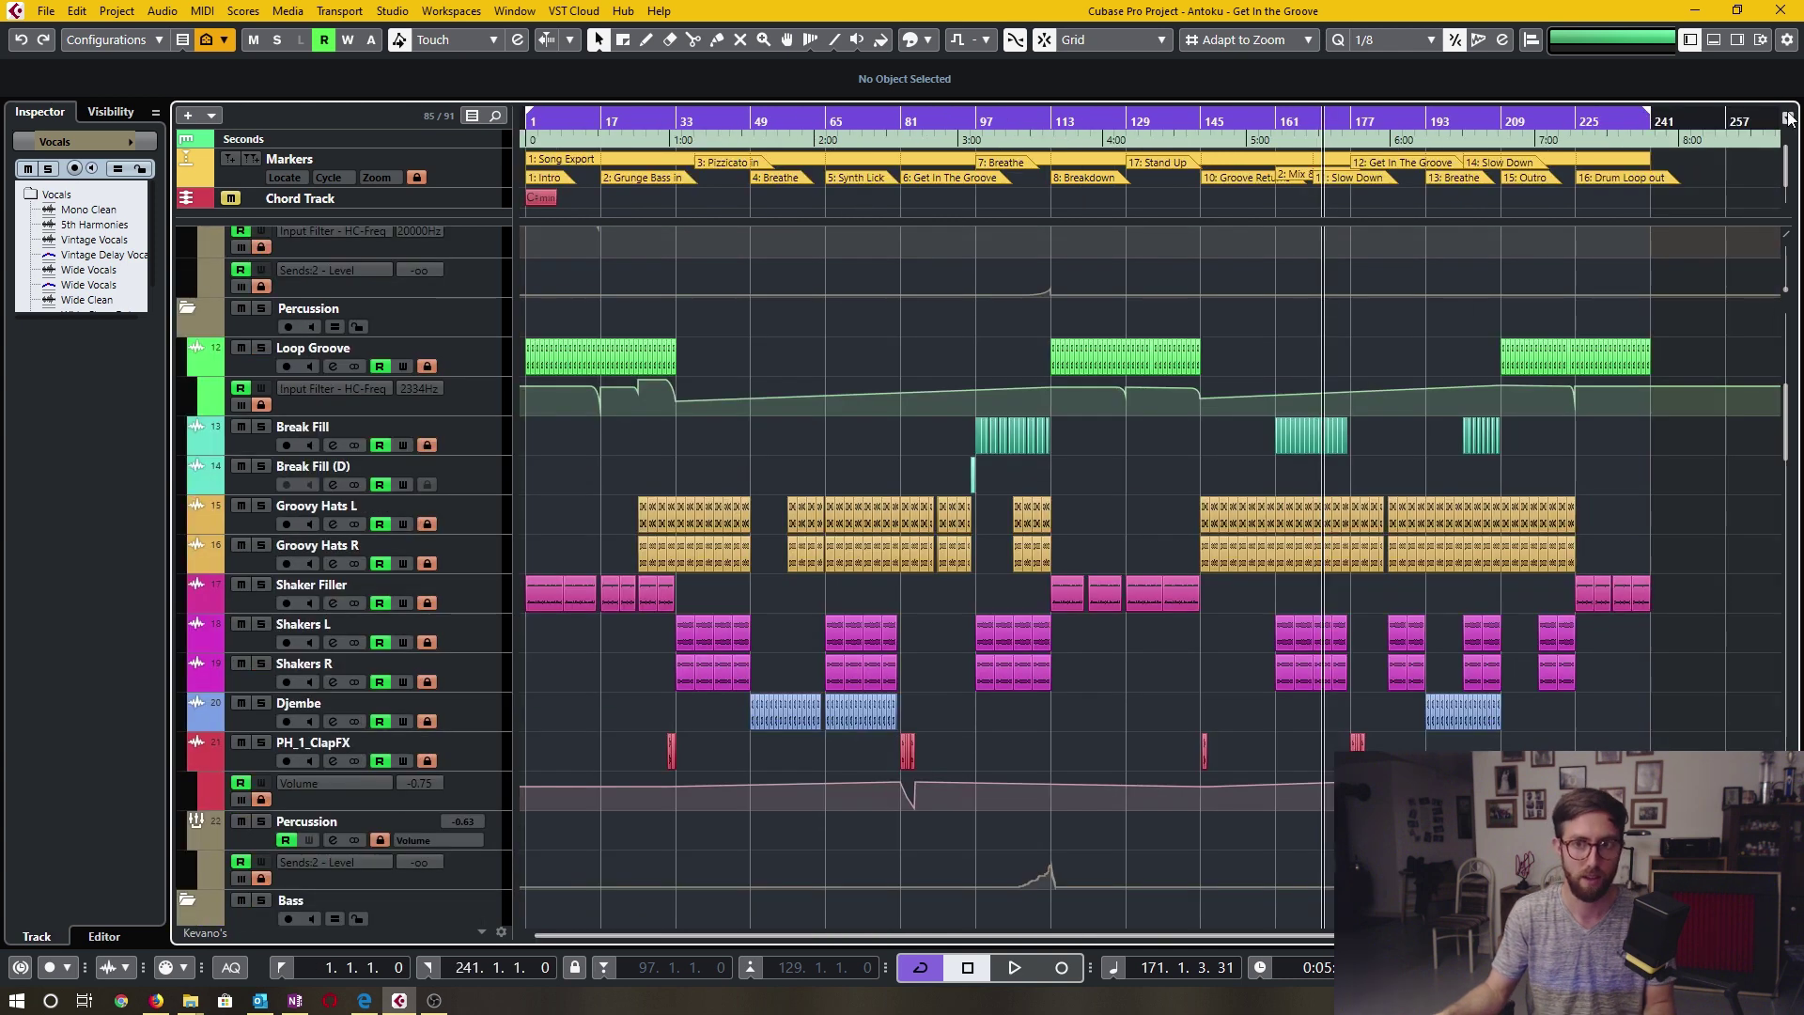
# - Check the ruler's Zoom In and Zoom Out commands and zoom the arrangement horizontally around the project cursor
pyautogui.click(1787, 118)
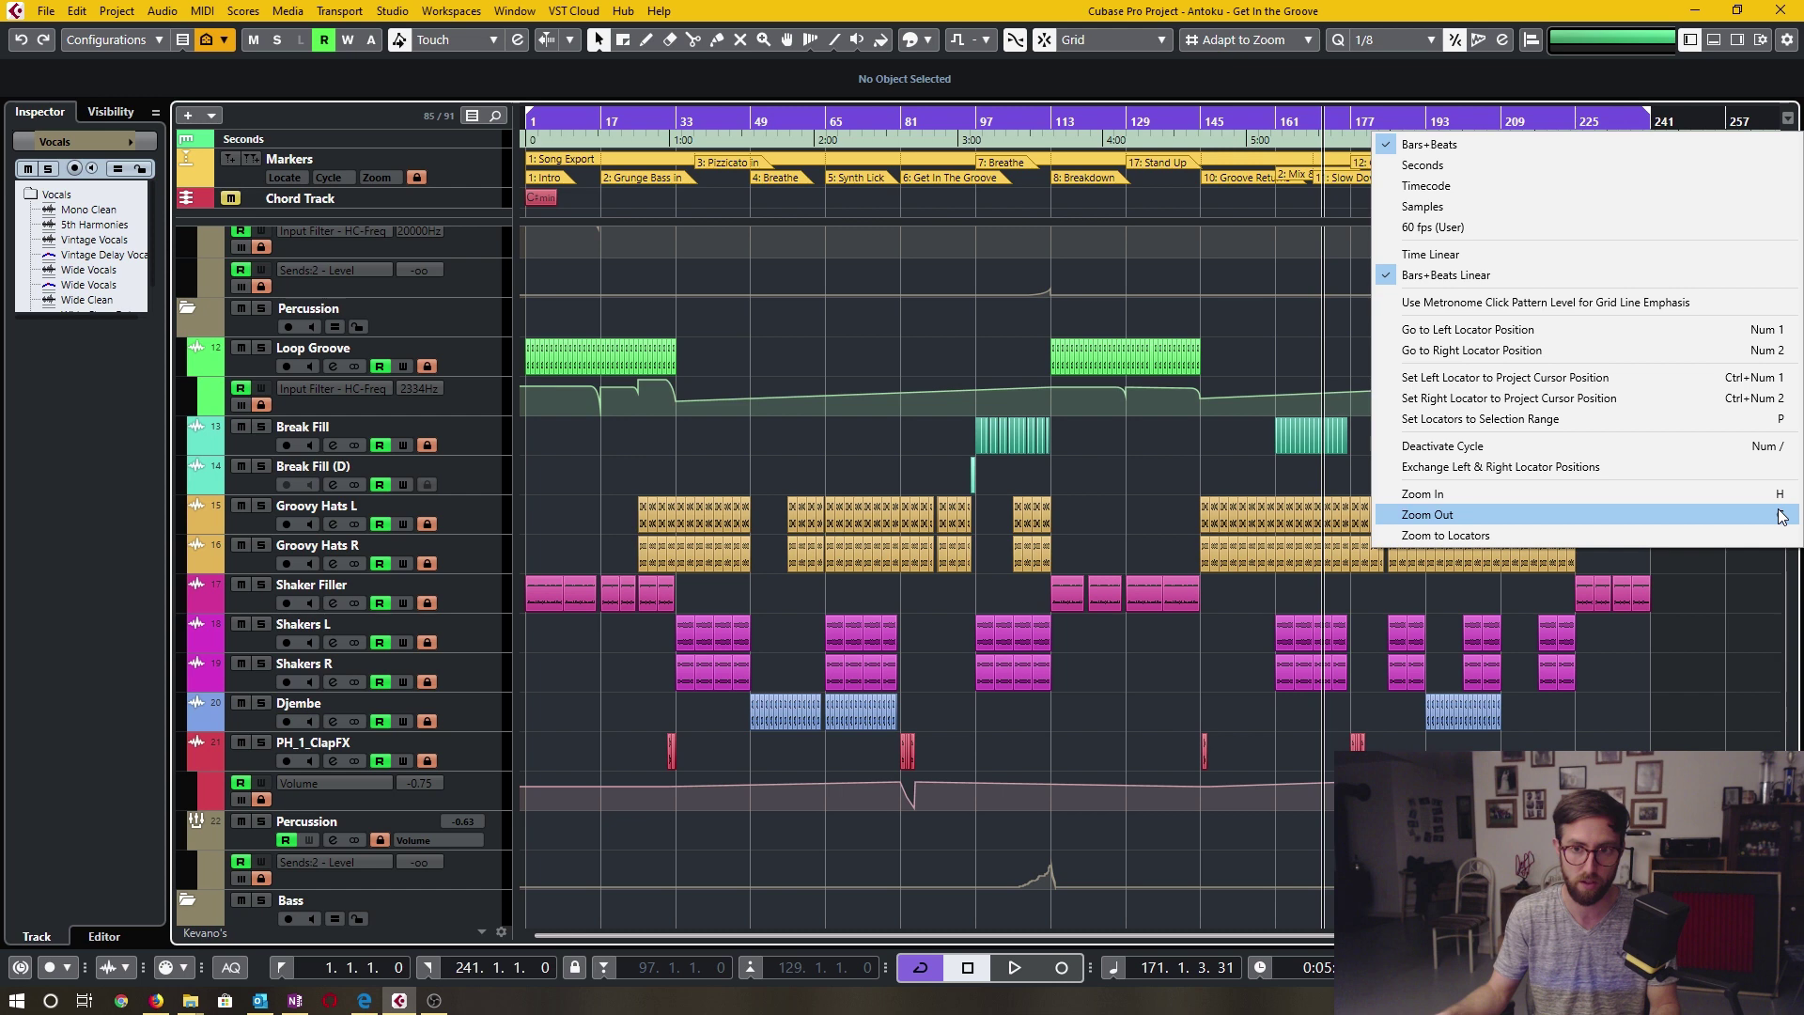
pyautogui.click(1197, 475)
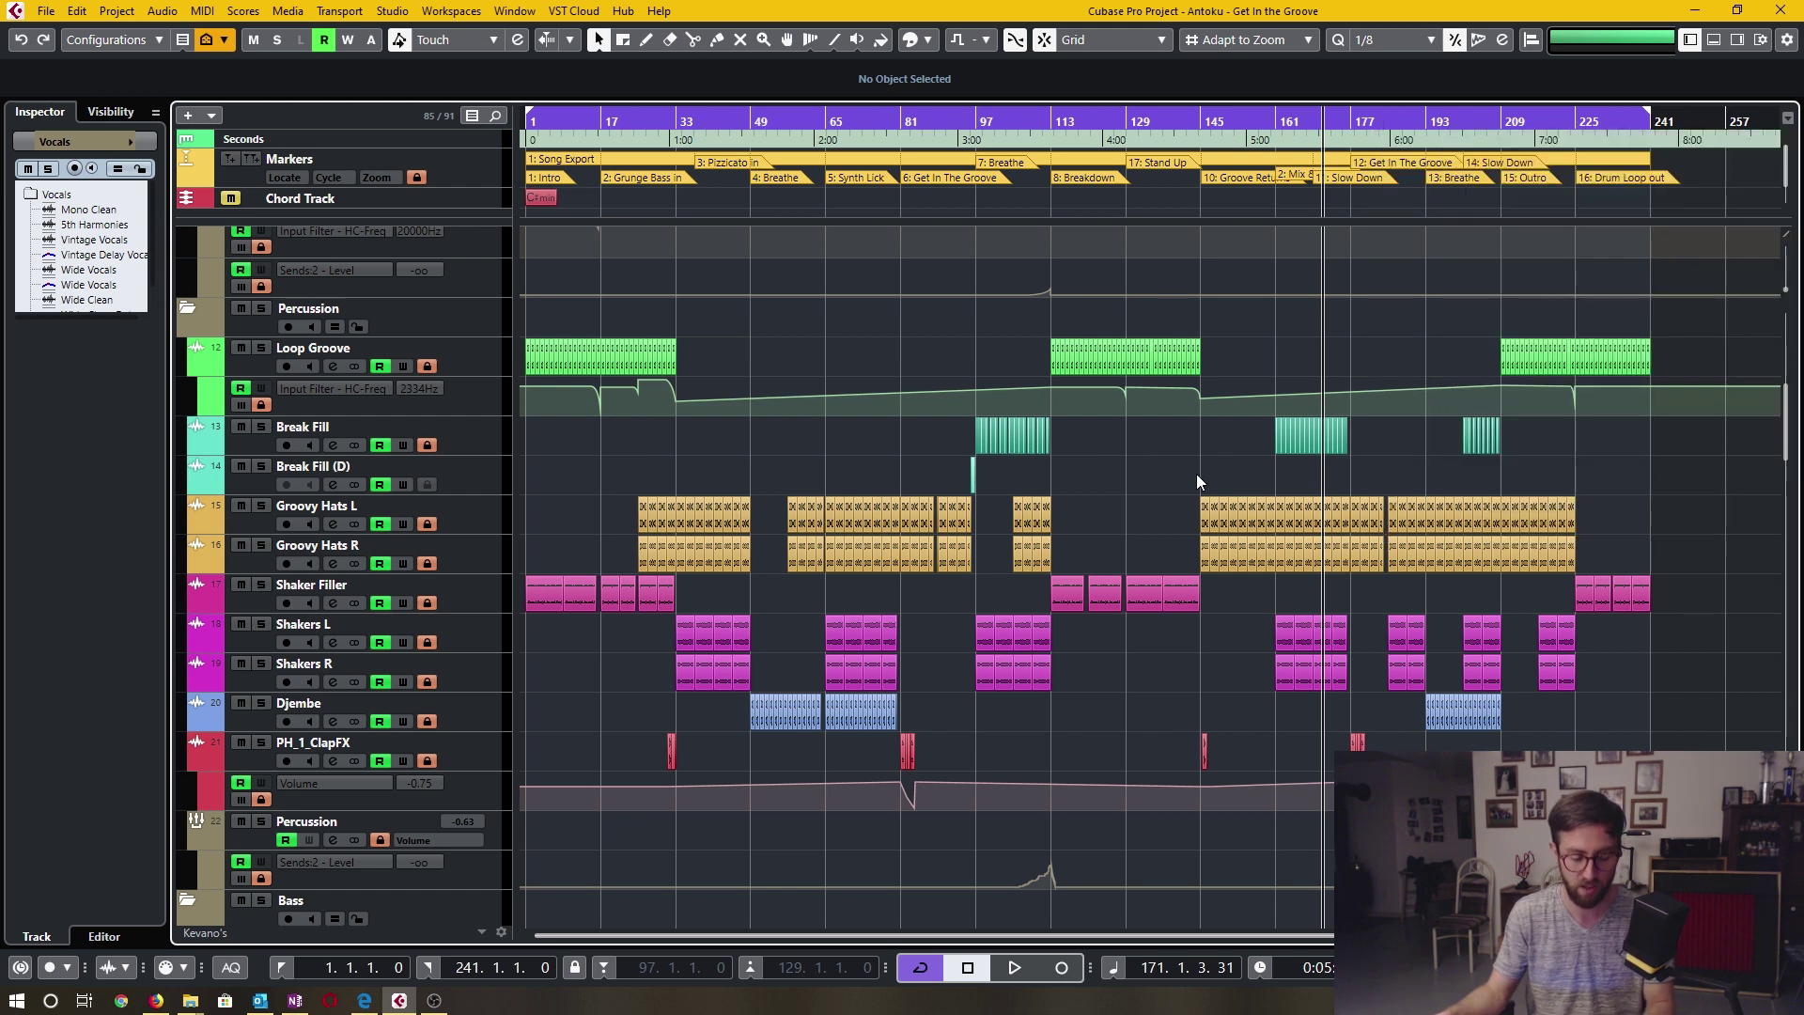
pyautogui.press('h')
pyautogui.press('h')
pyautogui.press('h')
pyautogui.press('h')
pyautogui.press('h')
pyautogui.press('h')
pyautogui.press('h')
pyautogui.press('h')
pyautogui.press('g')
pyautogui.press('g')
pyautogui.press('g')
pyautogui.press('g')
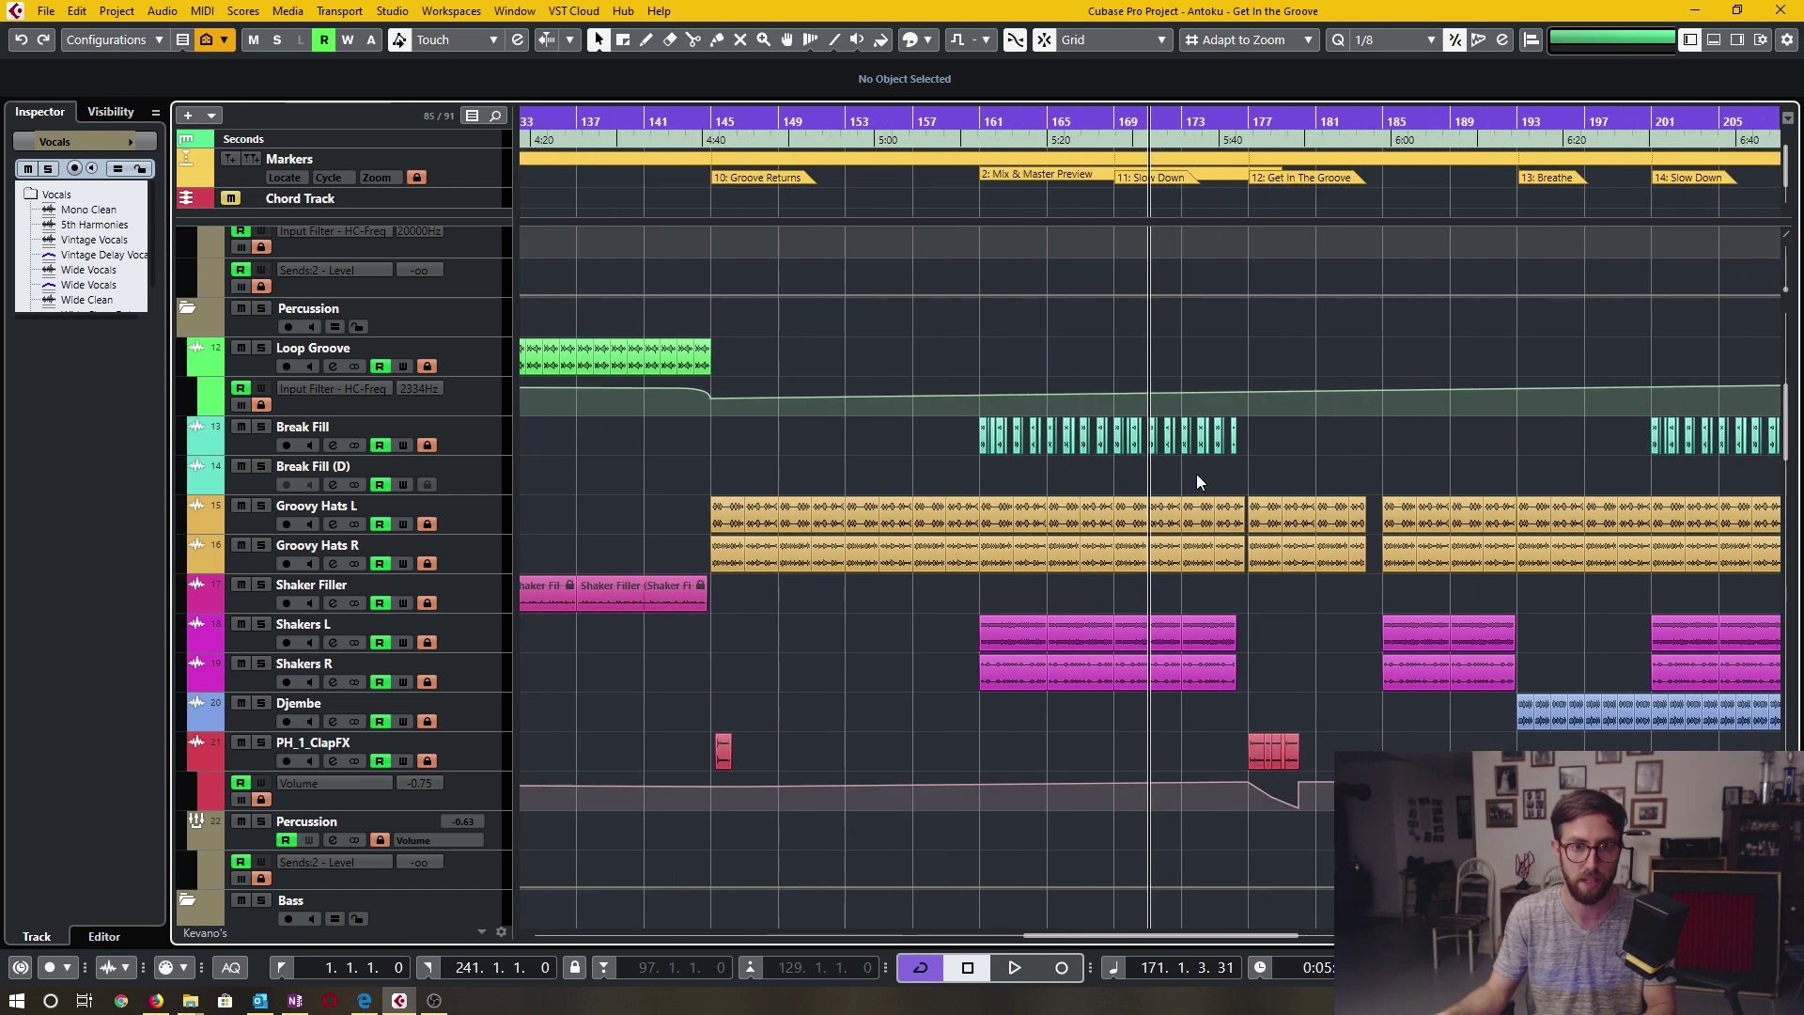
# - Open the MixConsole and narrow and widen its channel strips with the horizontal zoom commands
pyautogui.press('F3')
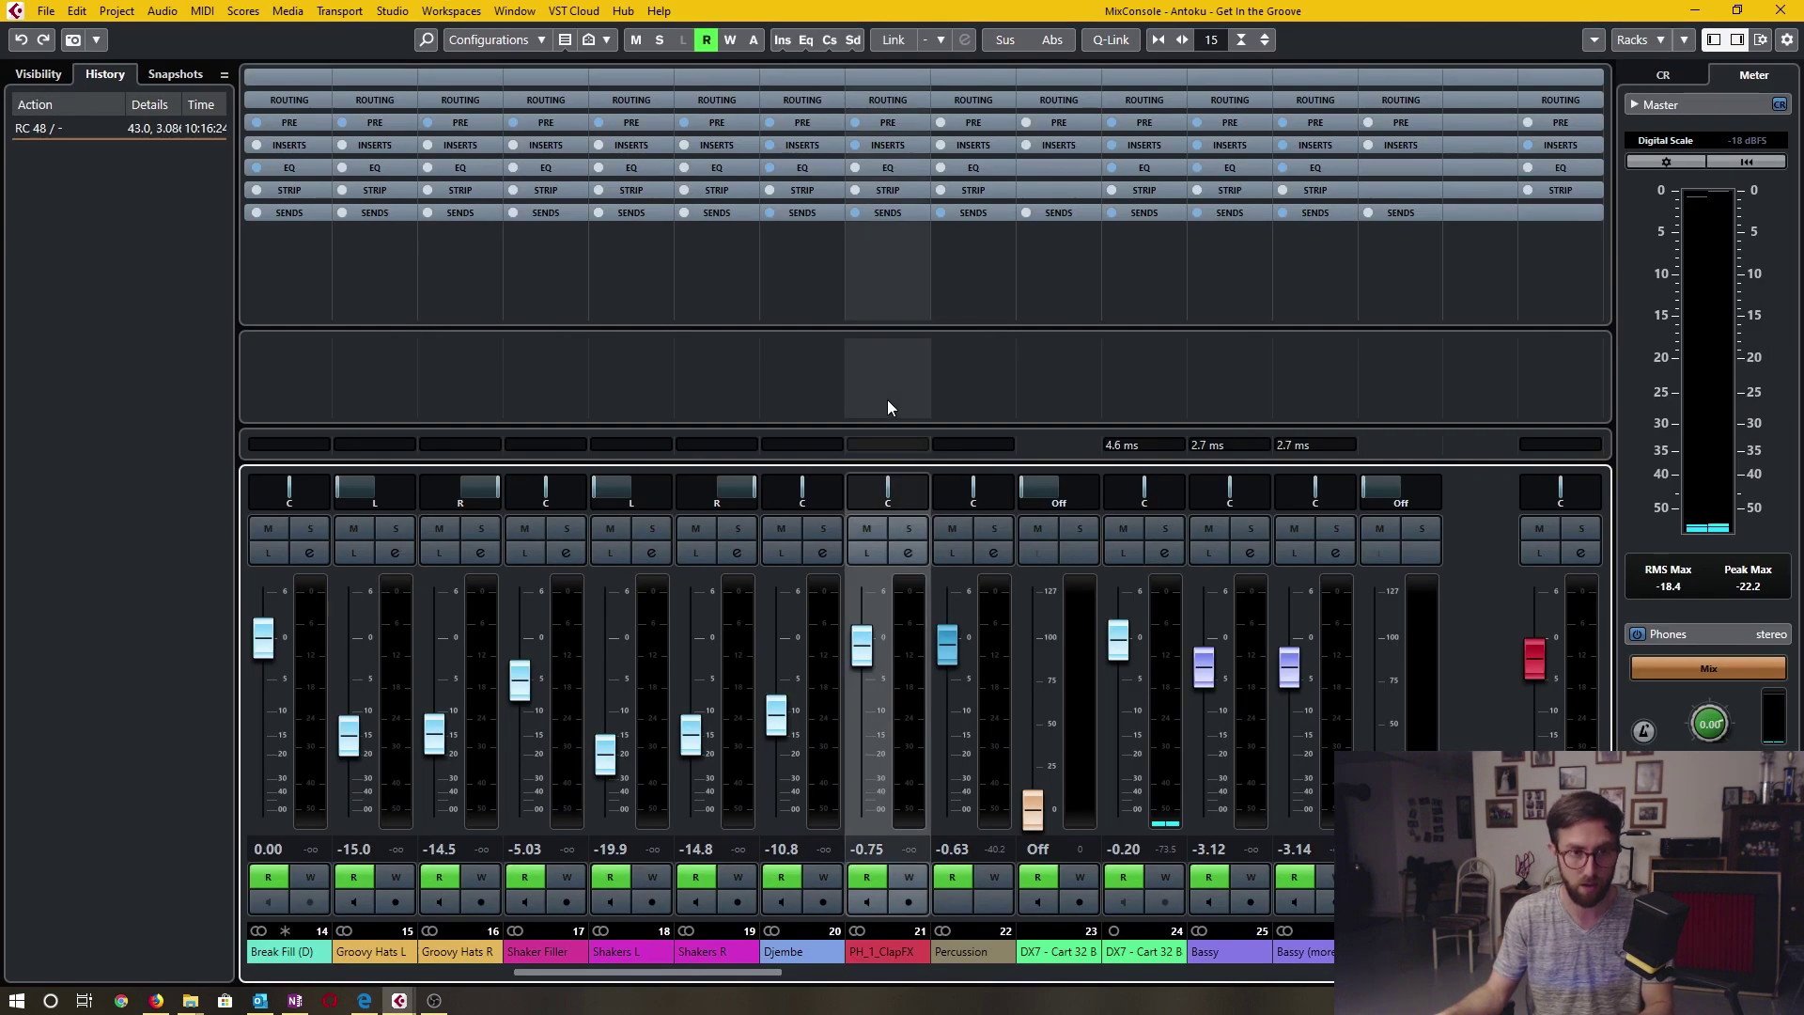
pyautogui.press('h')
pyautogui.press('g')
pyautogui.press('g')
pyautogui.press('g')
pyautogui.press('h')
pyautogui.press('h')
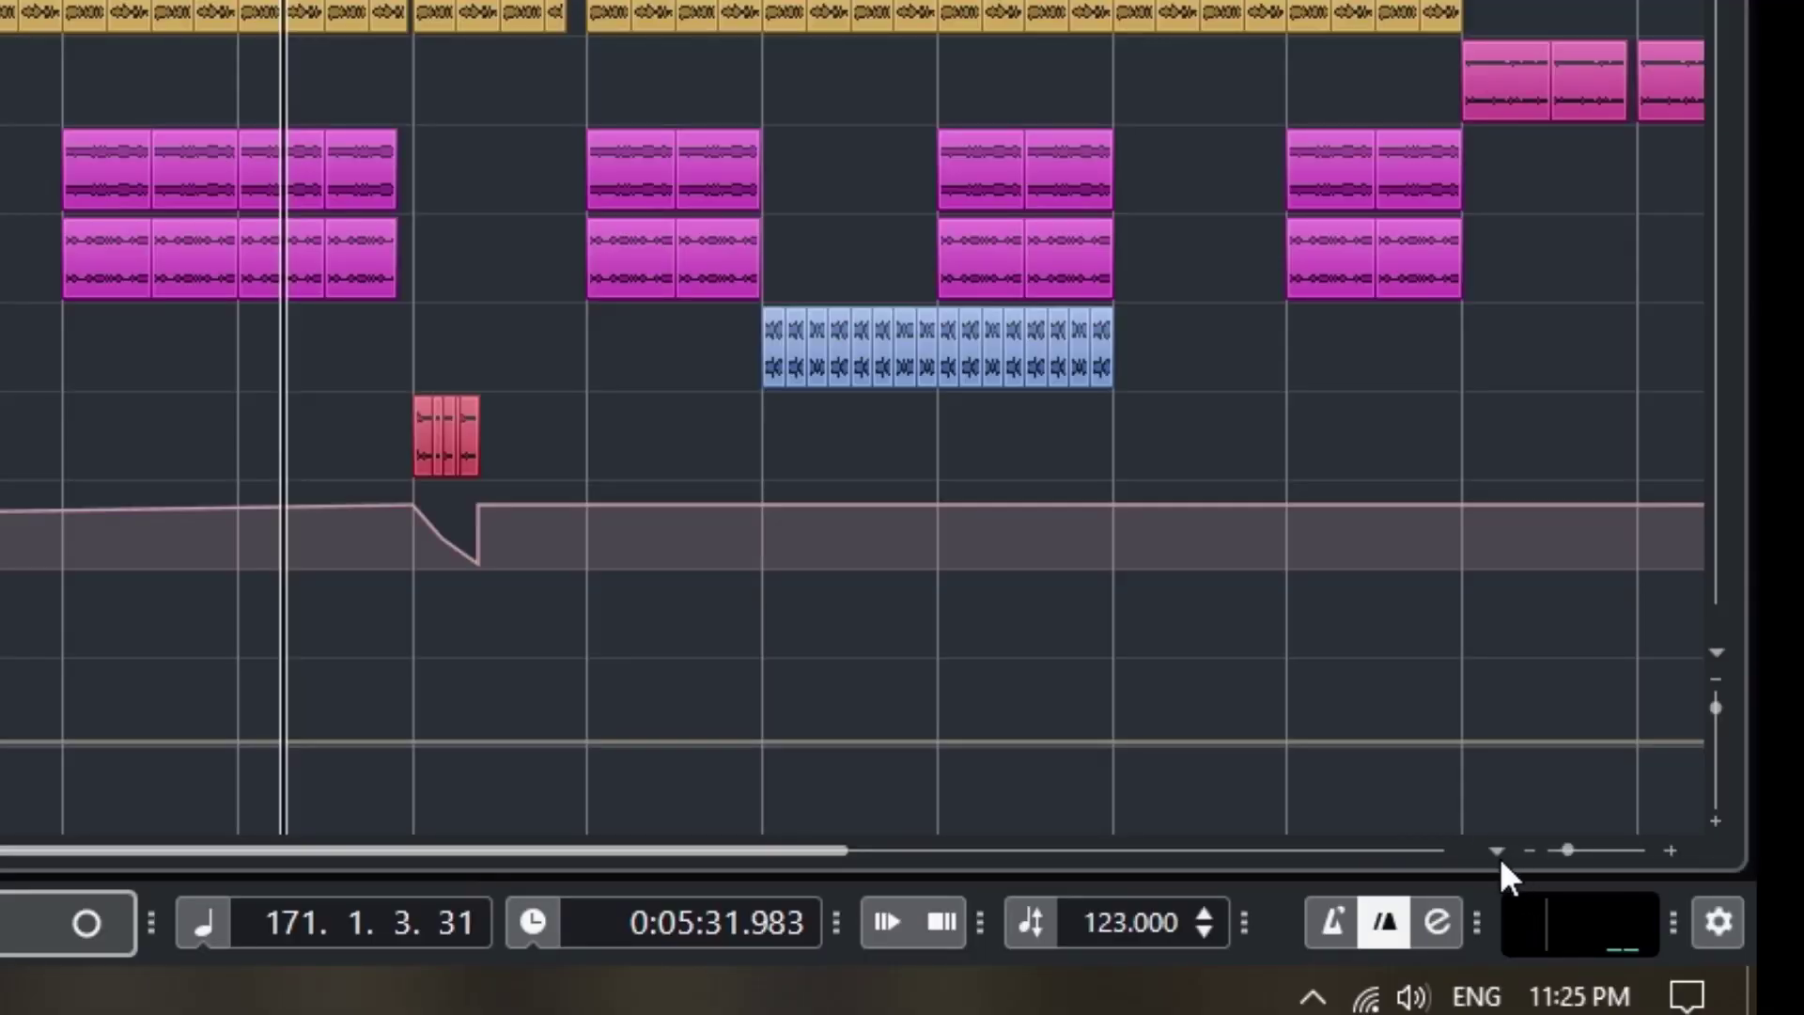
# - Zoom the arrangement to the ~30 seconds preset, and then to the Mix & Master Preview cycle marker range
pyautogui.click(1498, 851)
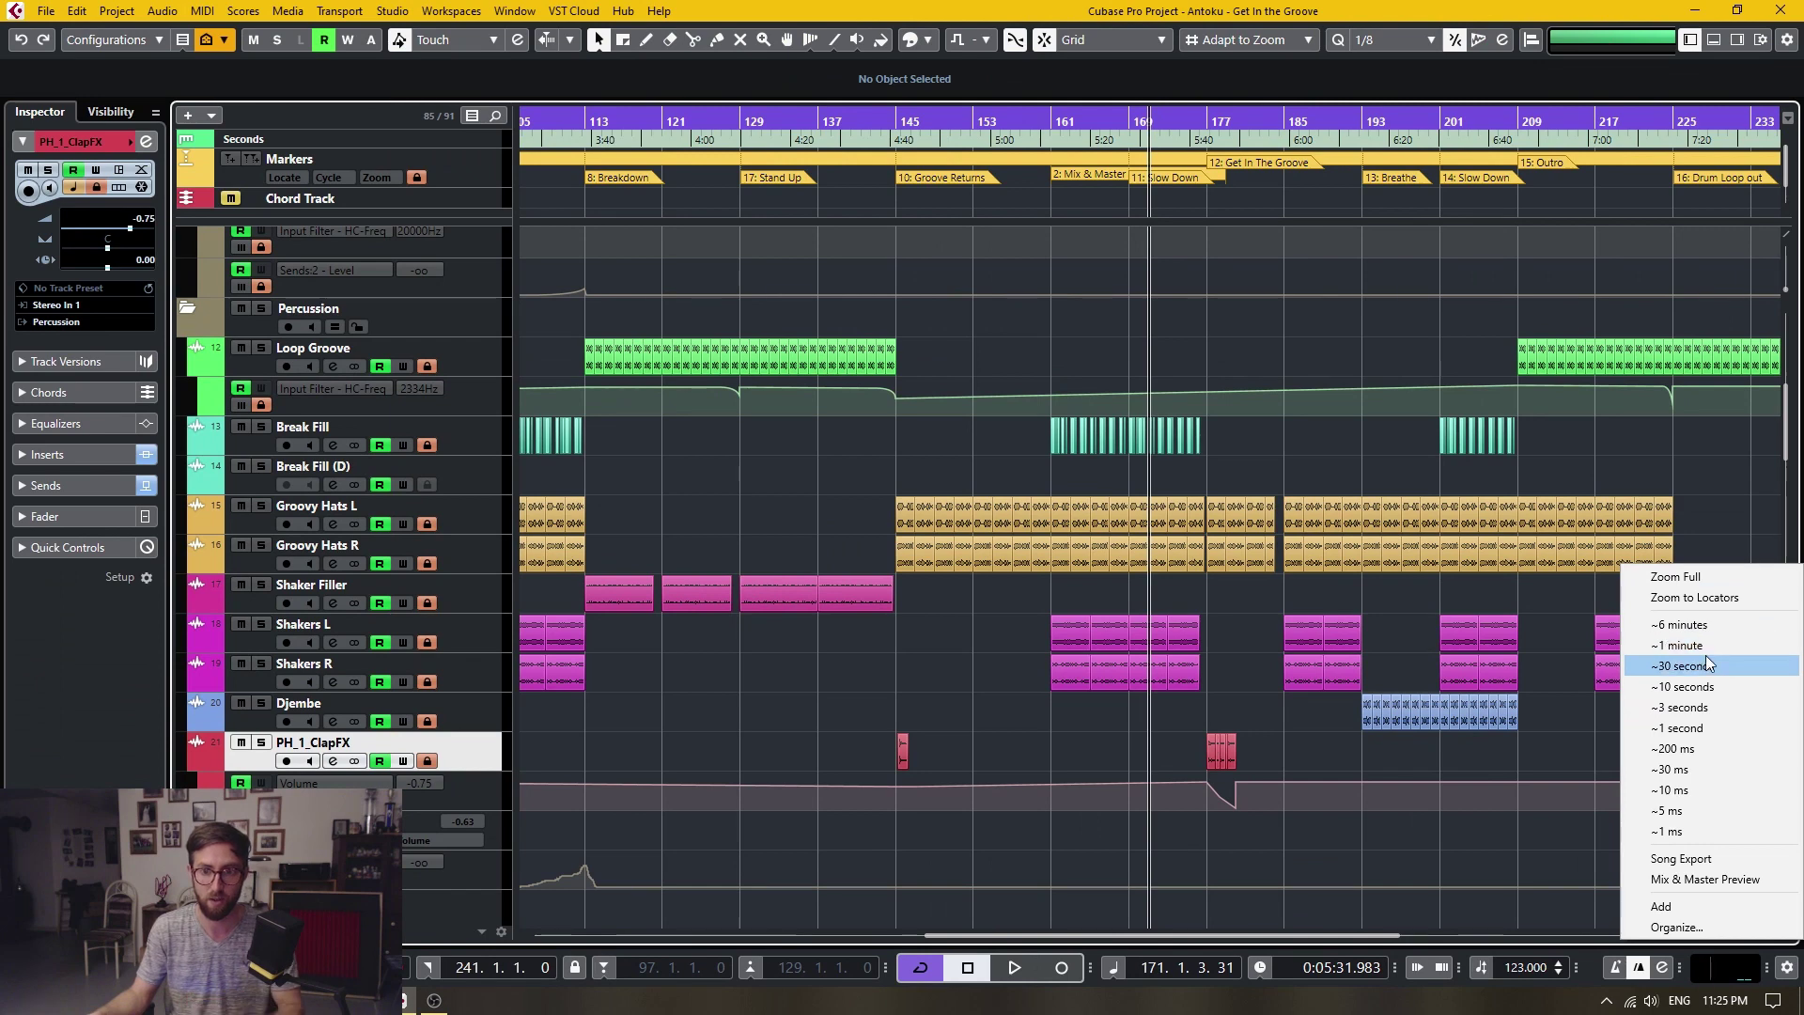
pyautogui.click(1674, 667)
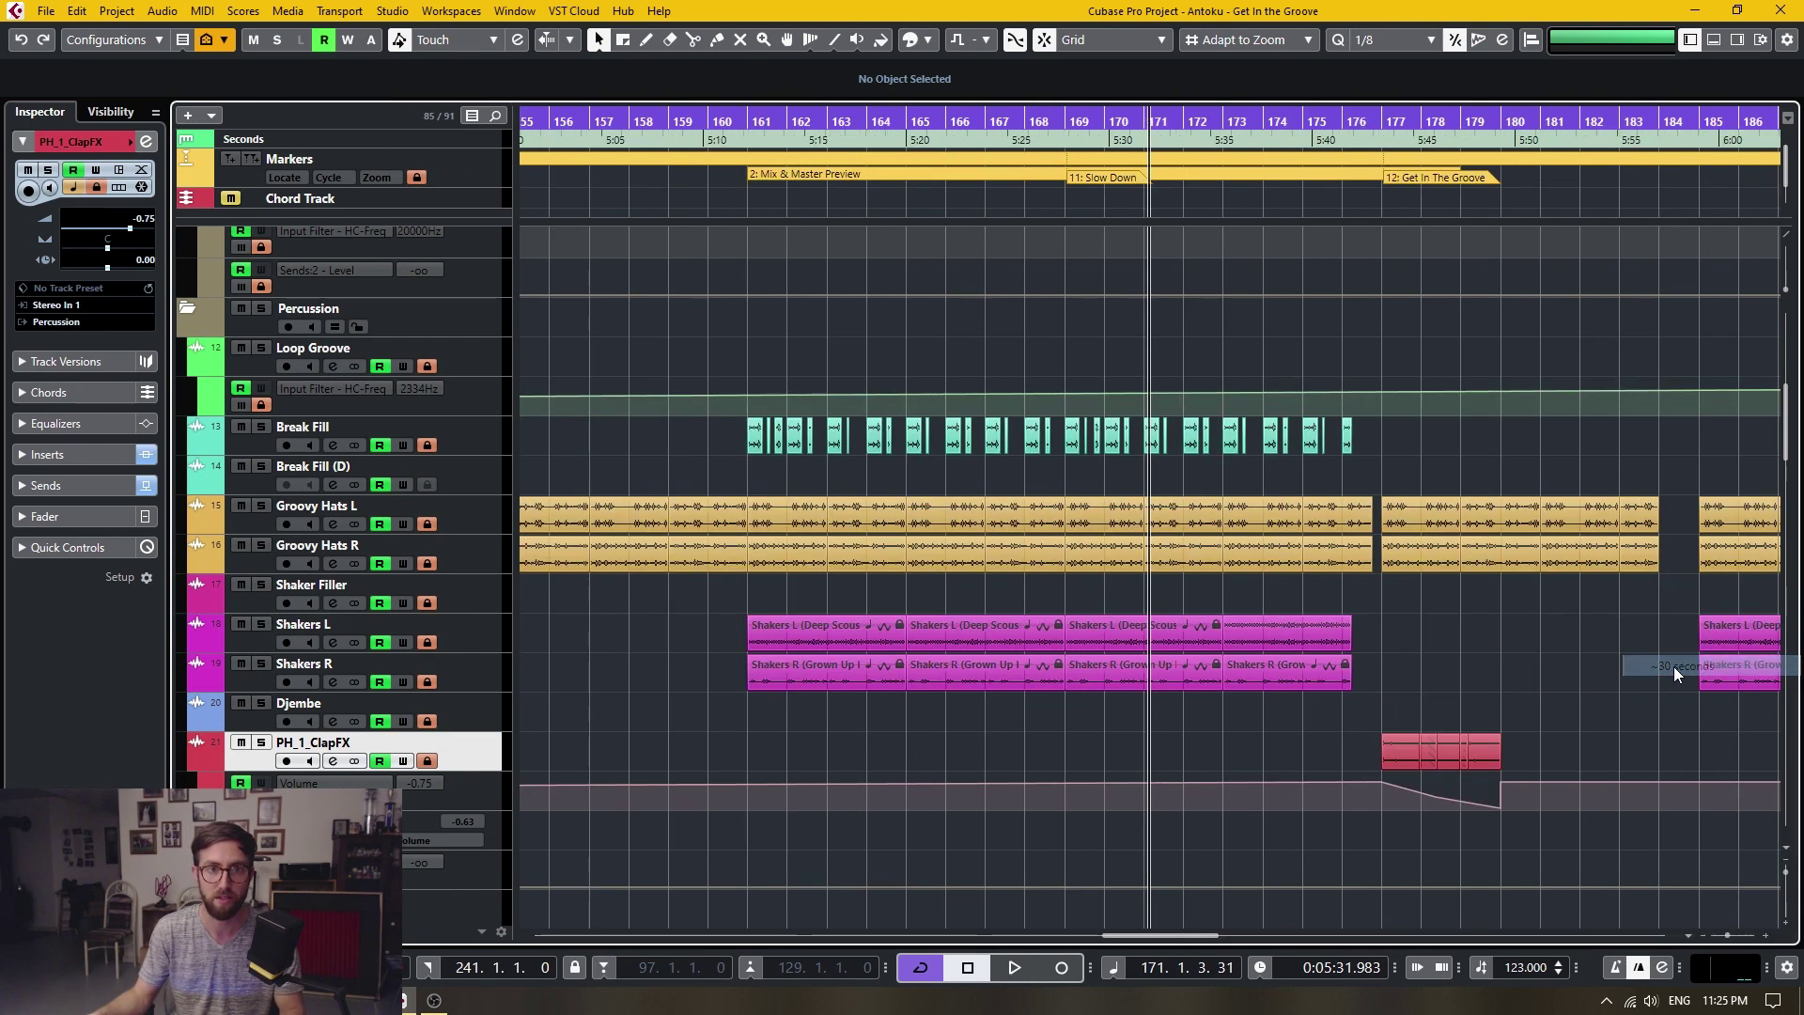
pyautogui.click(1688, 937)
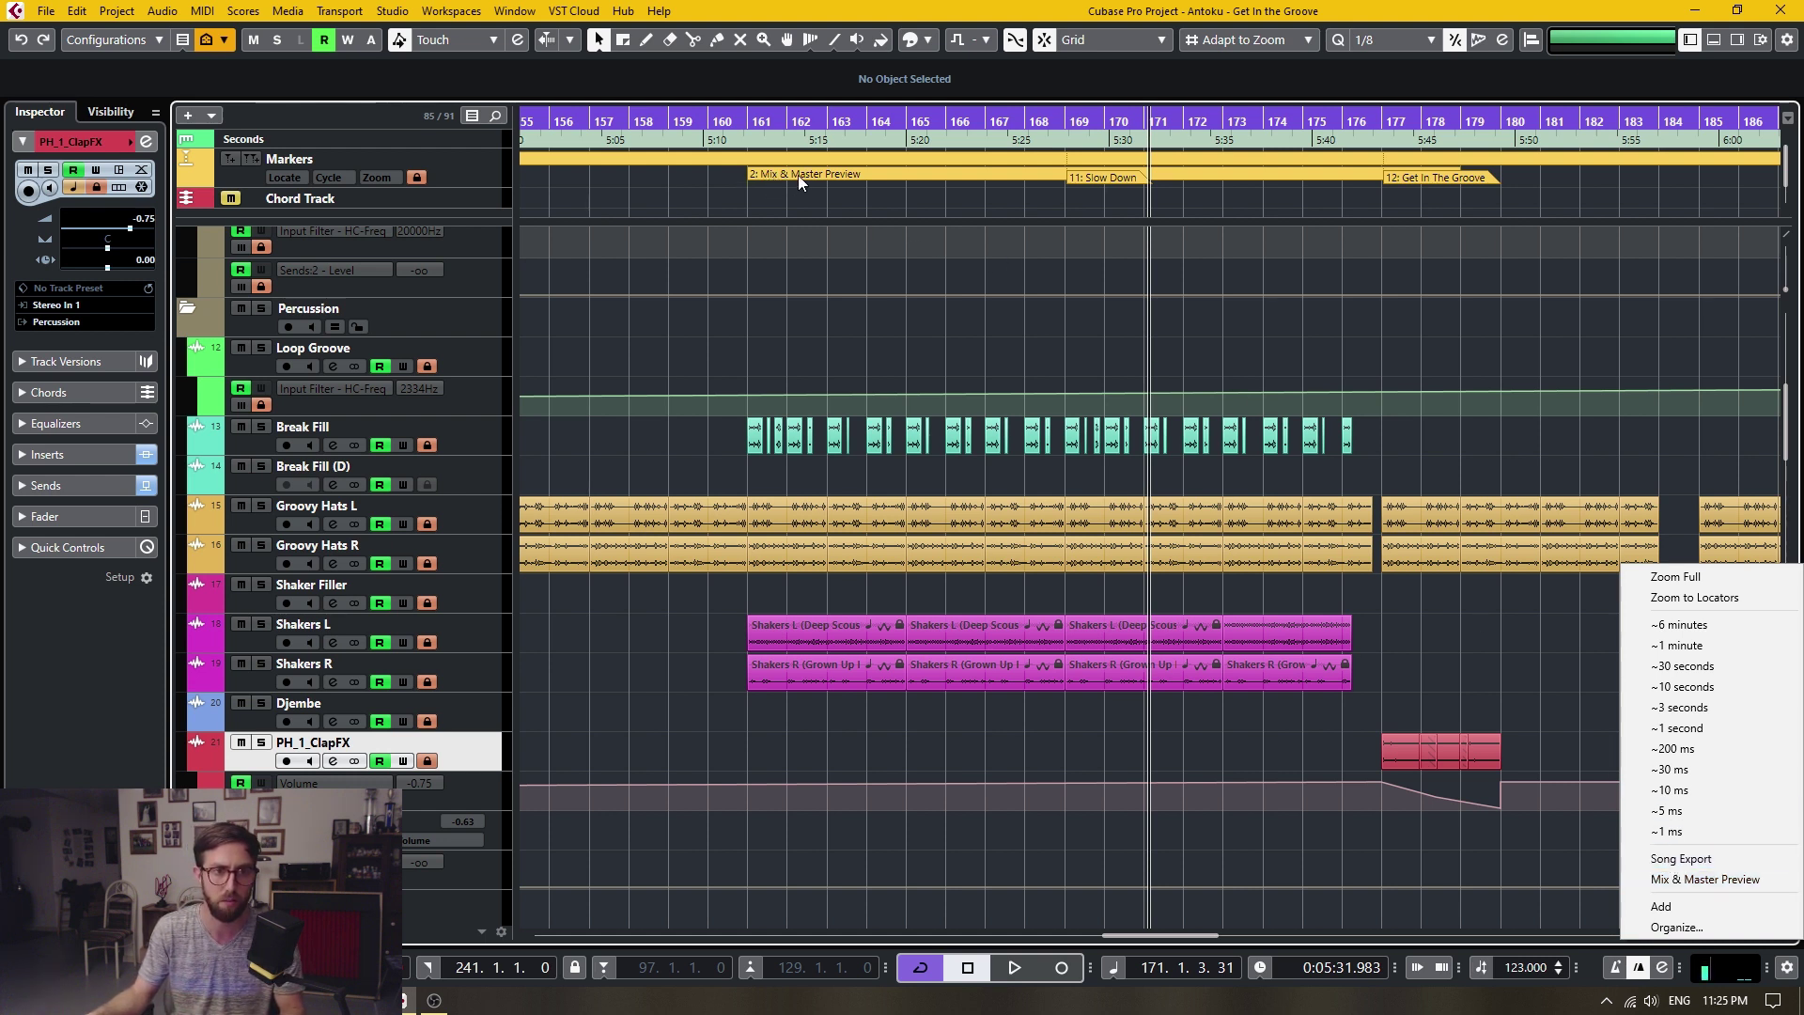
pyautogui.click(1660, 881)
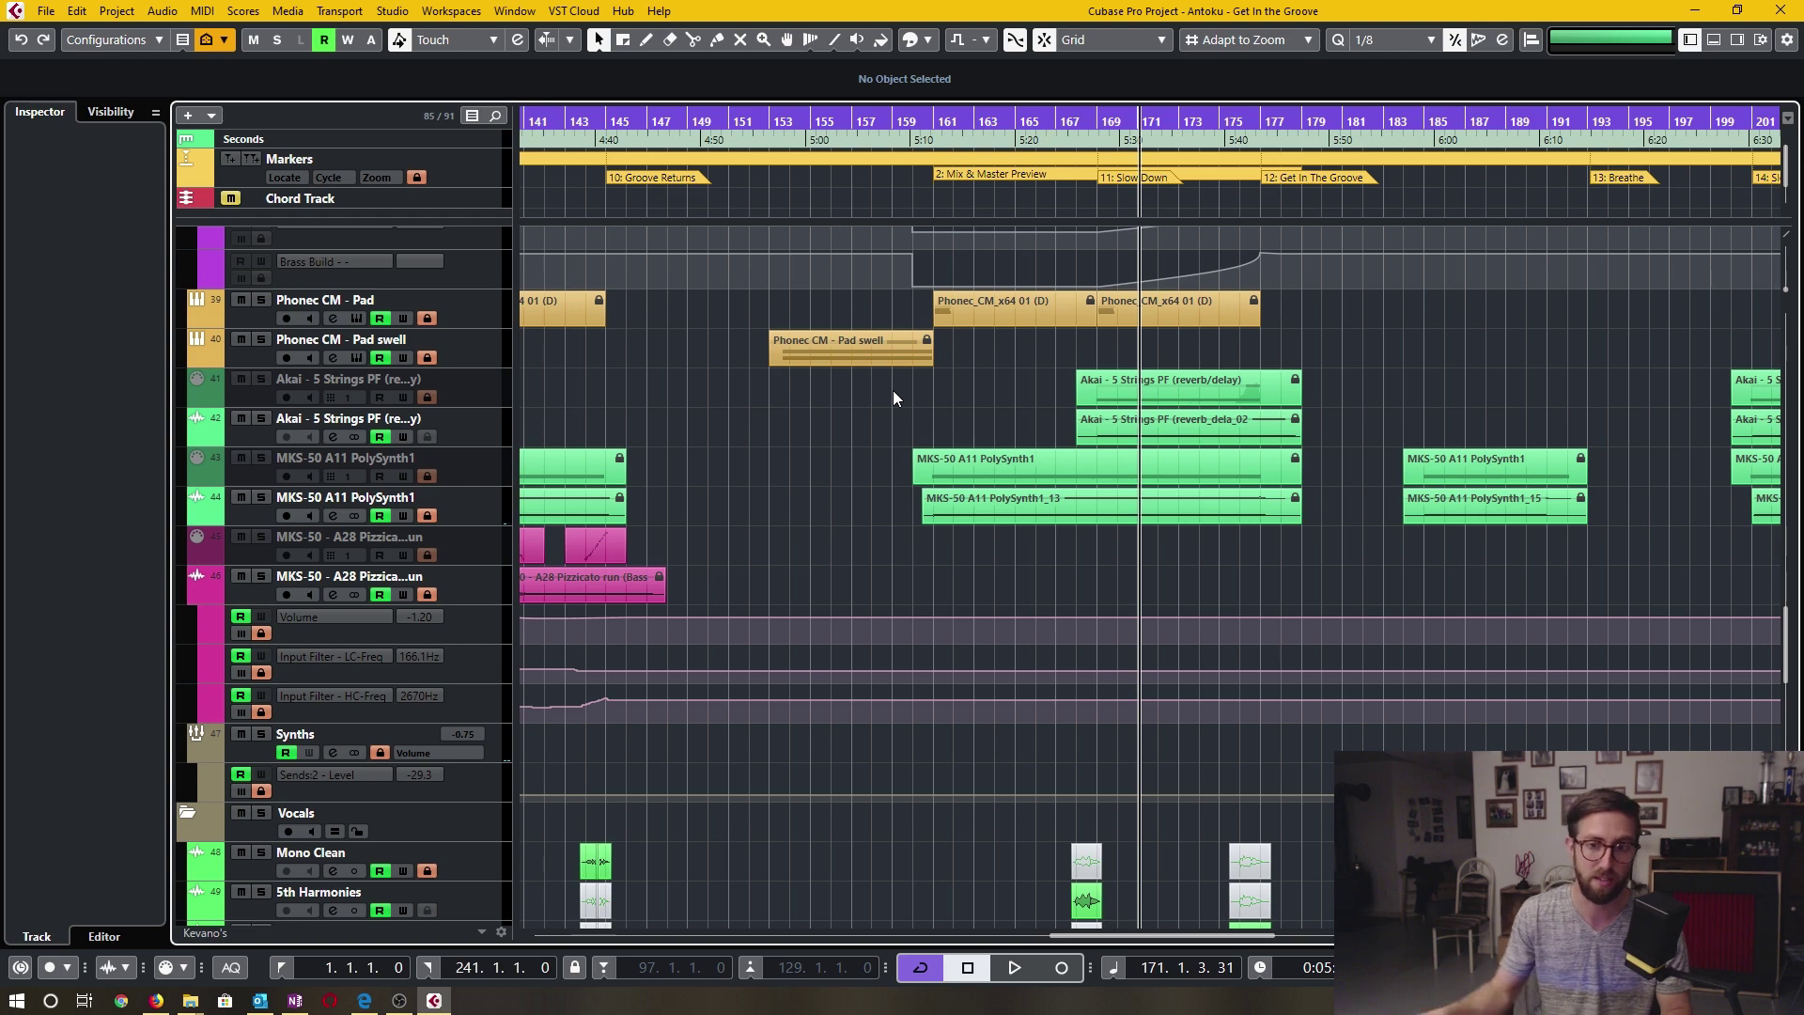
# - Look through the track list and use the track finder to select the Bass folder track
pyautogui.scroll(-3, 893, 392)
pyautogui.scroll(-5, 861, 419)
pyautogui.scroll(10, 860, 419)
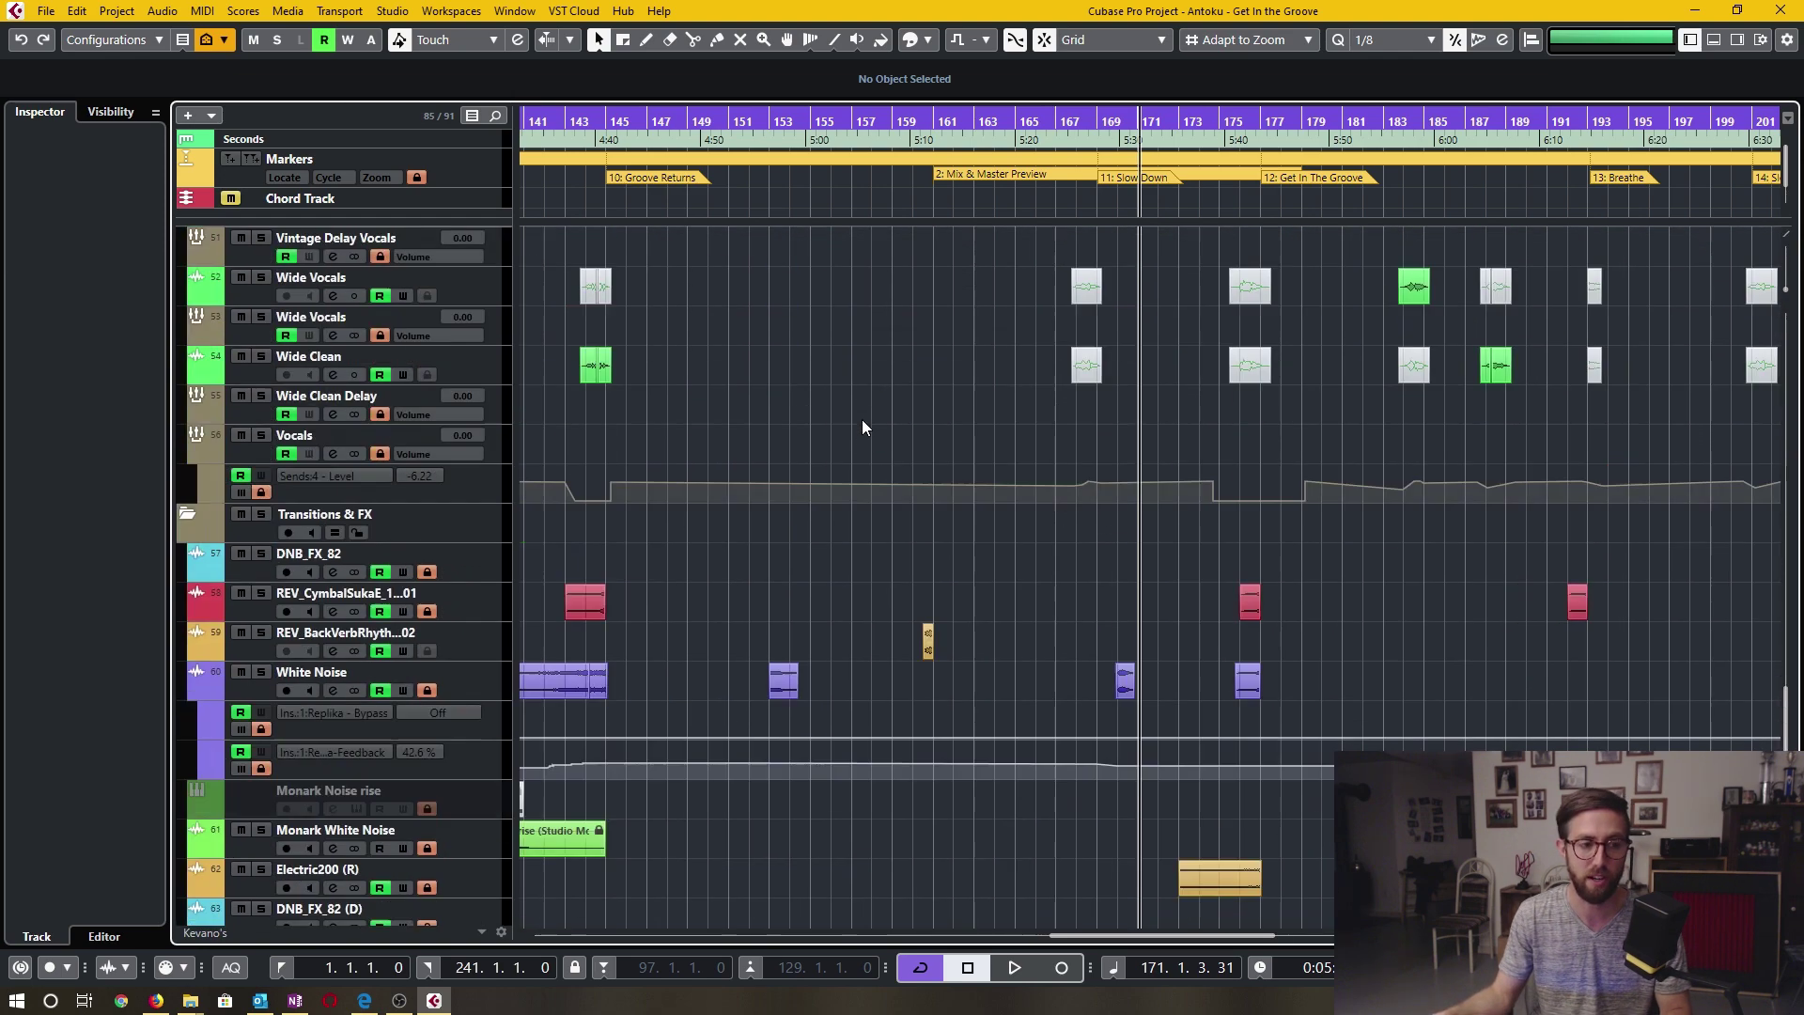
pyautogui.scroll(10, 862, 420)
pyautogui.hotkey('ctrl', 'f')
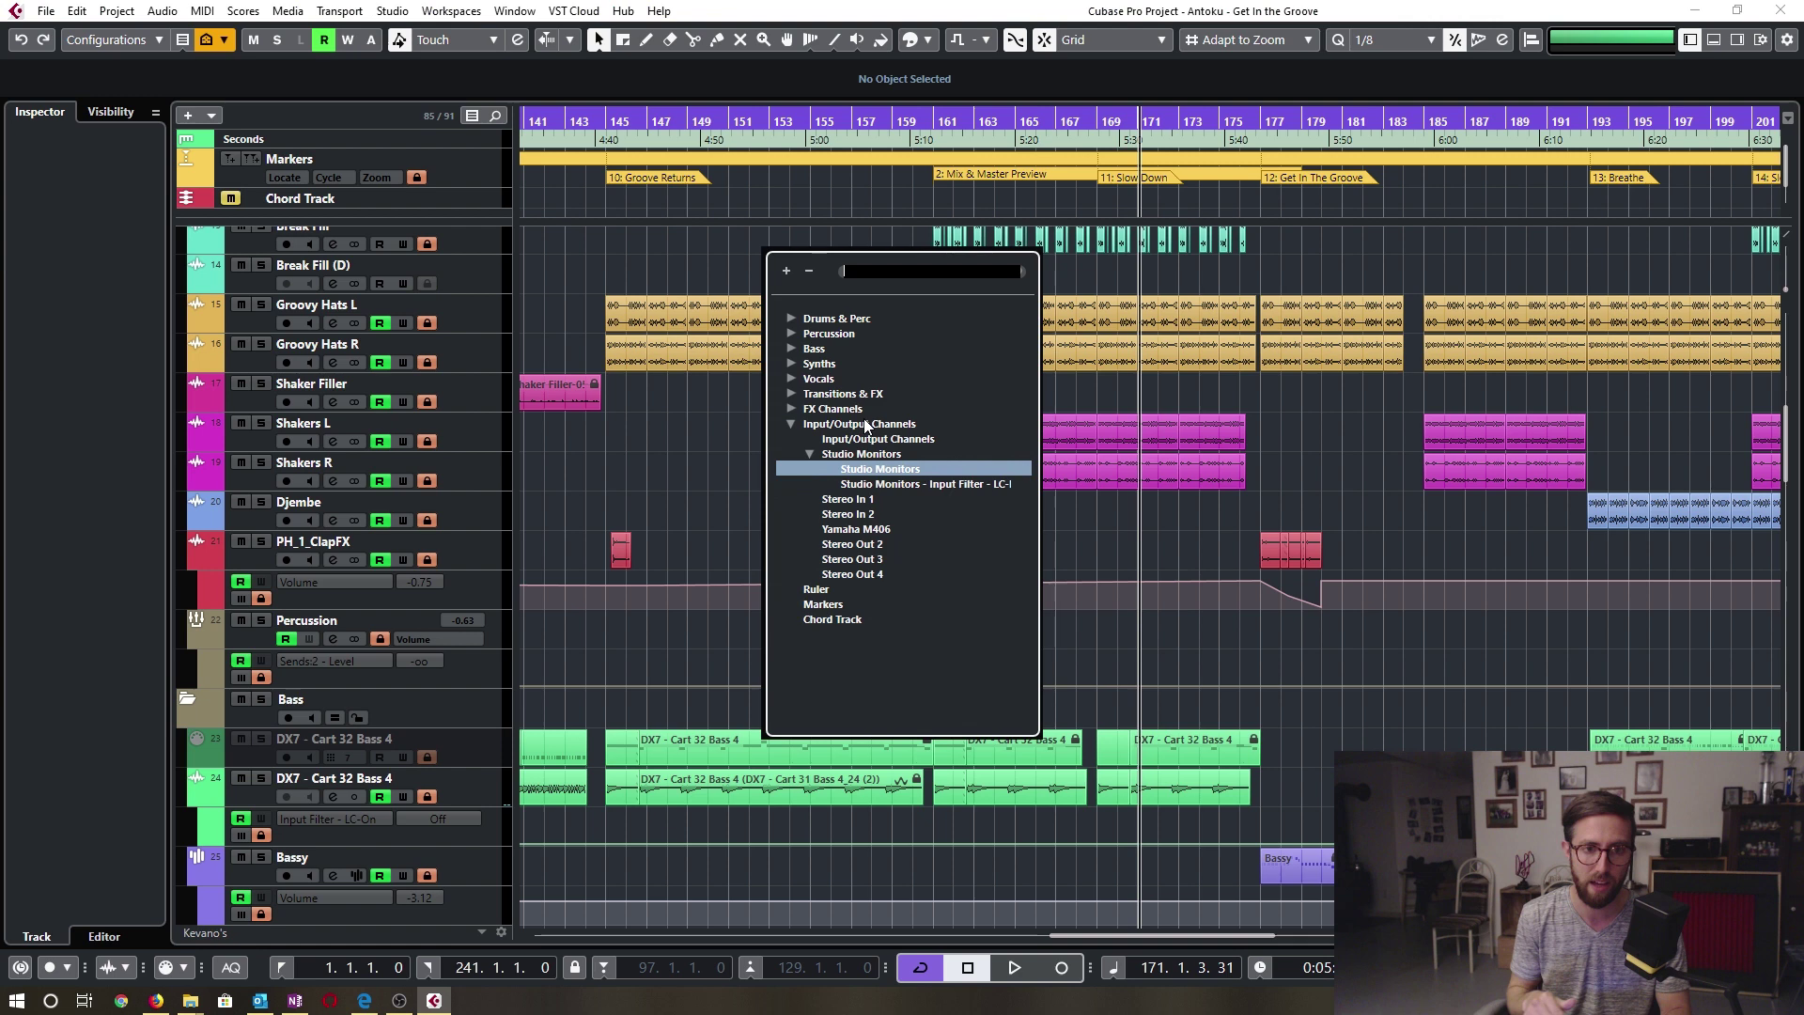
pyautogui.click(792, 348)
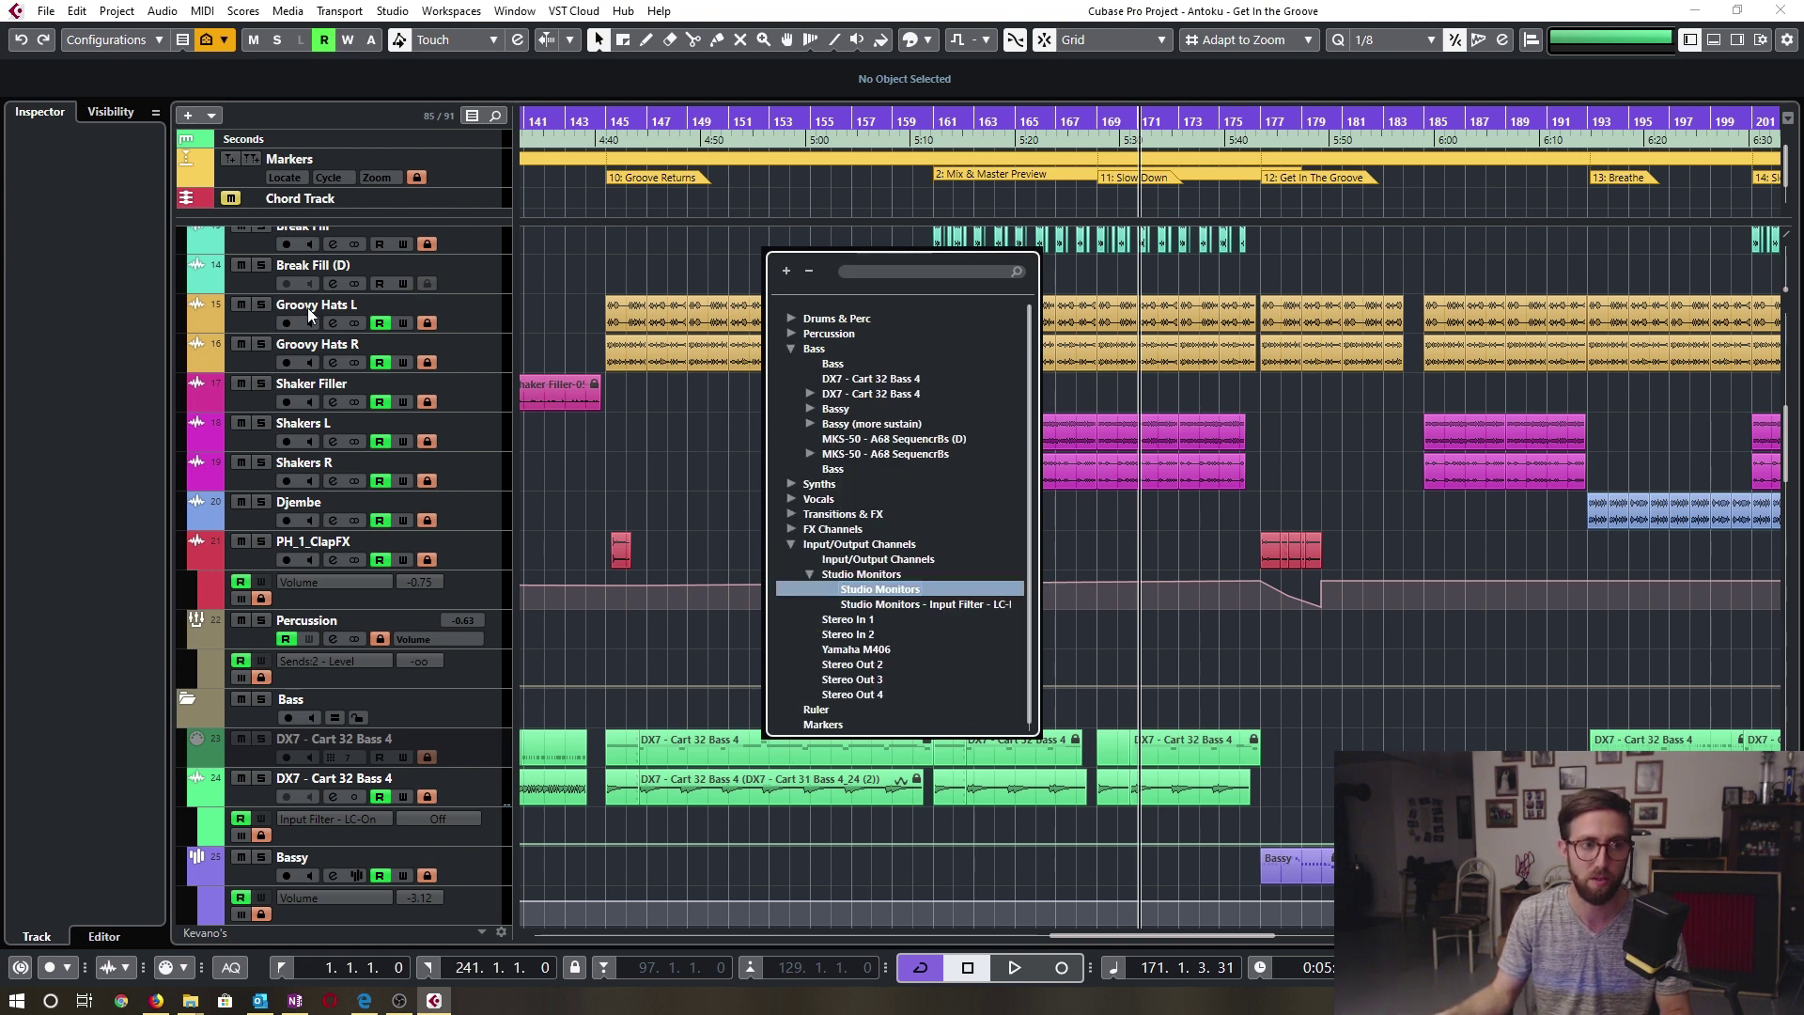
pyautogui.click(834, 364)
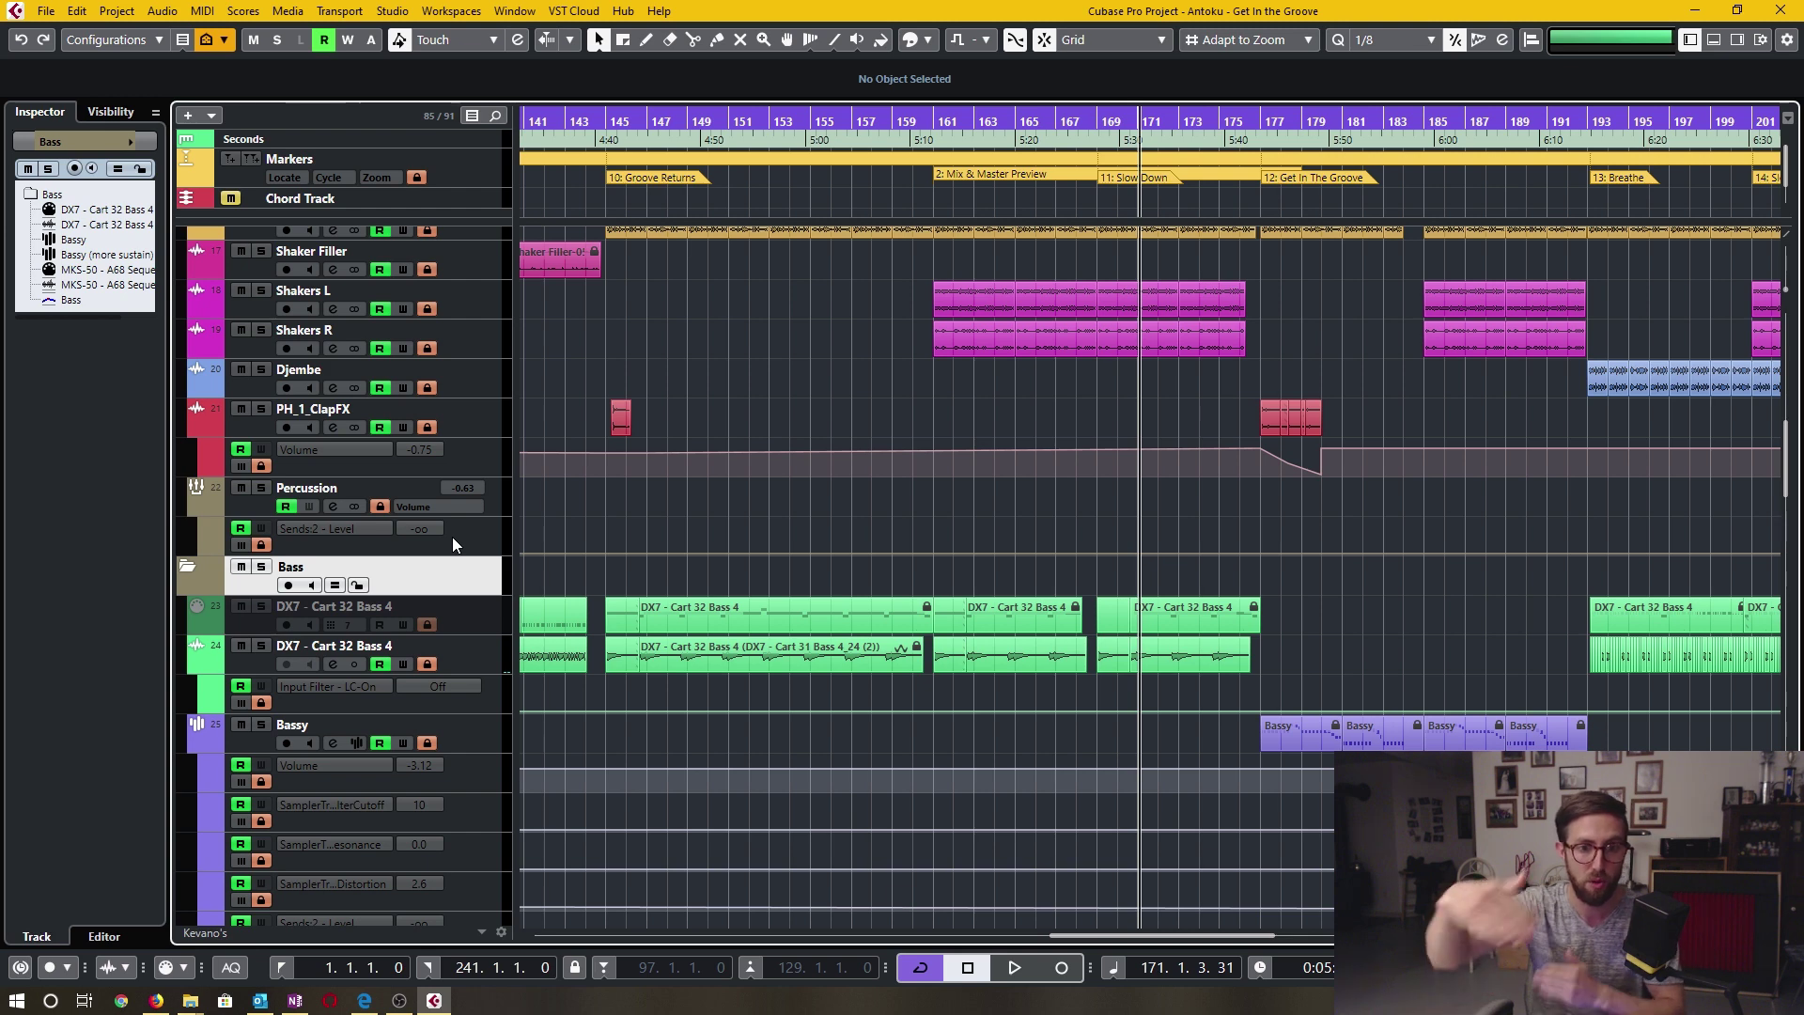
# - Search the track finder for "bass" and select the Bassy - Sends:2 - Level automation lane
pyautogui.hotkey('ctrl', 'f')
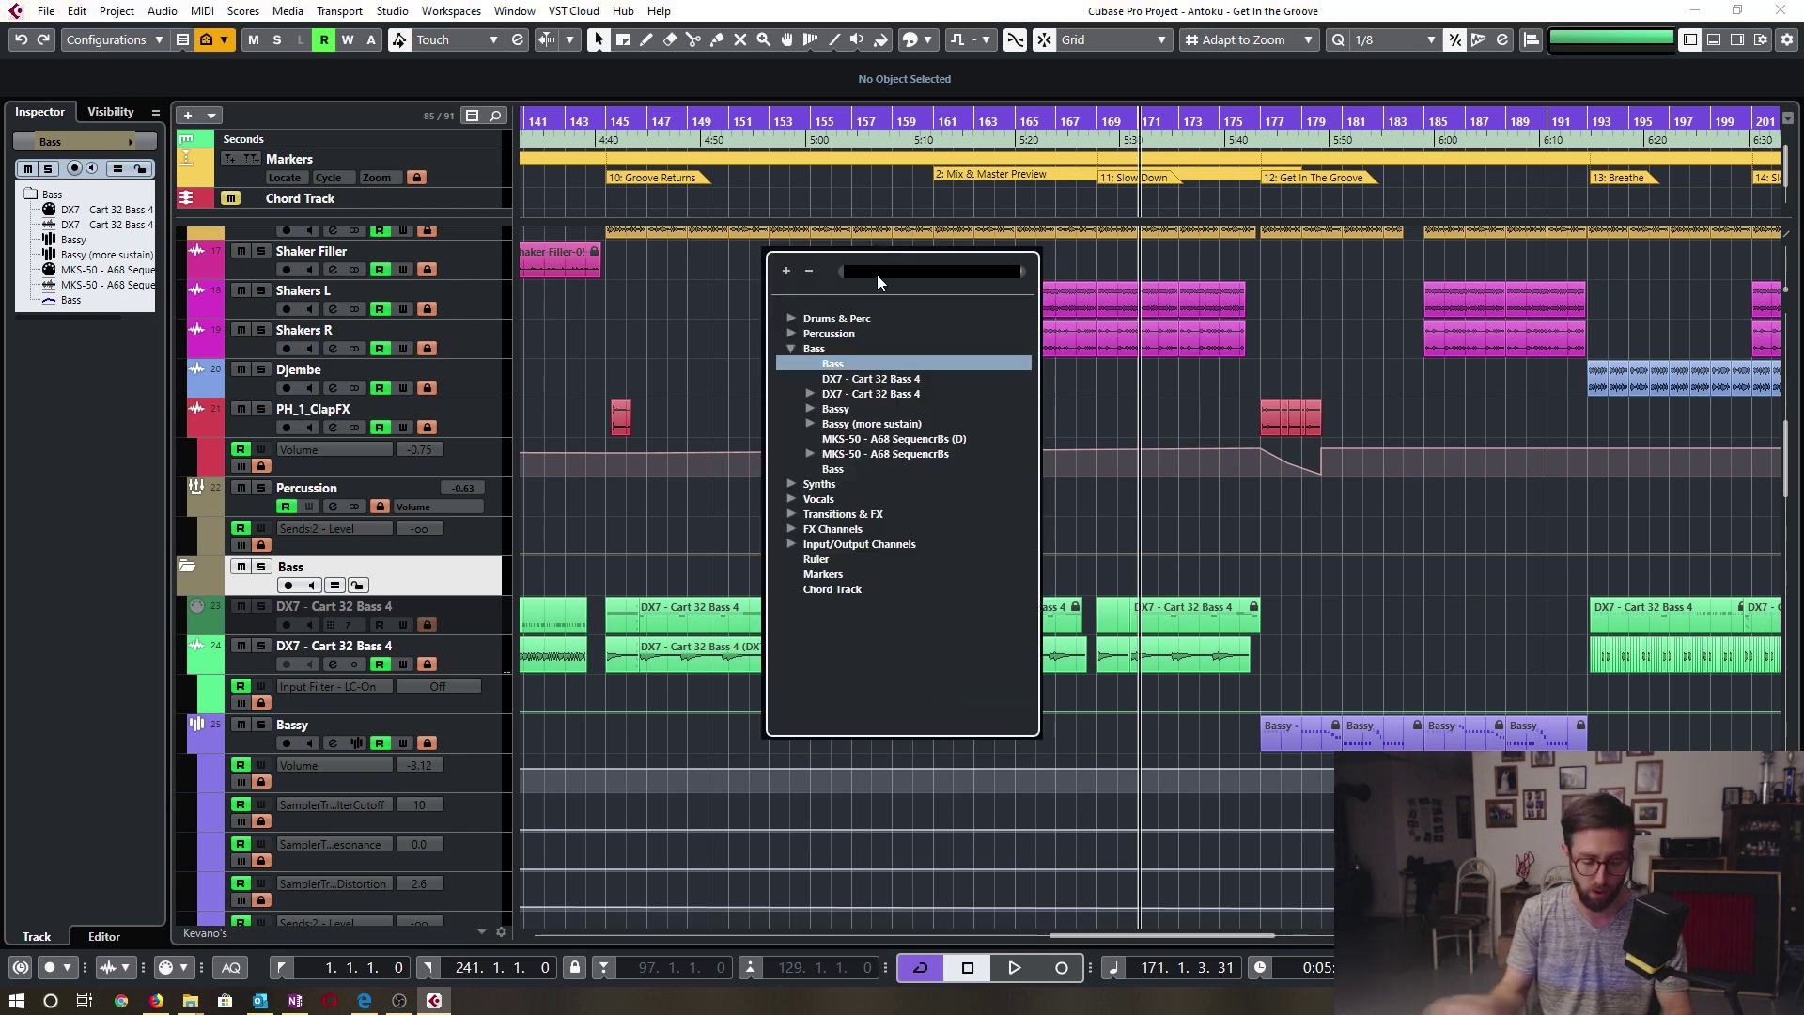
pyautogui.write('bass')
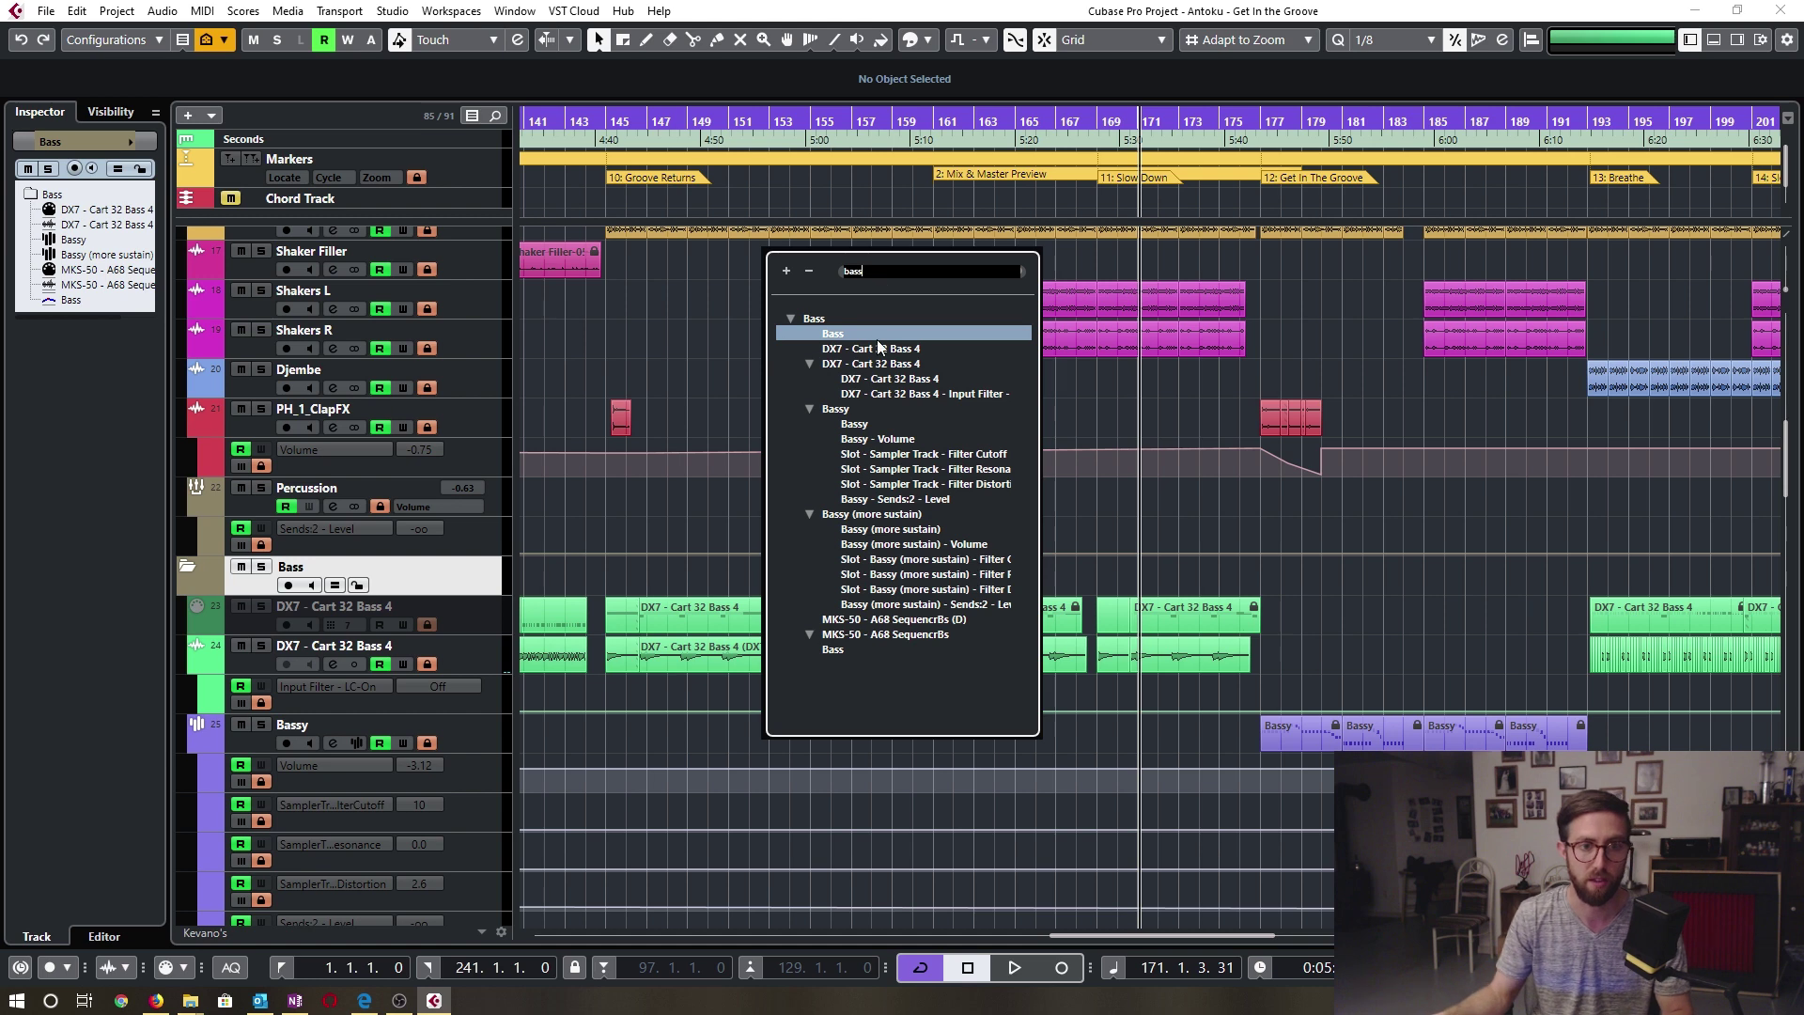
pyautogui.click(872, 499)
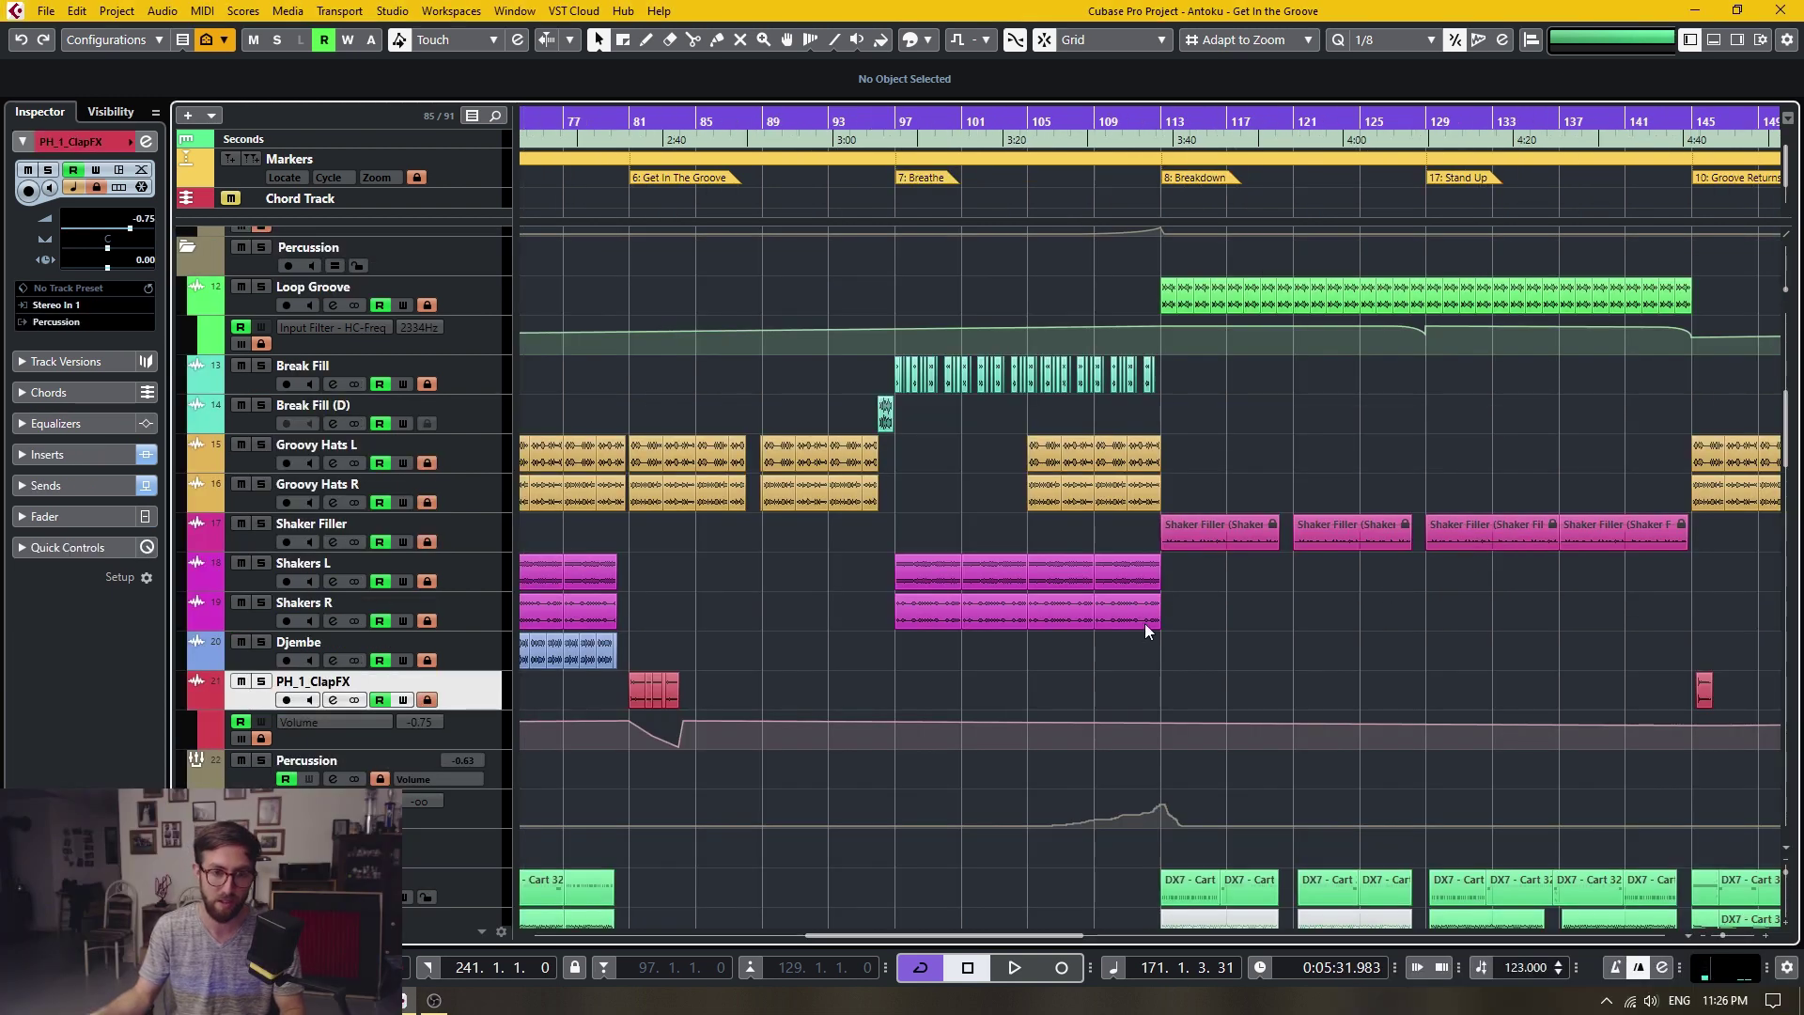
# - Pan and zoom the arrangement in on the Break Fill and Shakers tracks around bar 98
pyautogui.scroll(2, 1099, 641)
pyautogui.moveTo(868, 642); pyautogui.dragTo(973, 566)
pyautogui.scroll(1, 973, 566)
pyautogui.scroll(1, 974, 566)
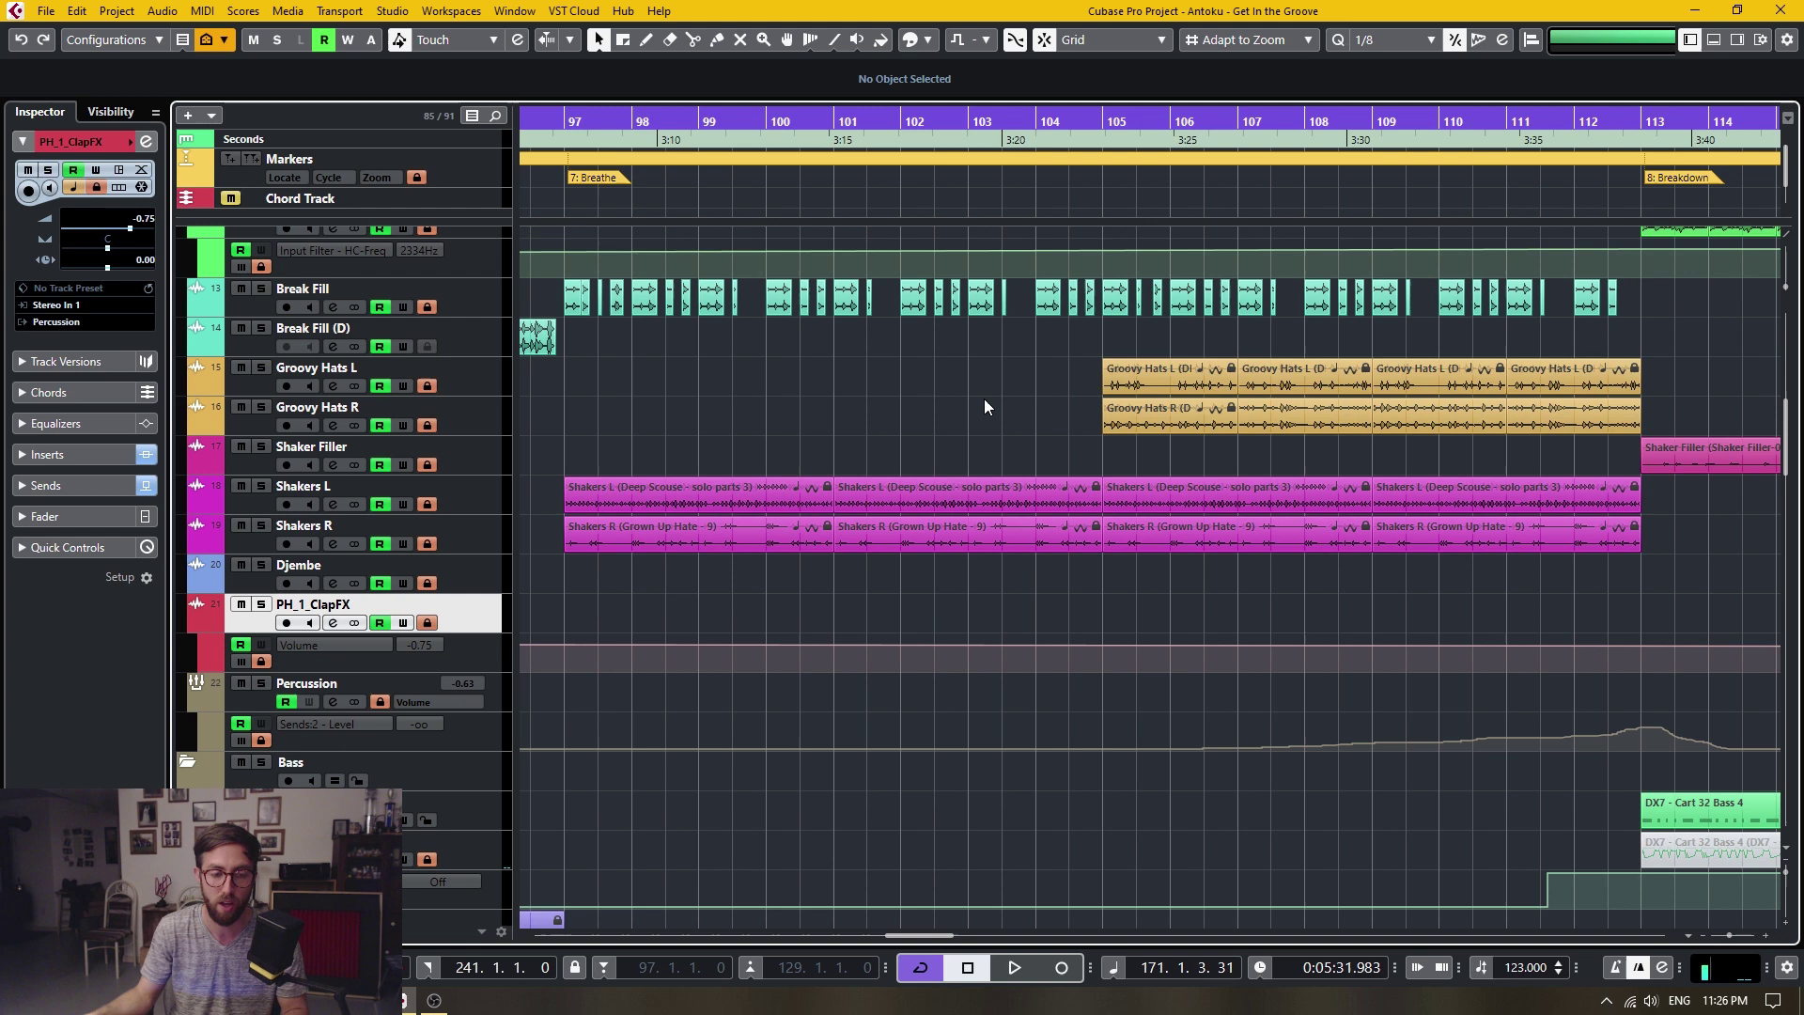
pyautogui.moveTo(752, 400); pyautogui.dragTo(1043, 376)
pyautogui.scroll(4, 957, 510)
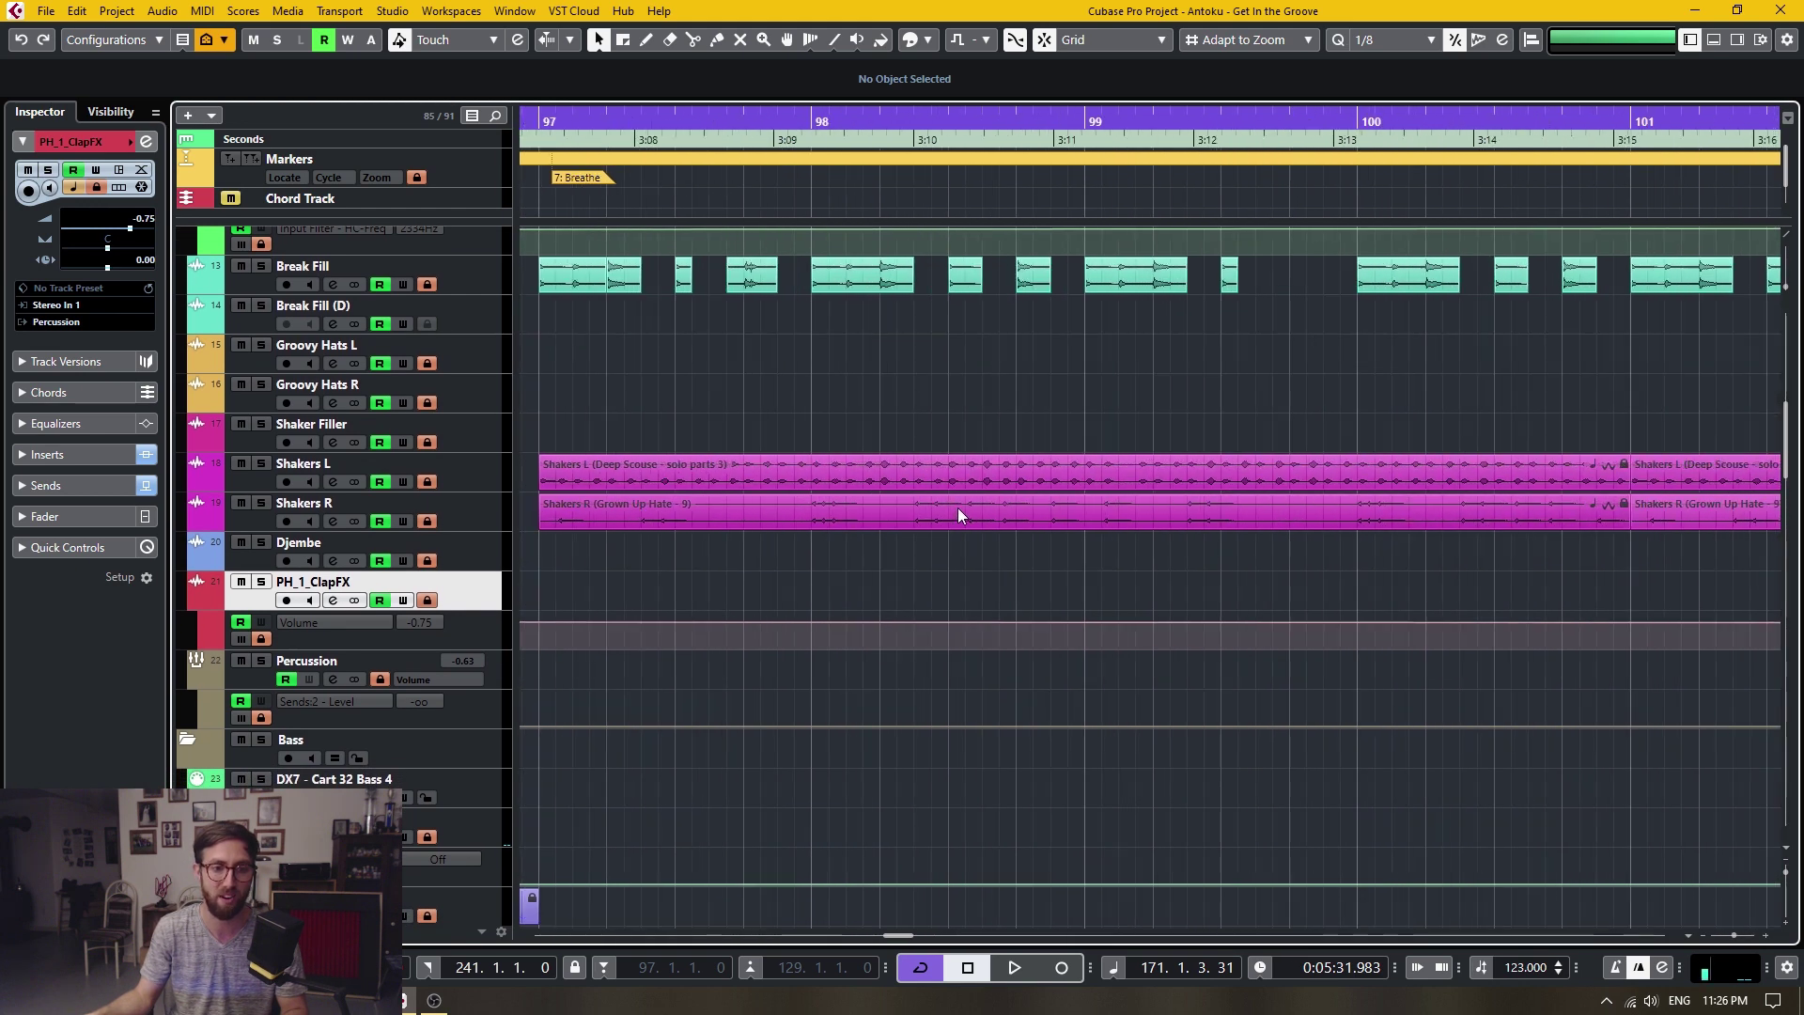
pyautogui.scroll(3, 844, 522)
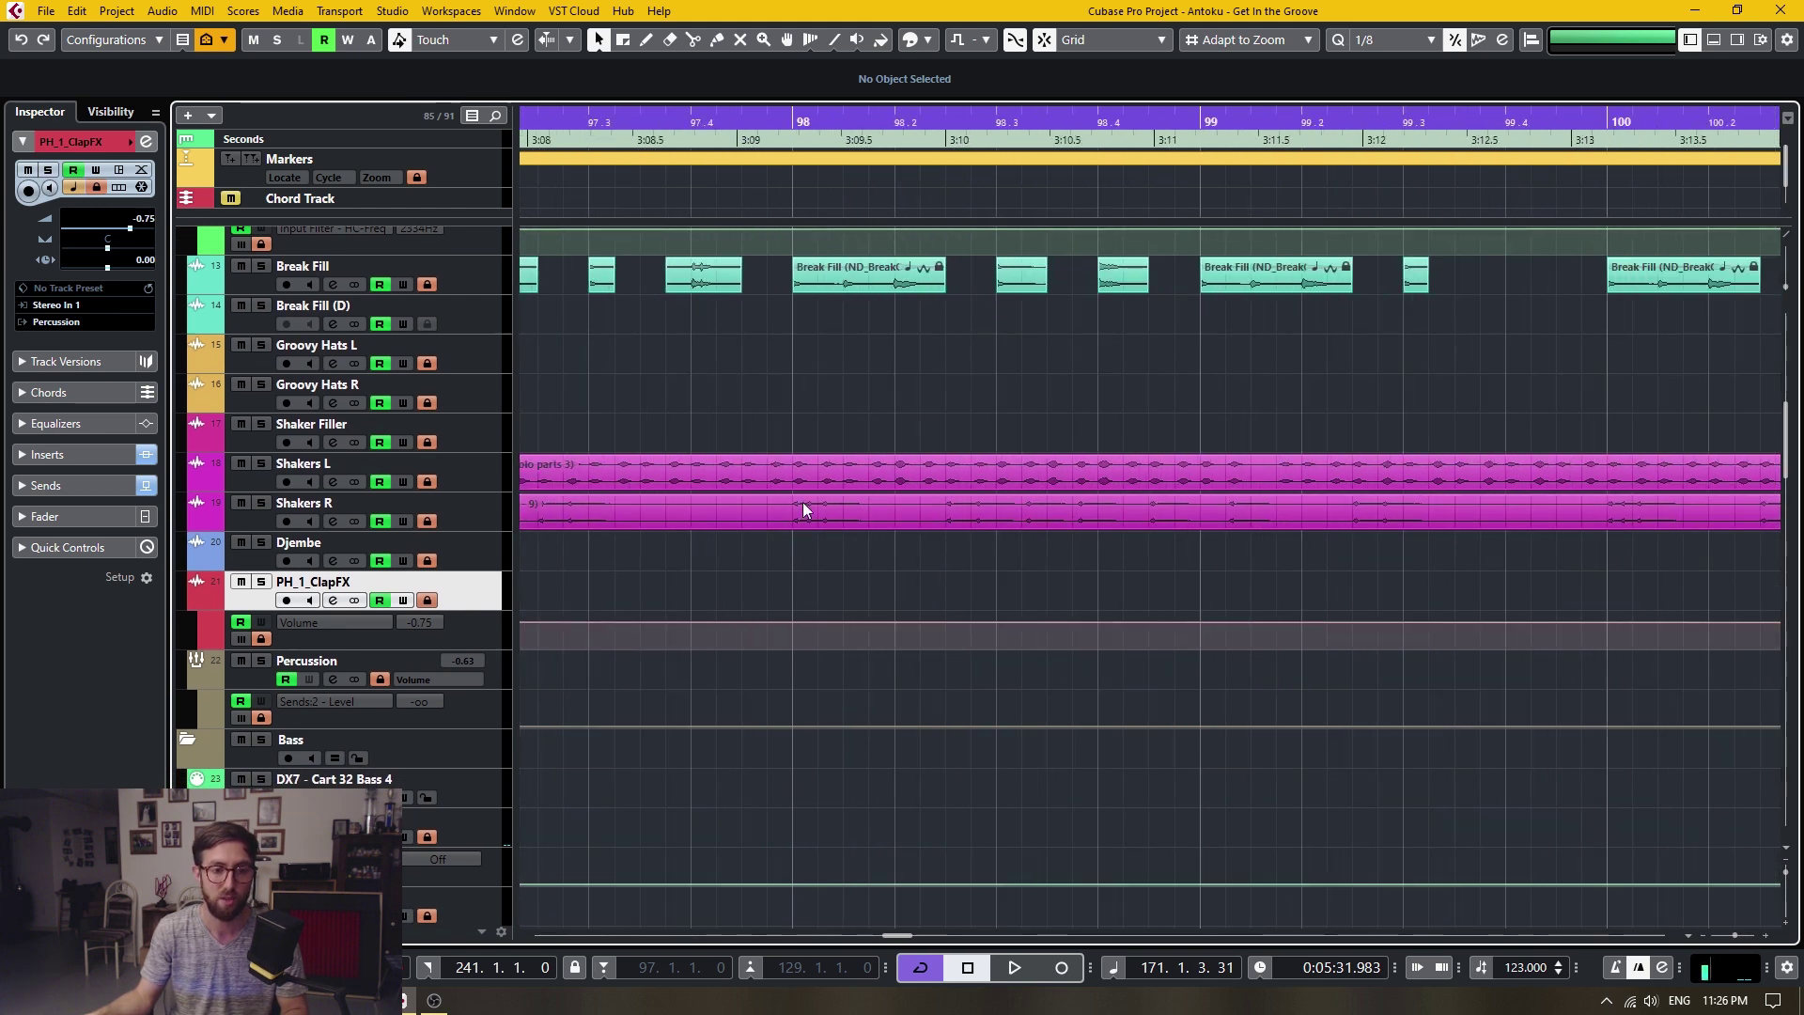
pyautogui.moveTo(783, 518); pyautogui.dragTo(1029, 548)
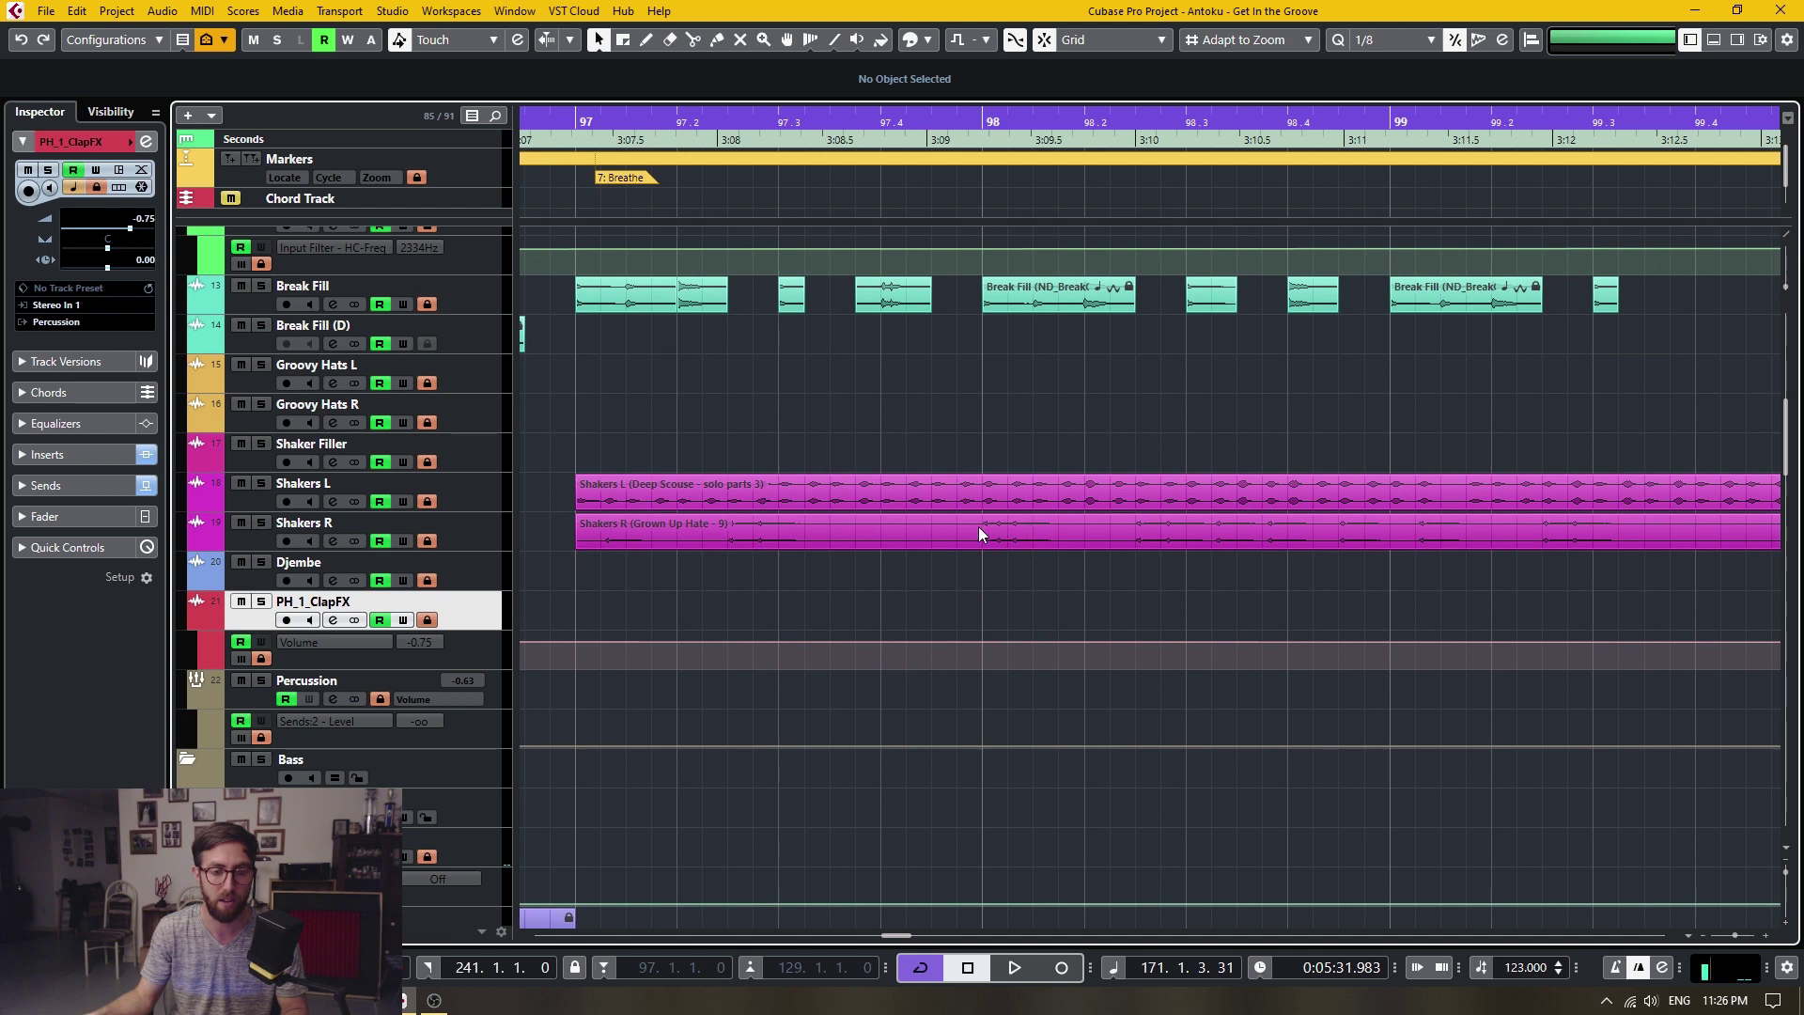
pyautogui.scroll(5, 987, 526)
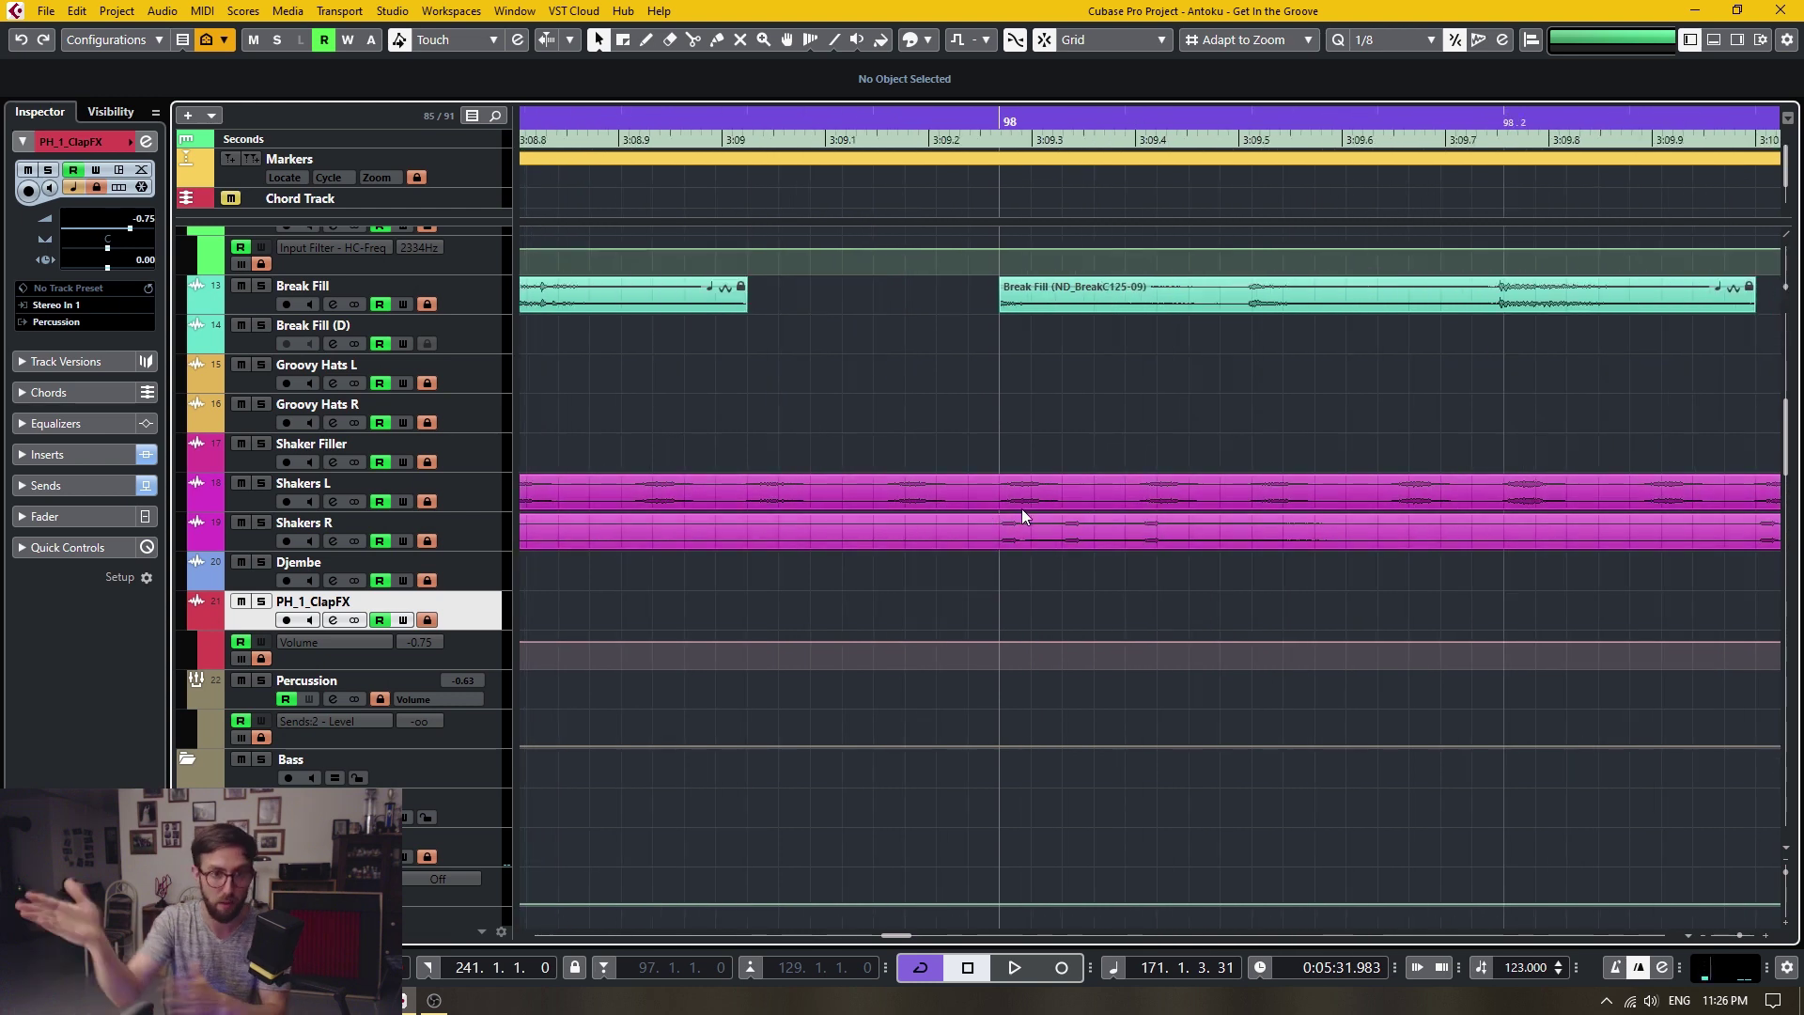